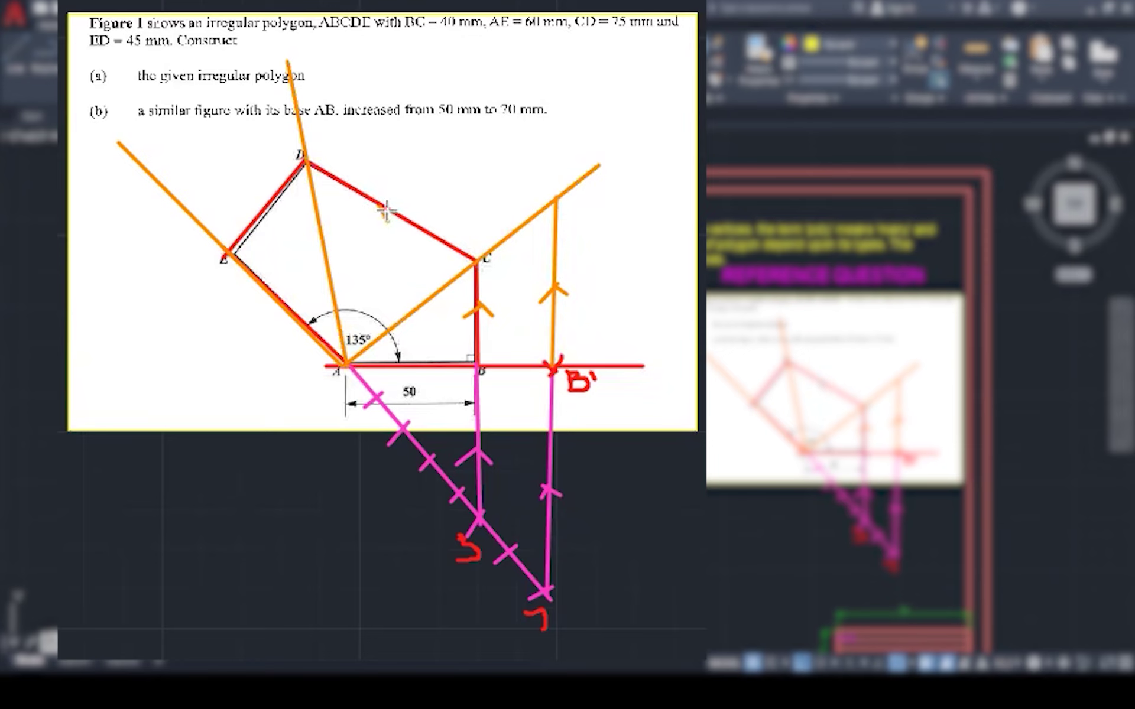
# Annotate the reference figure with a line parallel to DC joining the extended AC and AD rays, plus a line parallel to DE.
pyautogui.hotkey('ctrl', 'z')
pyautogui.moveTo(402, 204); pyautogui.dragTo(395, 214)
pyautogui.moveTo(556, 198); pyautogui.dragTo(287, 60)
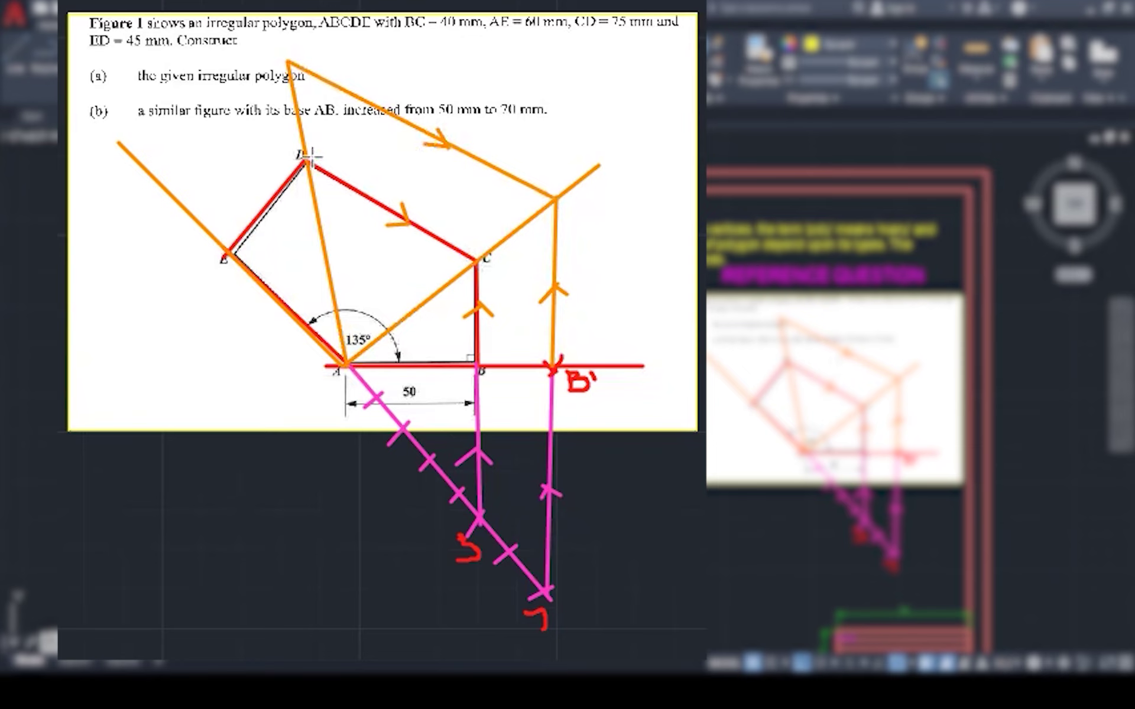
pyautogui.moveTo(283, 60)
pyautogui.mouseDown()
pyautogui.moveTo(172, 170)
pyautogui.moveTo(169, 188)
pyautogui.mouseUp()
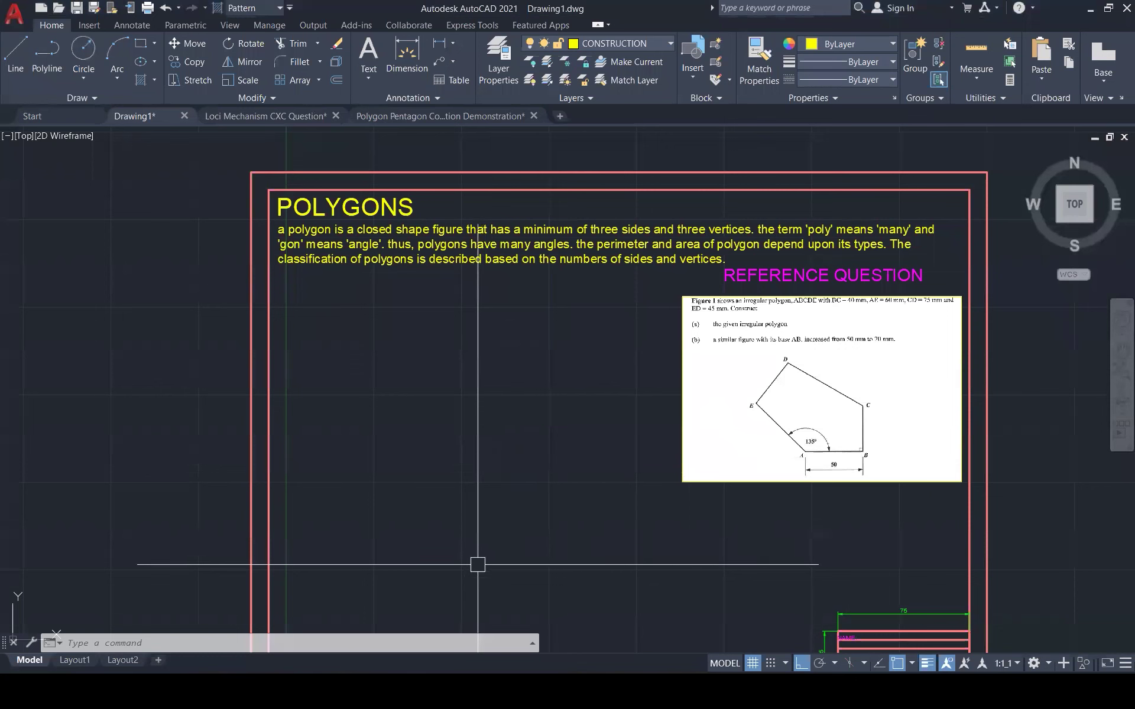
pyautogui.write('l')
pyautogui.press('Return')
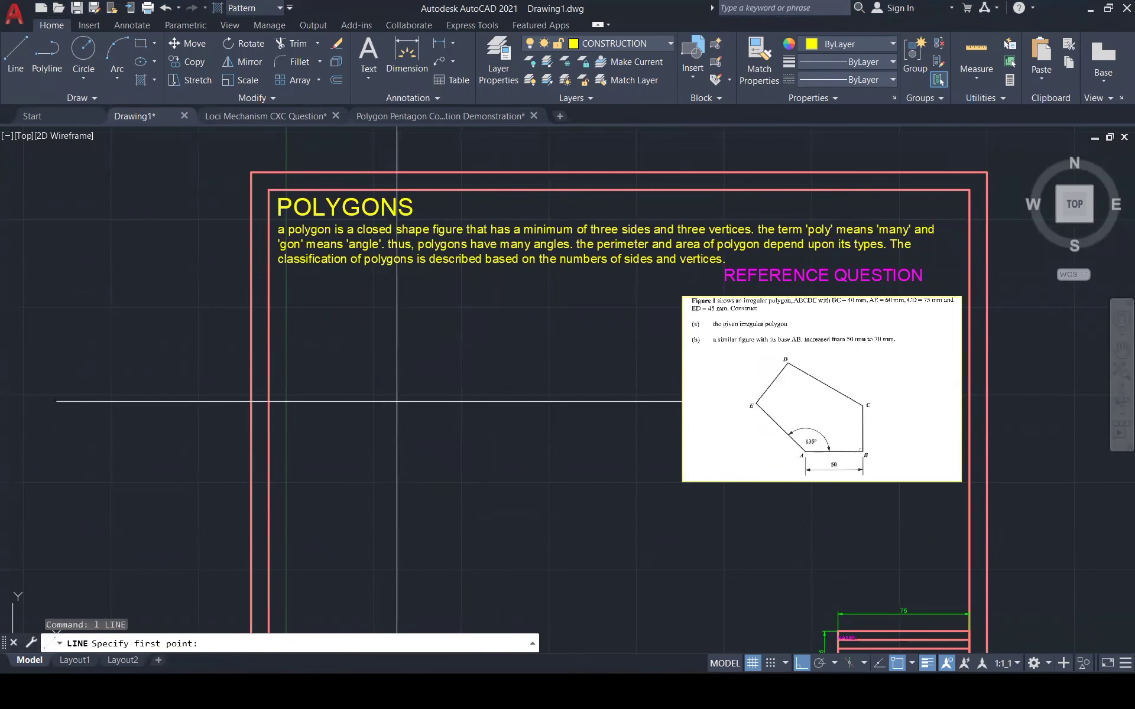
pyautogui.click(408, 337)
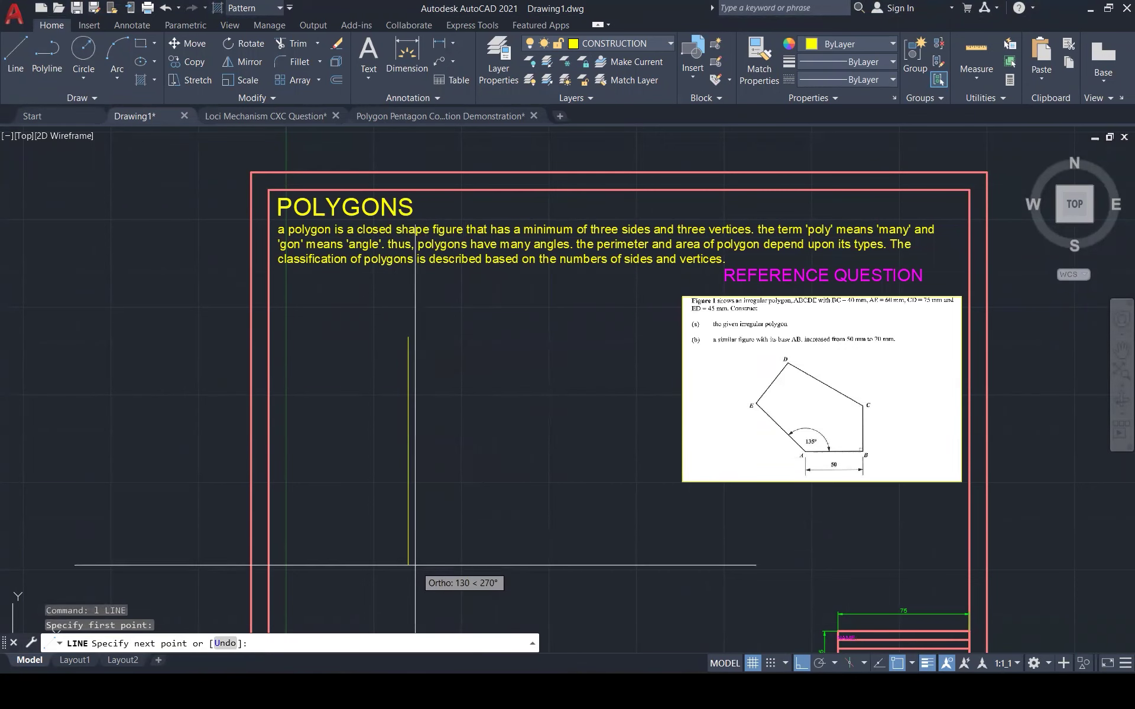
pyautogui.press('Escape')
# Draw a long horizontal base line in the open area below the POLYGONS description, left of the reference figure.
pyautogui.press('Return')
pyautogui.click(359, 573)
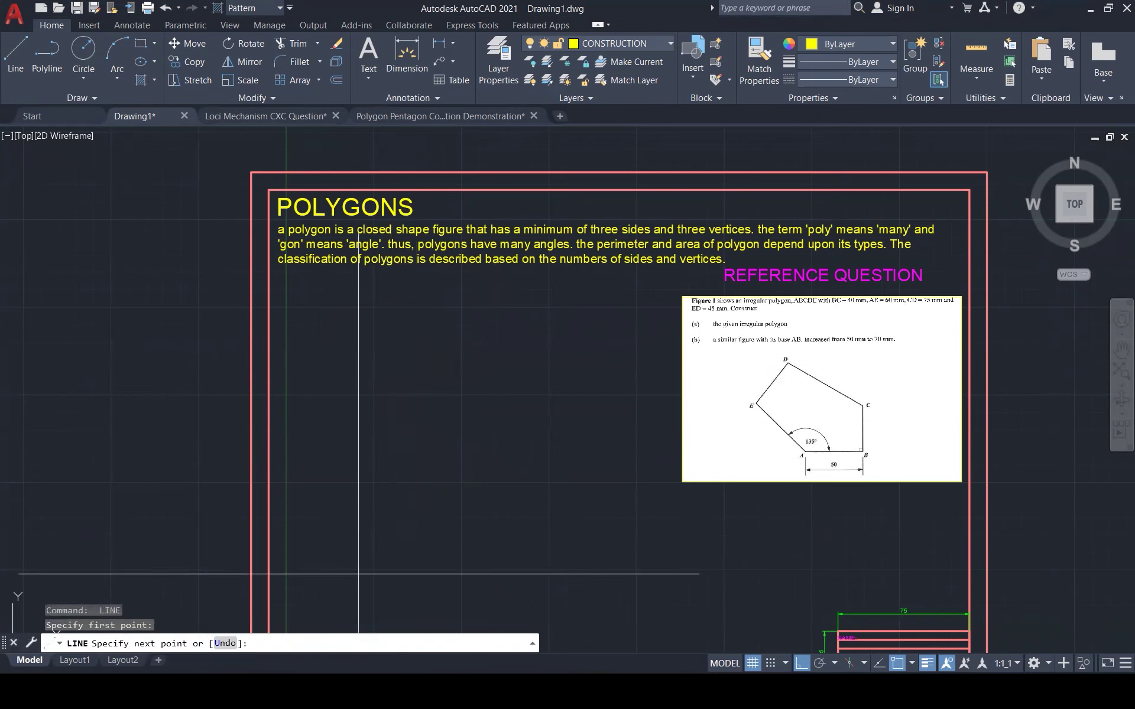
pyautogui.click(651, 575)
pyautogui.press('Escape')
pyautogui.press('Escape')
pyautogui.press('Escape')
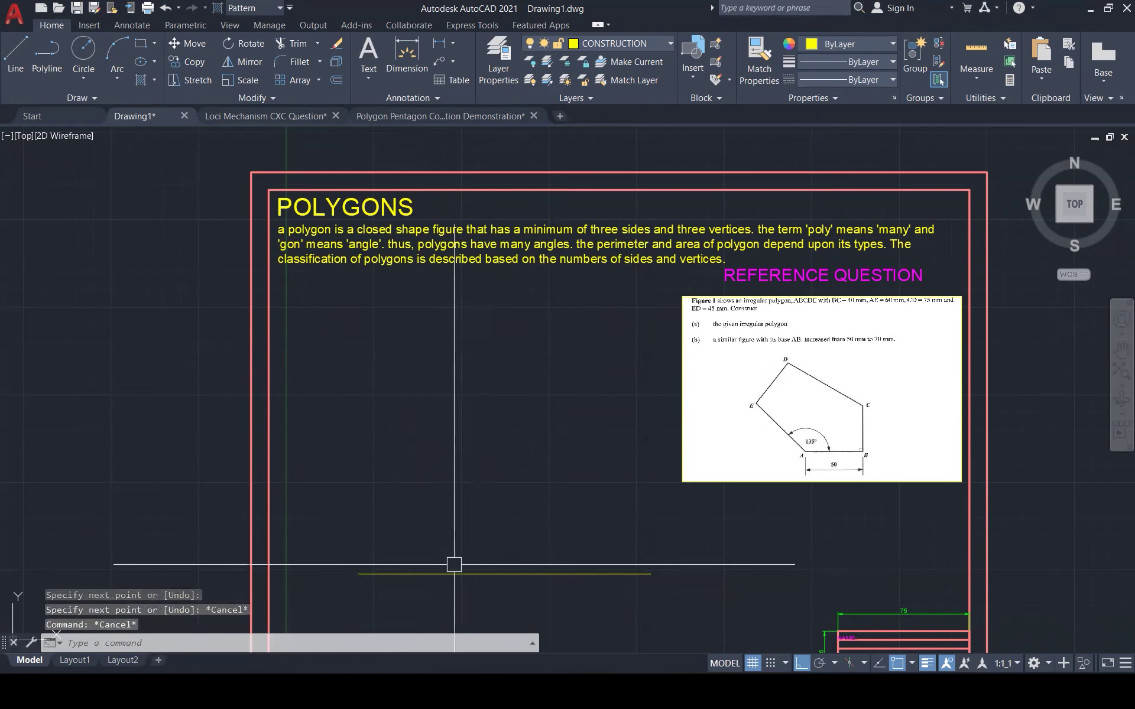
pyautogui.write('l')
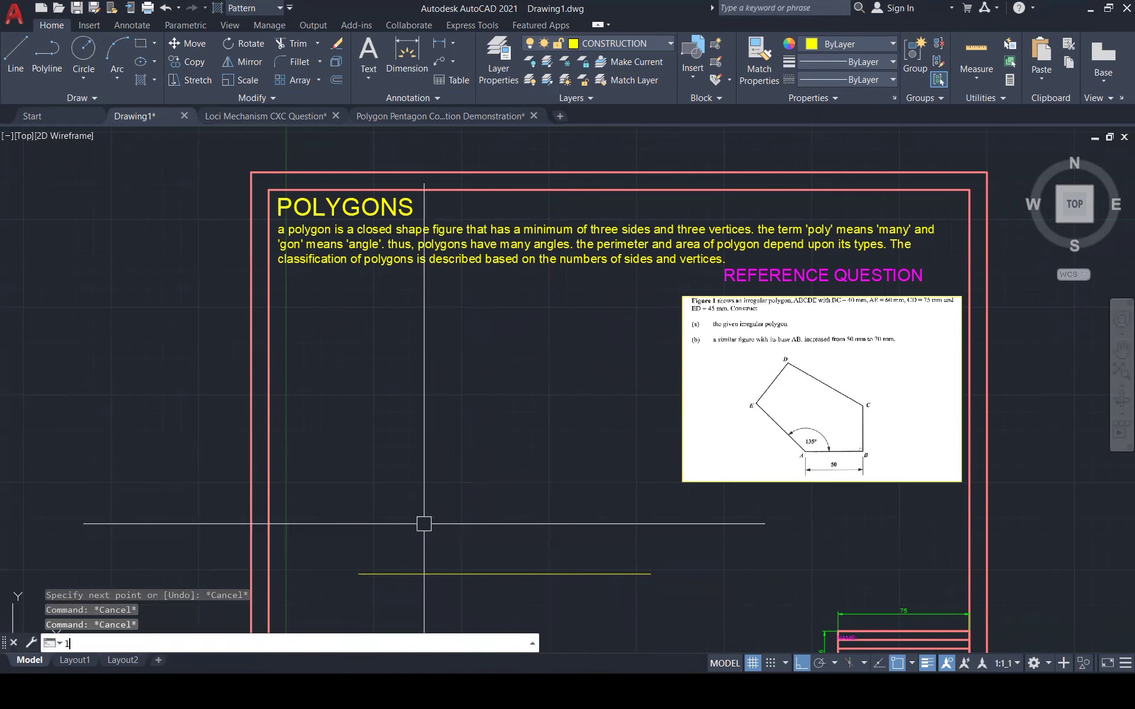
pyautogui.press('Return')
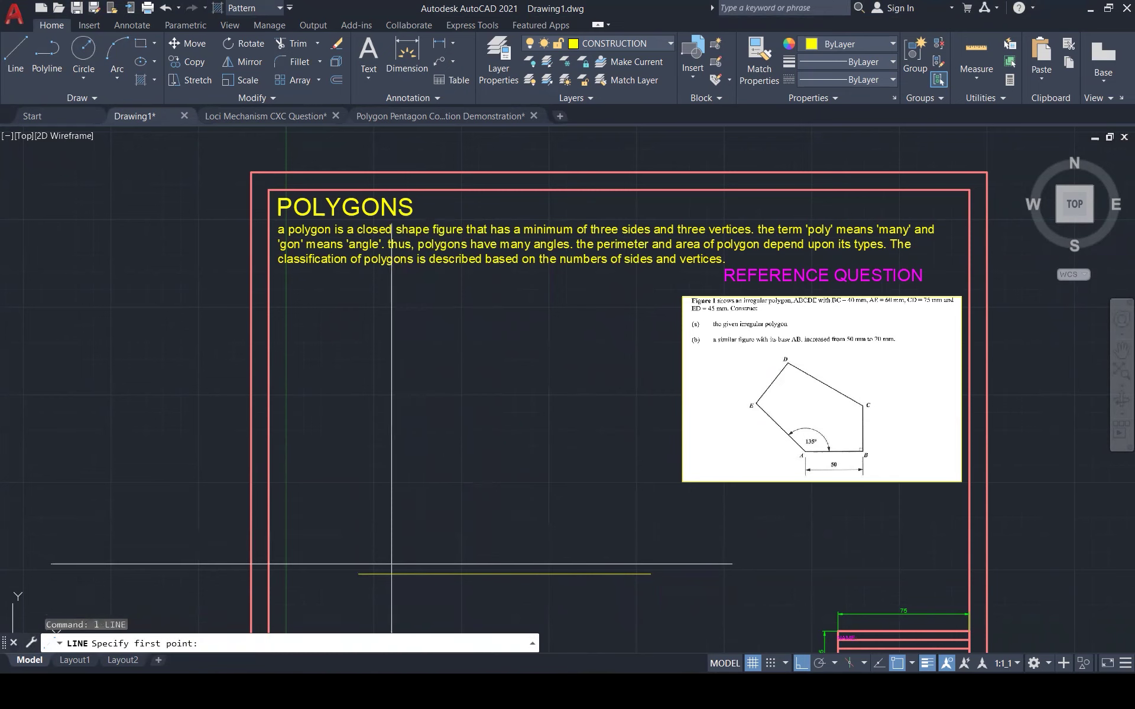
pyautogui.click(359, 573)
pyautogui.press('Escape')
pyautogui.press('Escape')
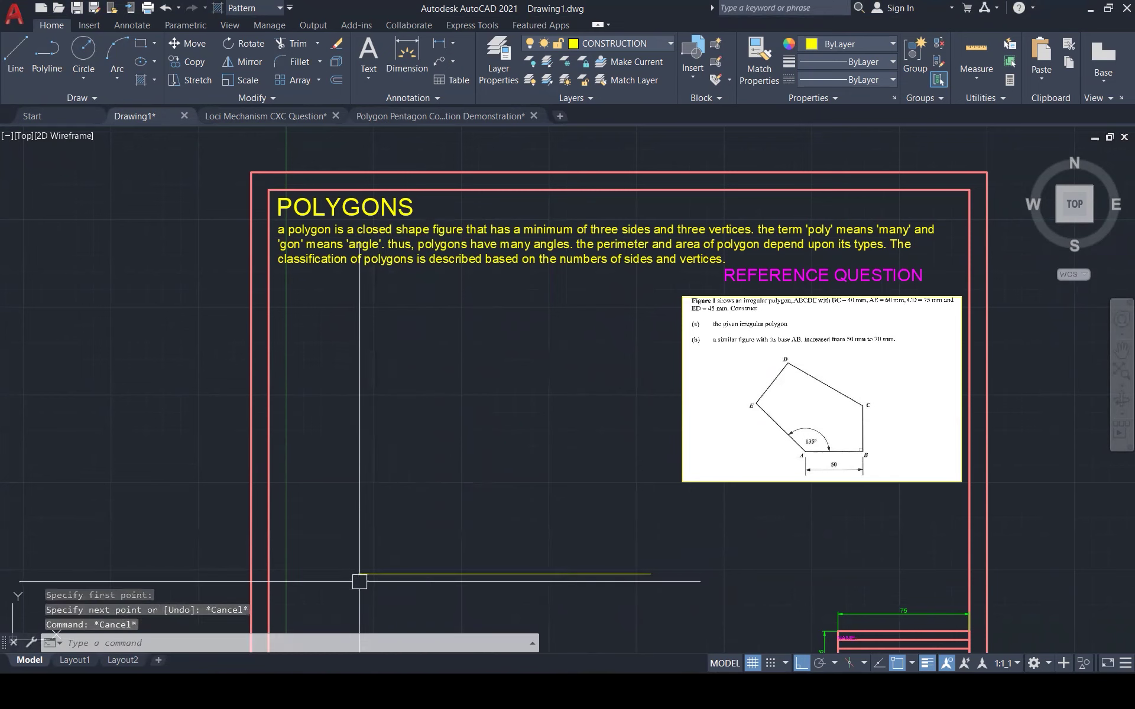
# Add the multiline text label A just below the left end of the base line.
pyautogui.write('mt')
pyautogui.press('Return')
pyautogui.click(353, 583)
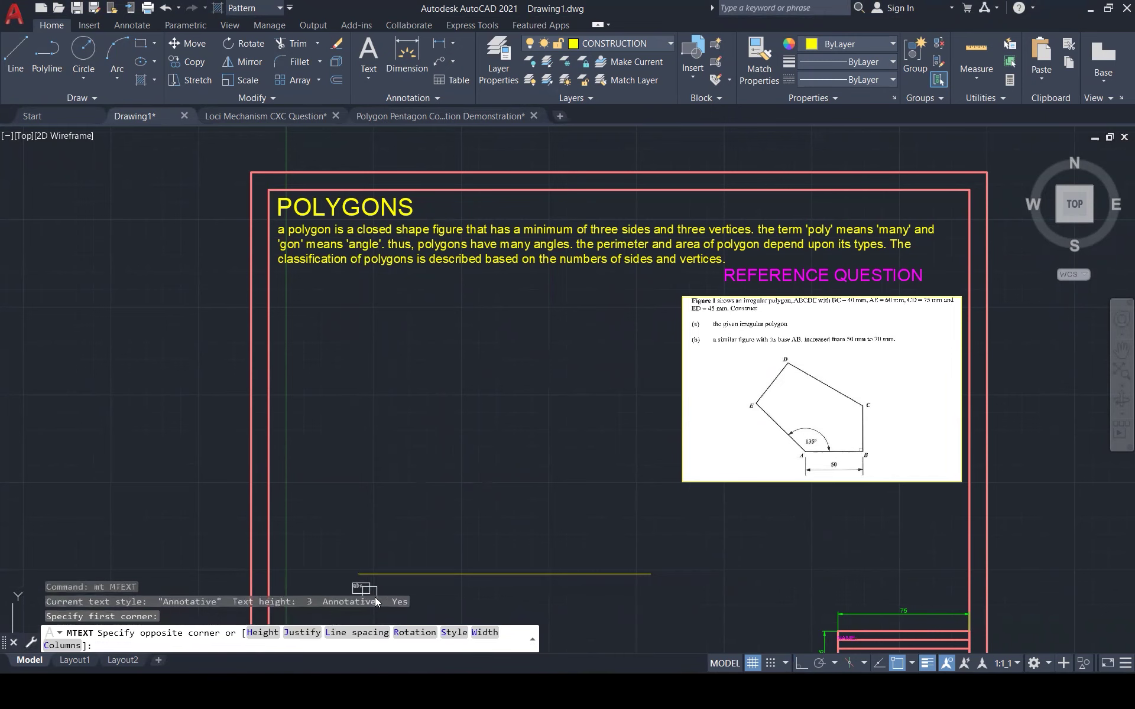
pyautogui.click(374, 589)
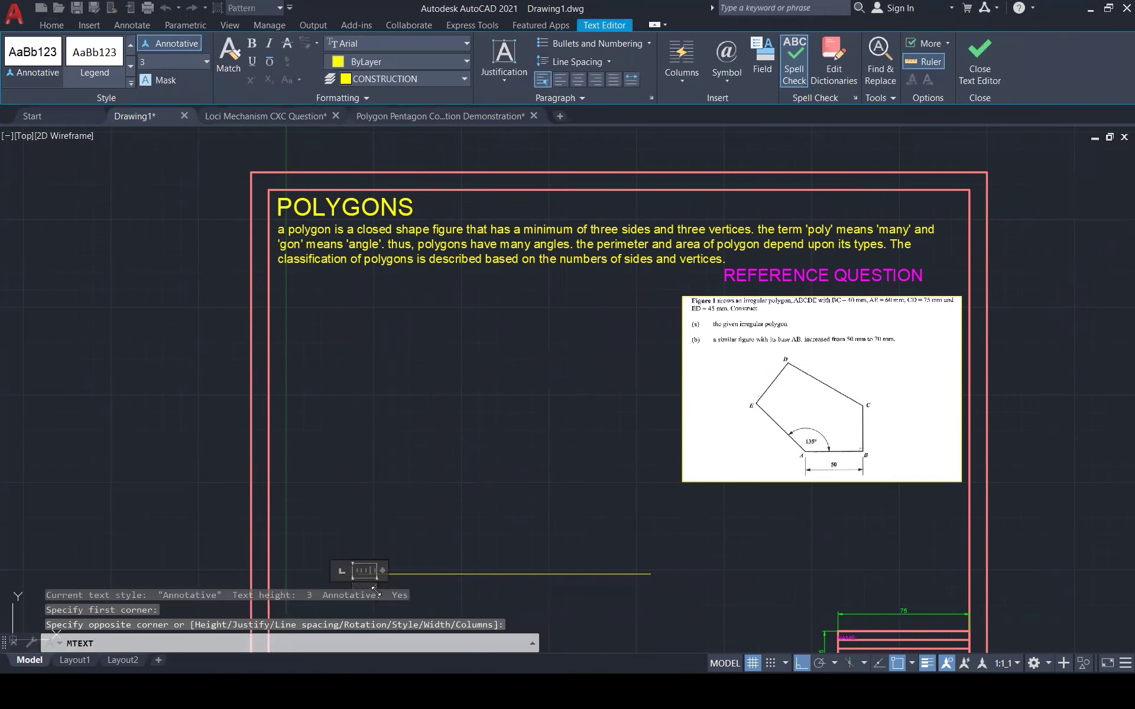
pyautogui.press('Escape')
pyautogui.press('Escape')
pyautogui.press('Escape')
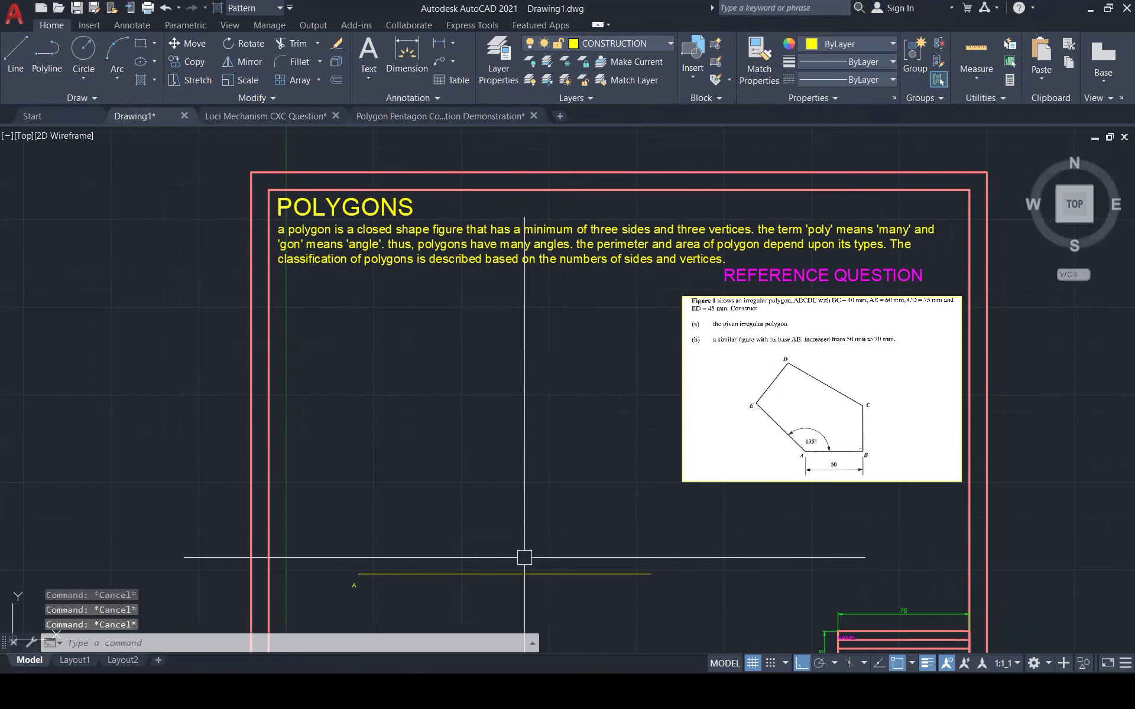
# Draw a short vertical line upward from the base line's left end at A.
pyautogui.write('l')
pyautogui.press('Return')
pyautogui.click(357, 572)
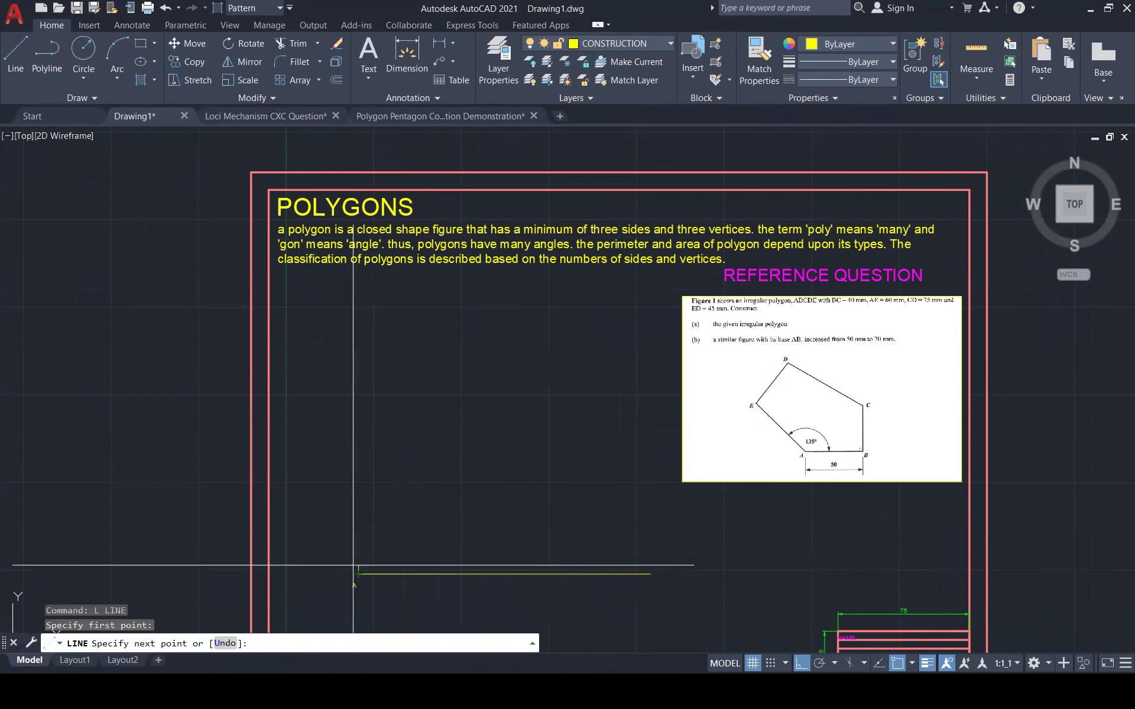
pyautogui.press('Escape')
pyautogui.press('Escape')
pyautogui.press('Escape')
# Offset the vertical line at A by 50 mm to the right.
pyautogui.write('O')
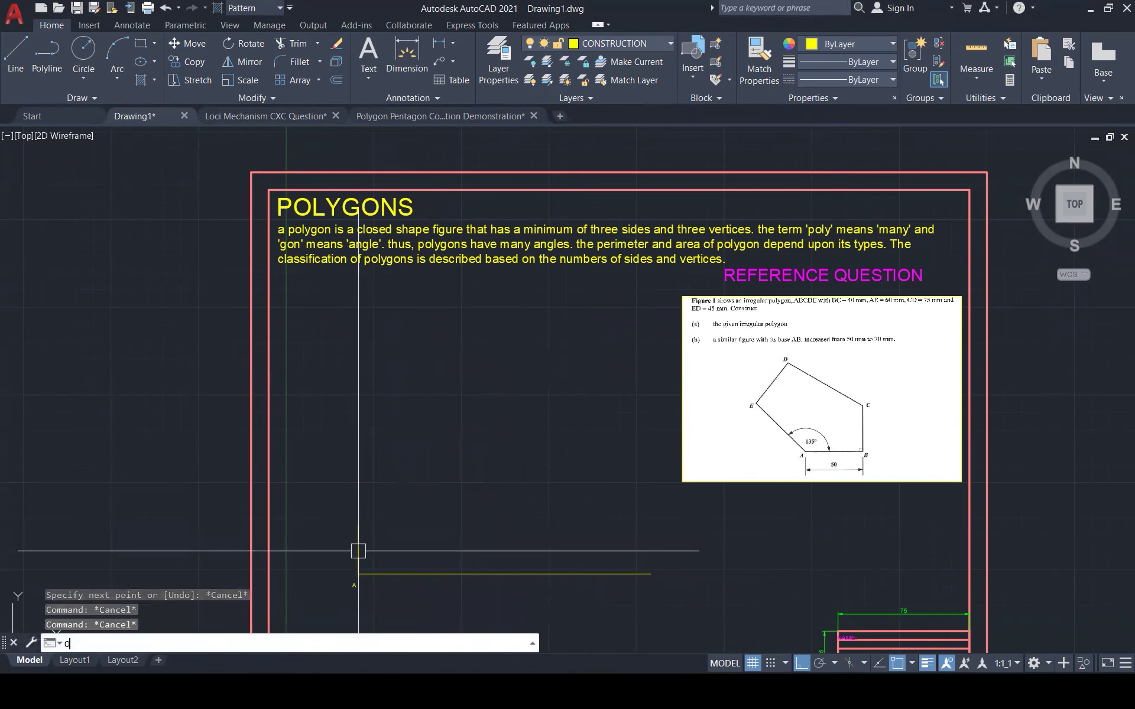
pyautogui.press('Return')
pyautogui.write('50')
pyautogui.press('Return')
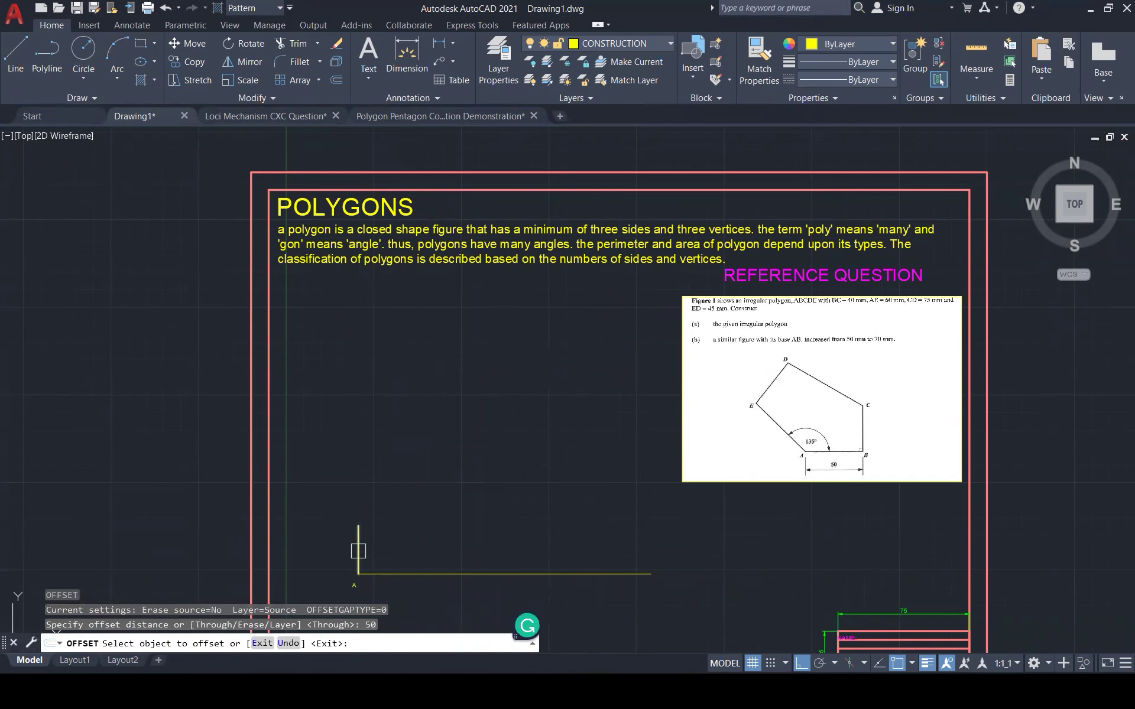
pyautogui.click(358, 550)
pyautogui.click(490, 551)
pyautogui.press('Escape')
pyautogui.press('Escape')
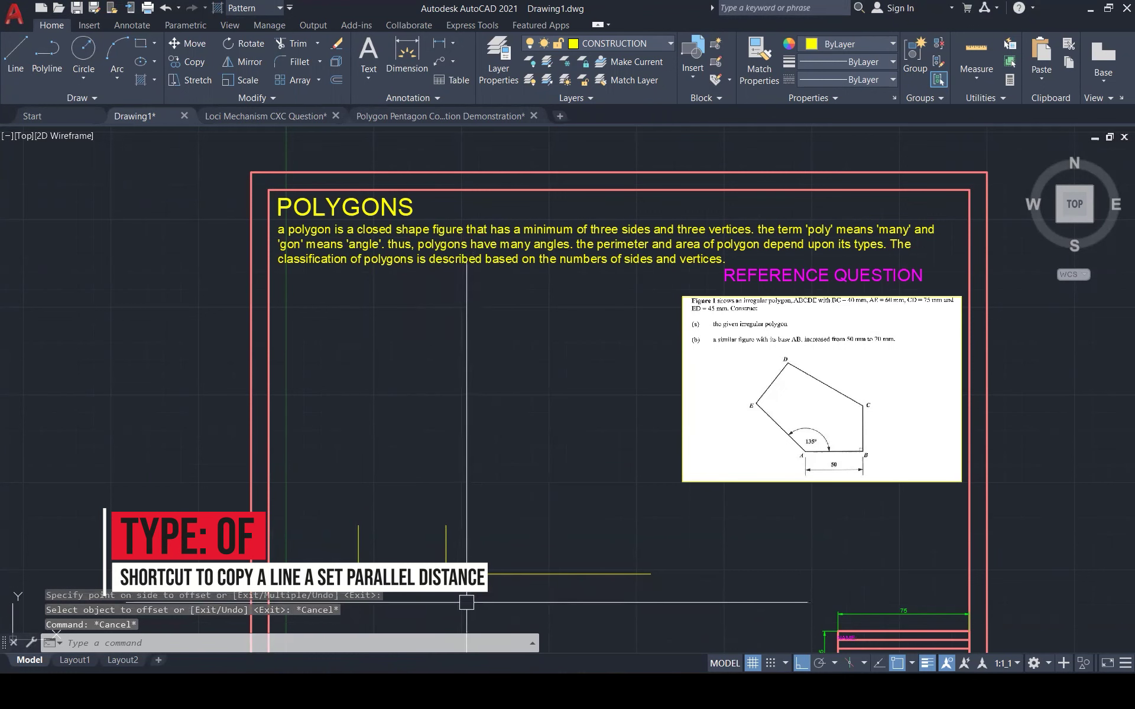
# Copy label A to the foot of the offset vertical line and change the copy's text to B.
pyautogui.scroll(1, 462, 610)
pyautogui.press('Escape')
pyautogui.write('co')
pyautogui.press('Return')
pyautogui.click(337, 568)
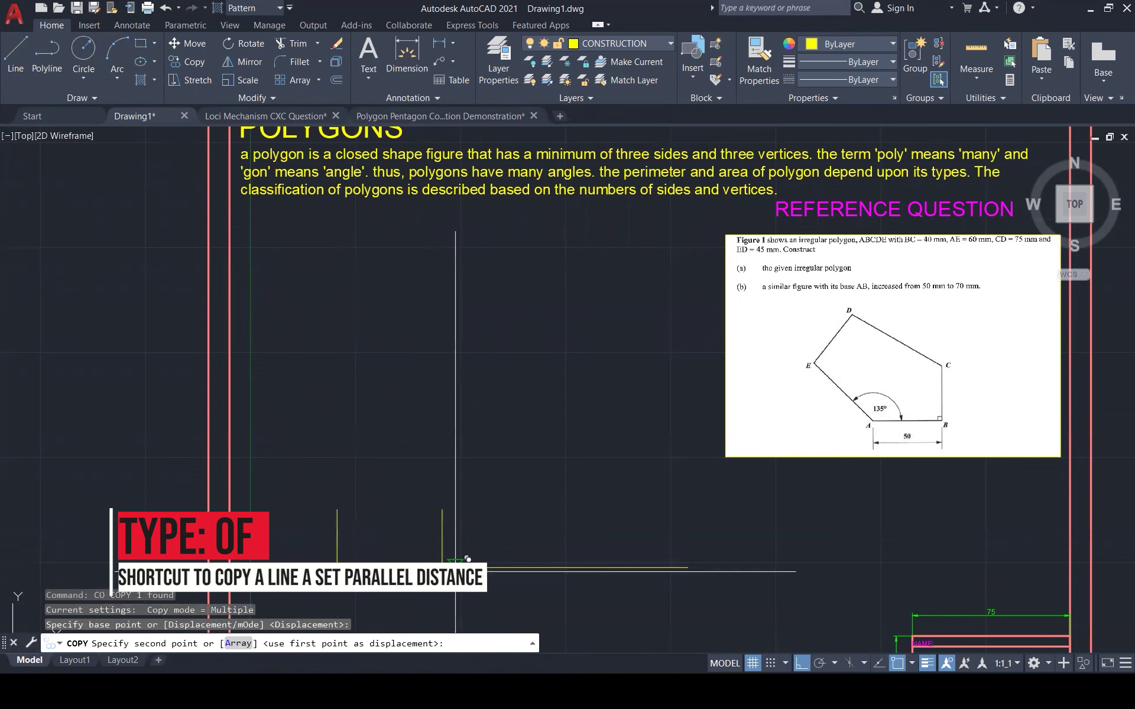
pyautogui.click(443, 567)
pyautogui.press('Return')
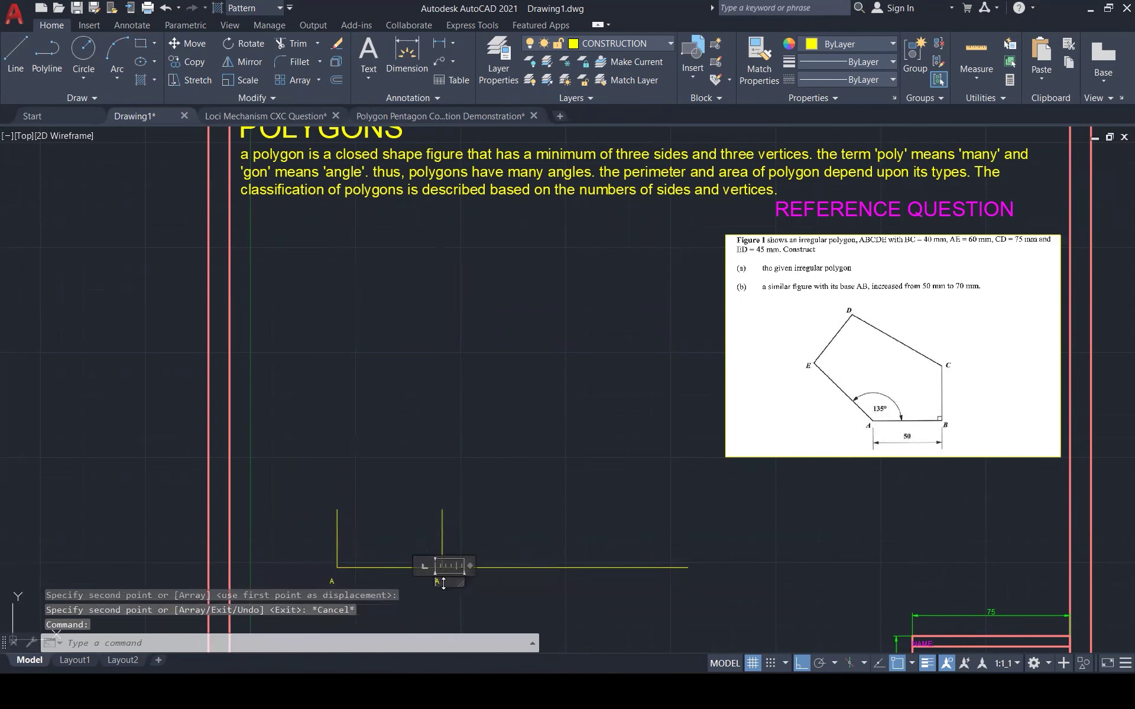
pyautogui.doubleClick(425, 580)
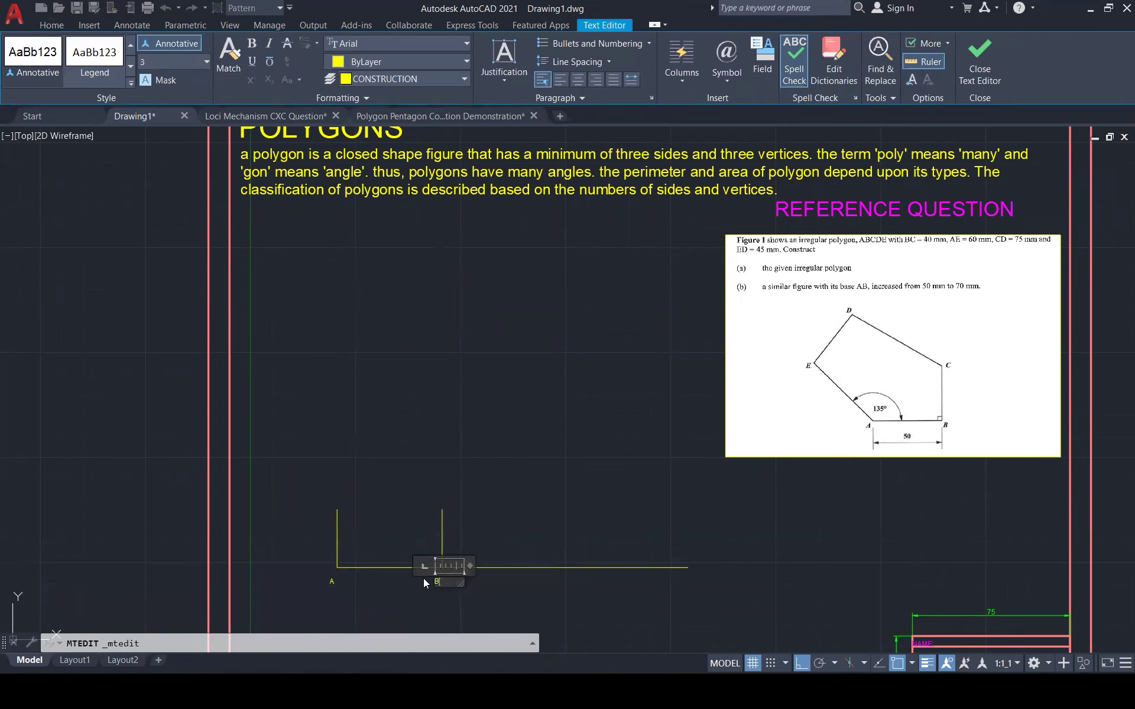
pyautogui.click(414, 557)
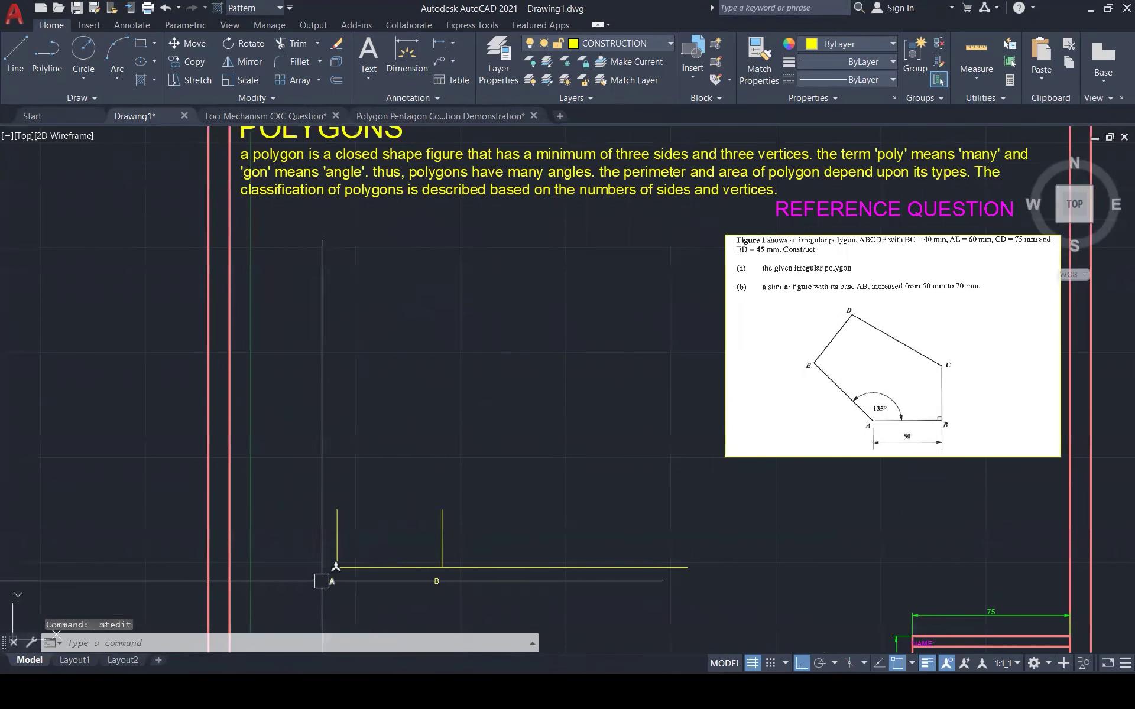
pyautogui.press('Escape')
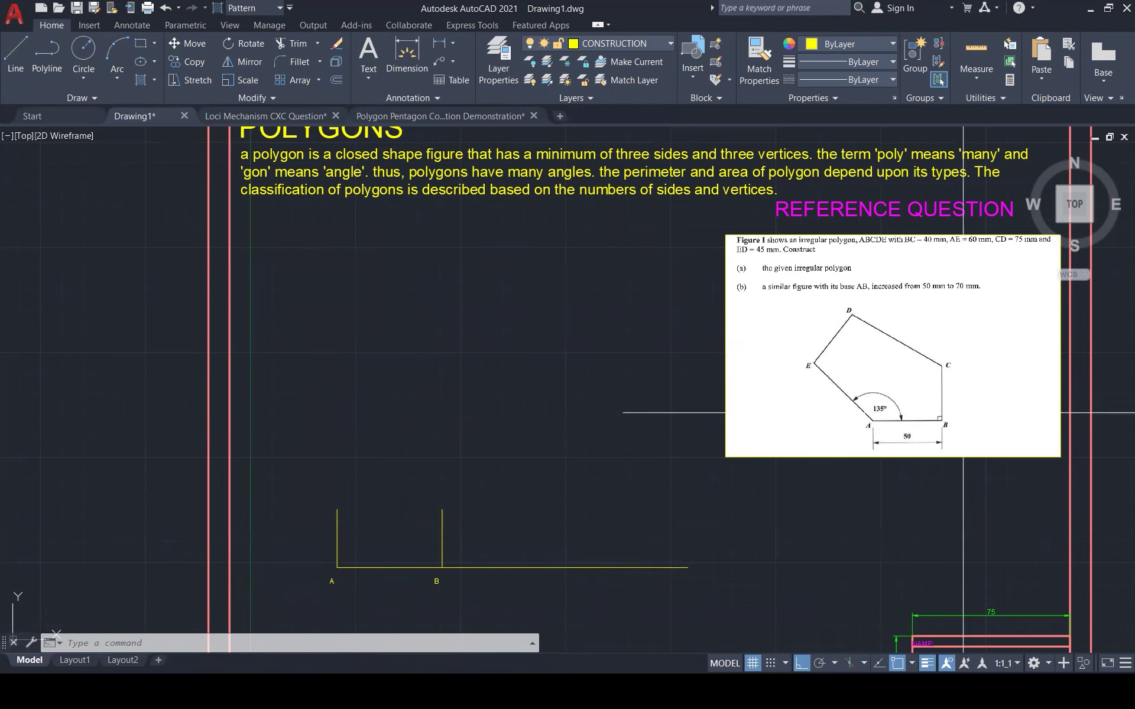
pyautogui.press('Escape')
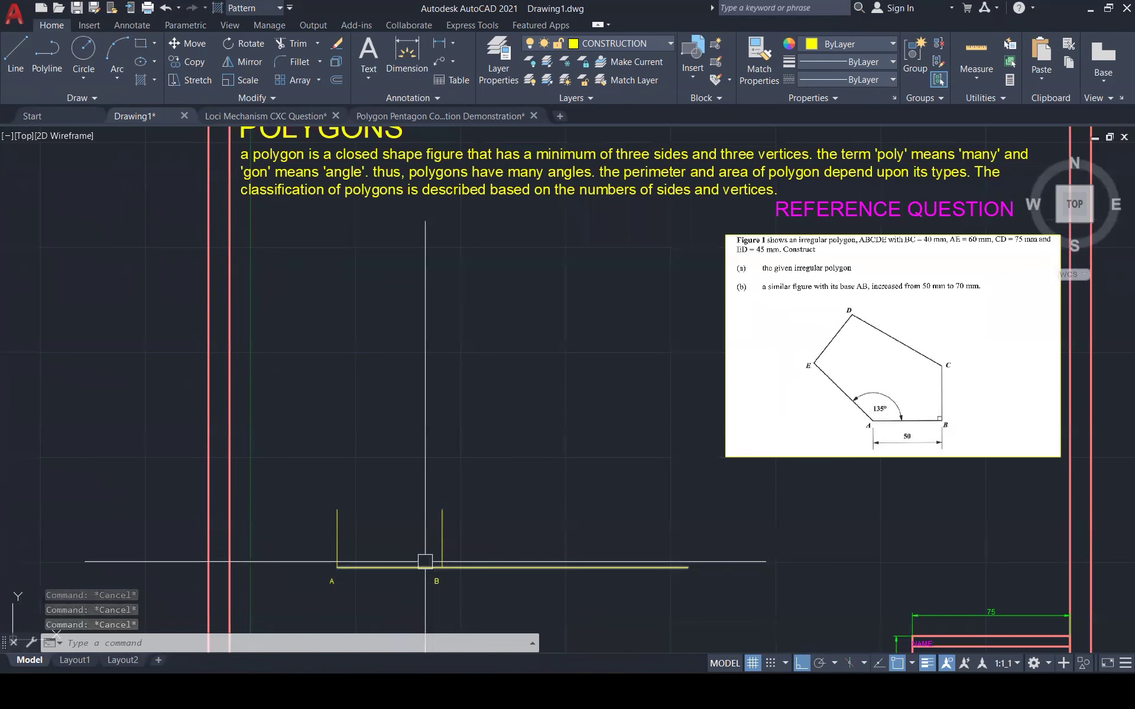
# Offset the base line 40 mm upward.
pyautogui.write('o')
pyautogui.press('Return')
pyautogui.write('40')
pyautogui.press('Return')
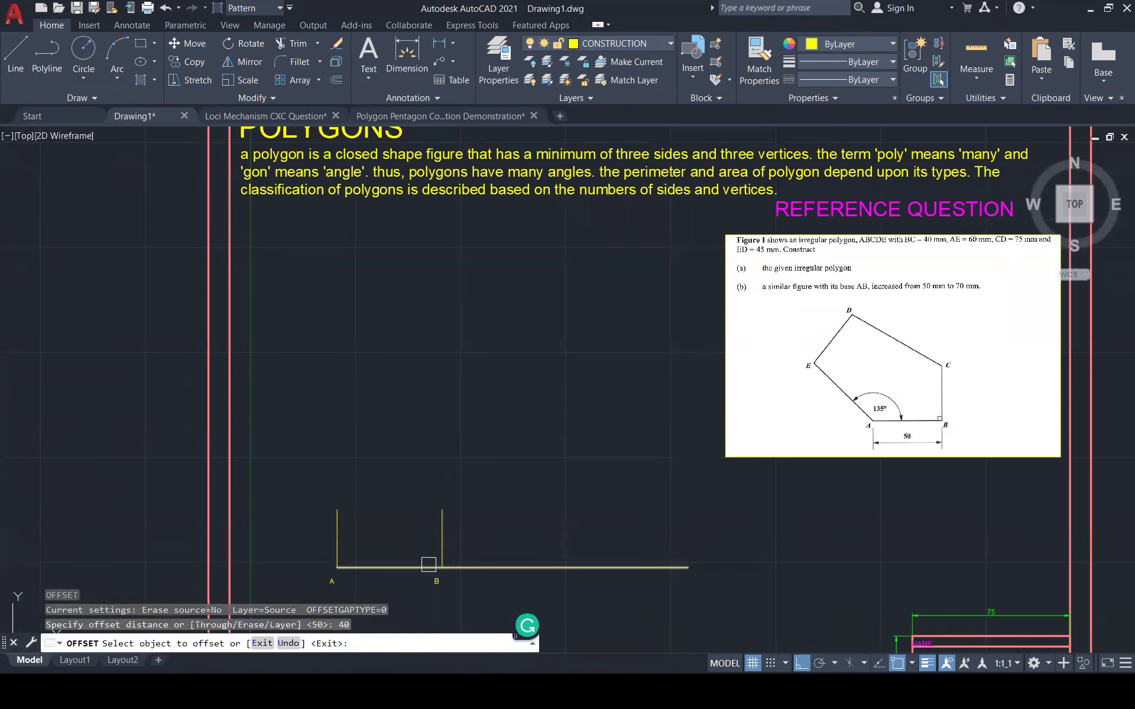
pyautogui.click(418, 567)
pyautogui.click(414, 473)
pyautogui.press('Escape')
pyautogui.press('Escape')
pyautogui.press('Escape')
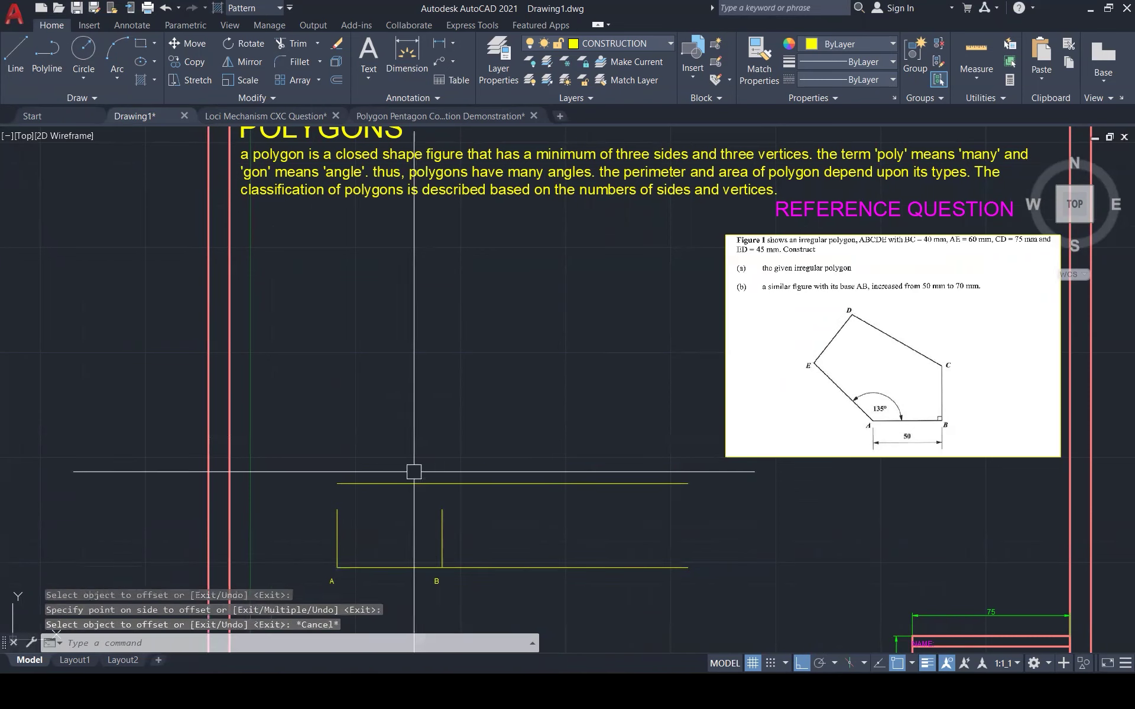
# Extend the vertical line at B up to the offset horizontal line.
pyautogui.write('ex')
pyautogui.press('Return')
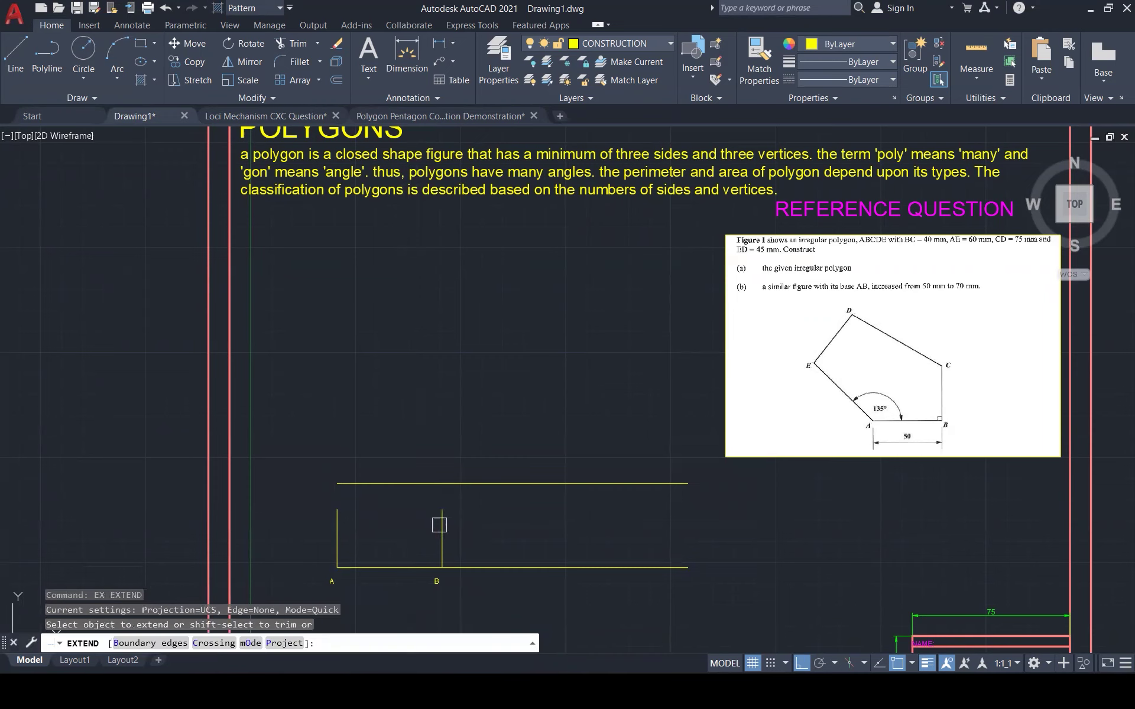
pyautogui.click(442, 526)
pyautogui.press('Escape')
pyautogui.press('Escape')
pyautogui.press('Escape')
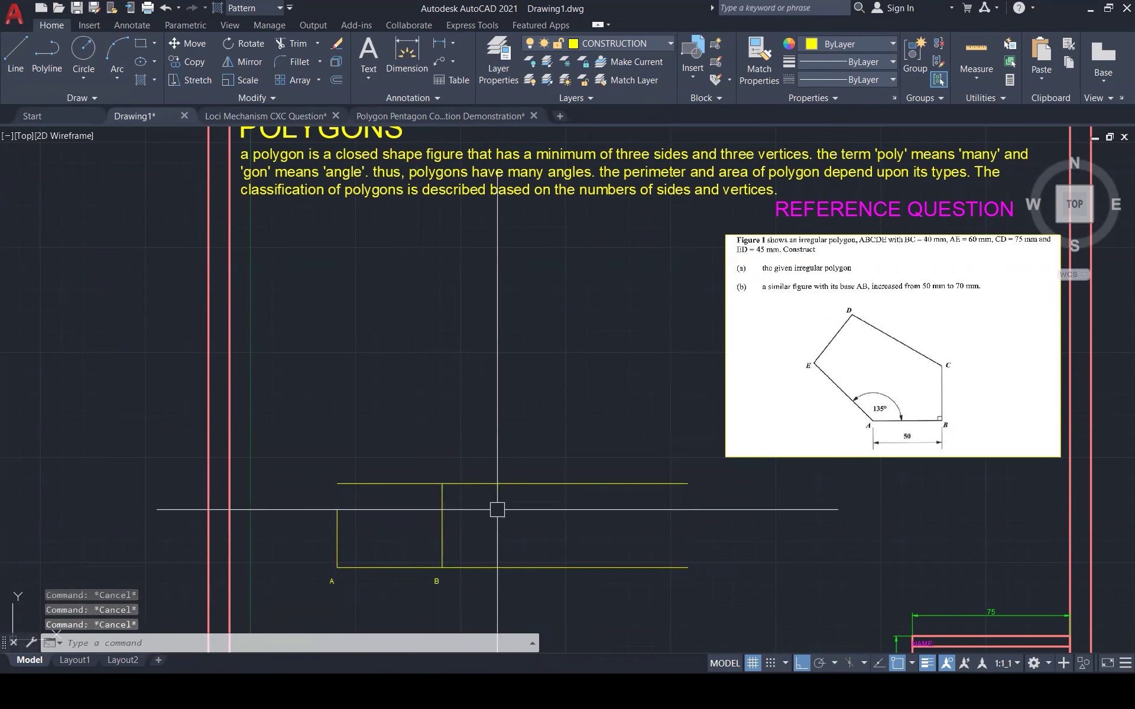
# Trim both horizontal lines beyond the vertical at B and remove the remaining piece of the upper line.
pyautogui.write('rr')
pyautogui.press('Return')
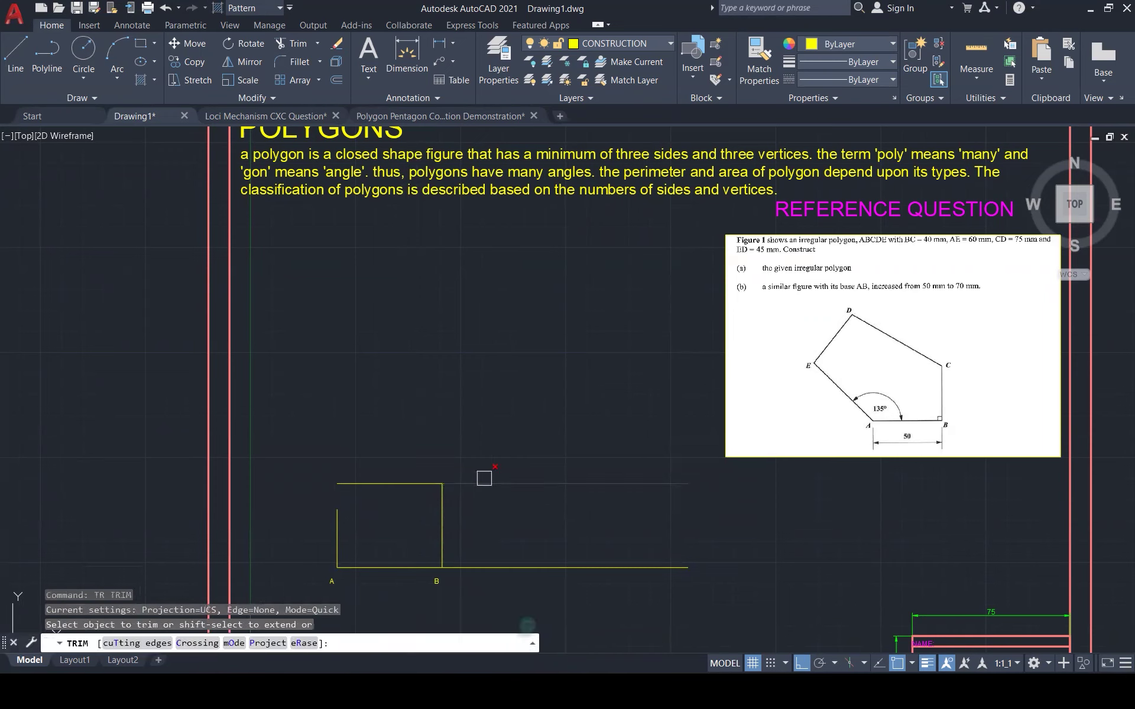
pyautogui.click(481, 483)
pyautogui.click(487, 567)
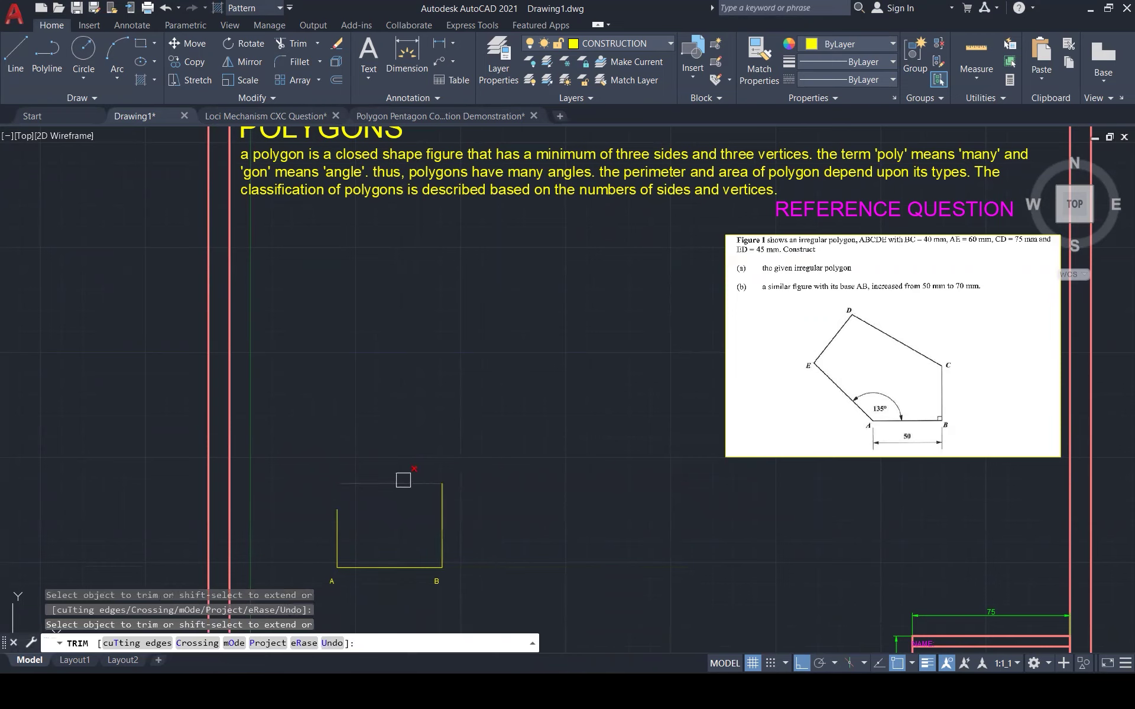
pyautogui.press('Escape')
pyautogui.press('Escape')
pyautogui.press('Escape')
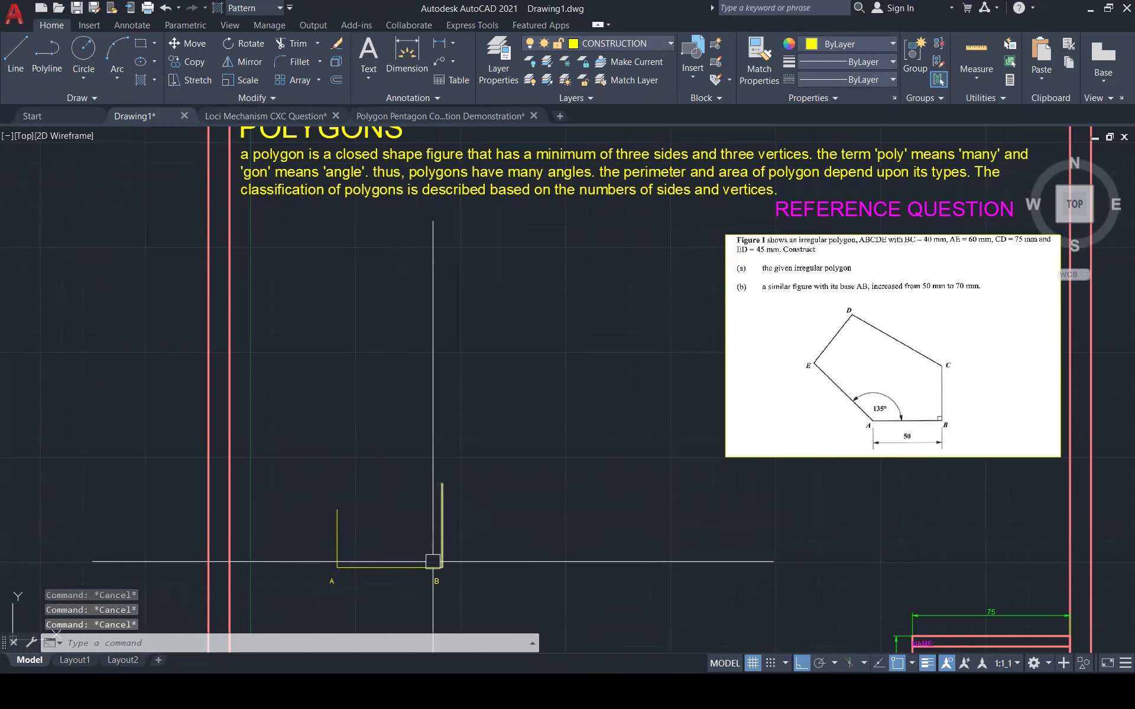
# Copy label B to the upper end of the vertical at B and change the copy's text to C.
pyautogui.click(442, 567)
pyautogui.write('co')
pyautogui.press('Return')
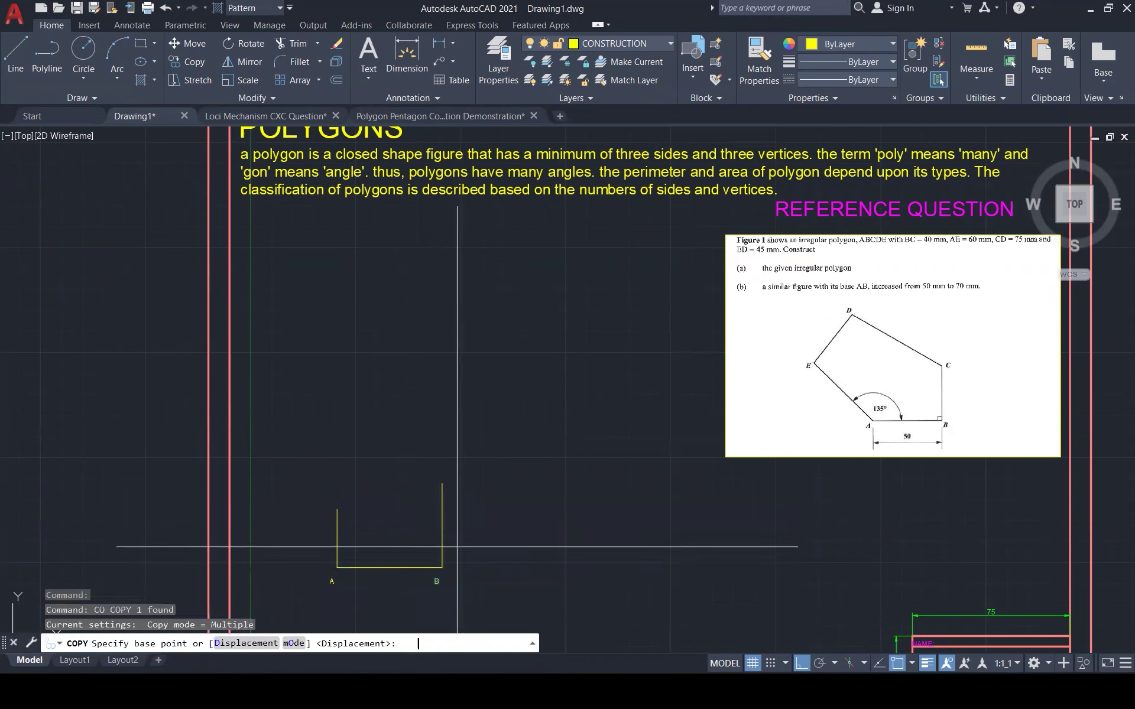
pyautogui.click(443, 566)
pyautogui.click(437, 484)
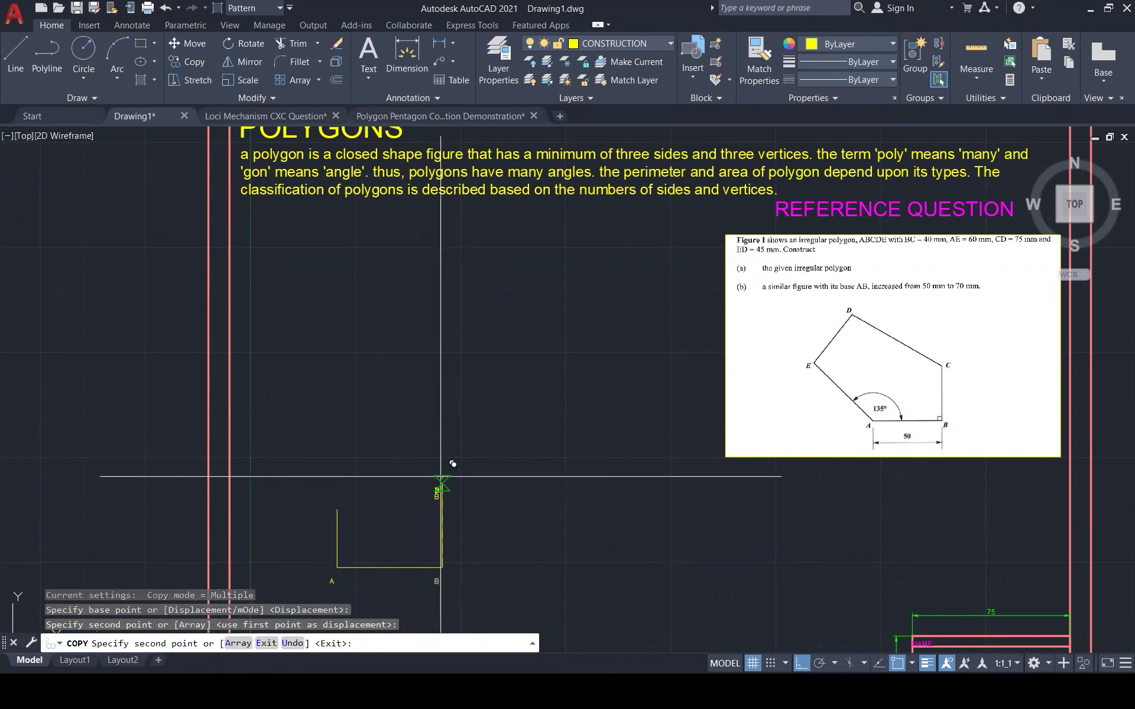
pyautogui.press('Escape')
pyautogui.doubleClick(436, 496)
pyautogui.write('C')
pyautogui.click(506, 429)
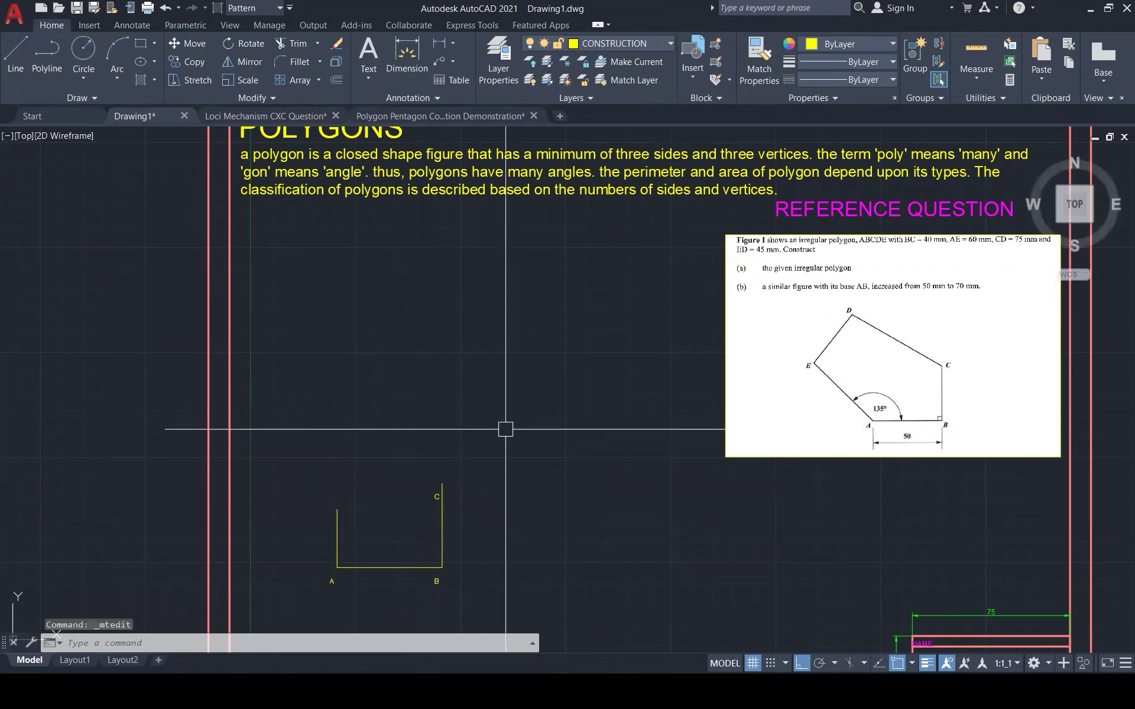
pyautogui.press('Escape')
pyautogui.press('Escape')
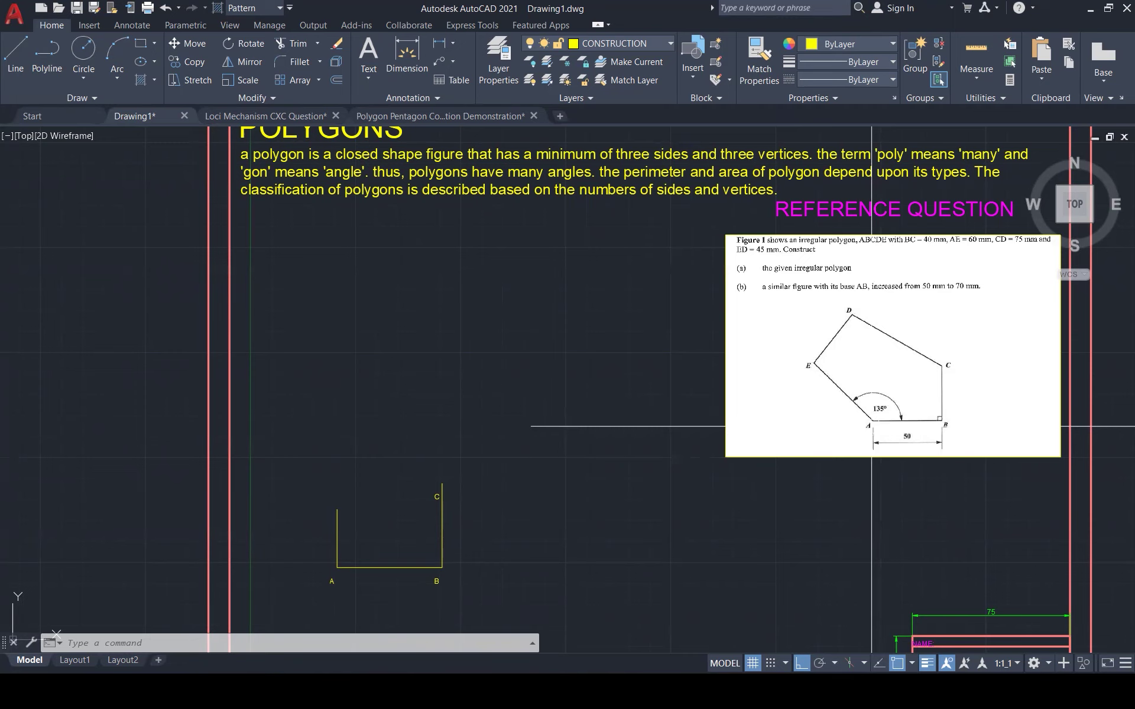
# Delete the short vertical line at A.
pyautogui.press('Escape')
pyautogui.press('Escape')
pyautogui.click(337, 539)
pyautogui.press('Delete')
# Draw a construction line from A at 135°, about 147 mm long.
pyautogui.write('L')
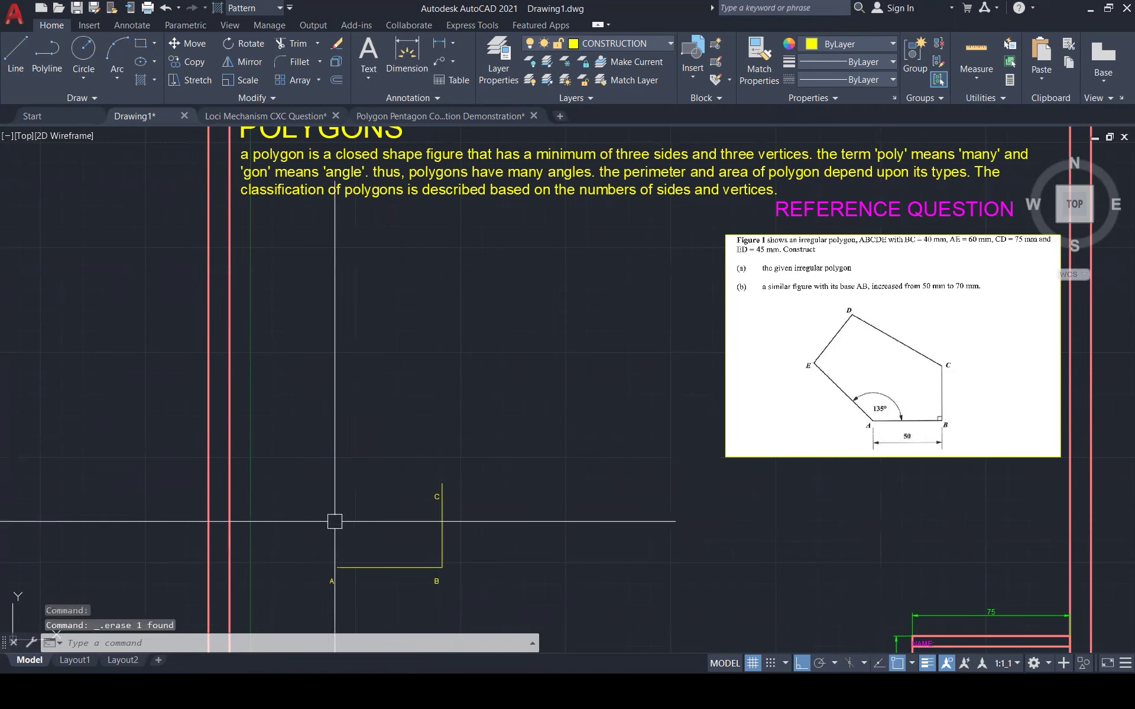
pyautogui.press('Return')
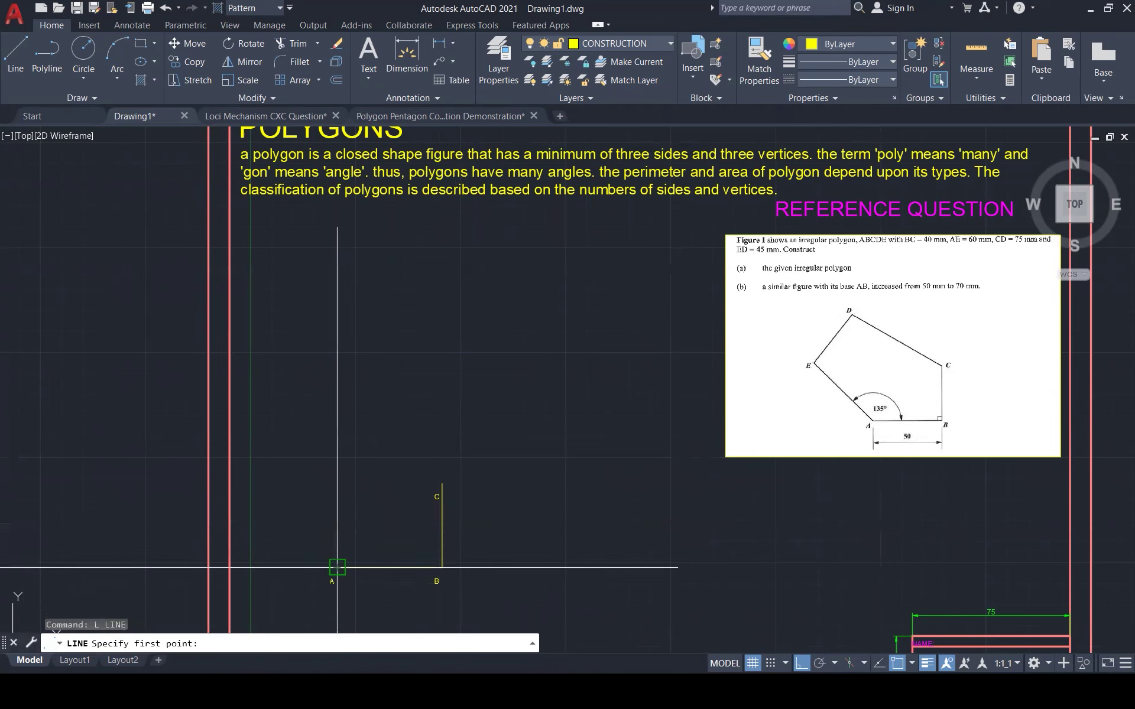
pyautogui.click(337, 568)
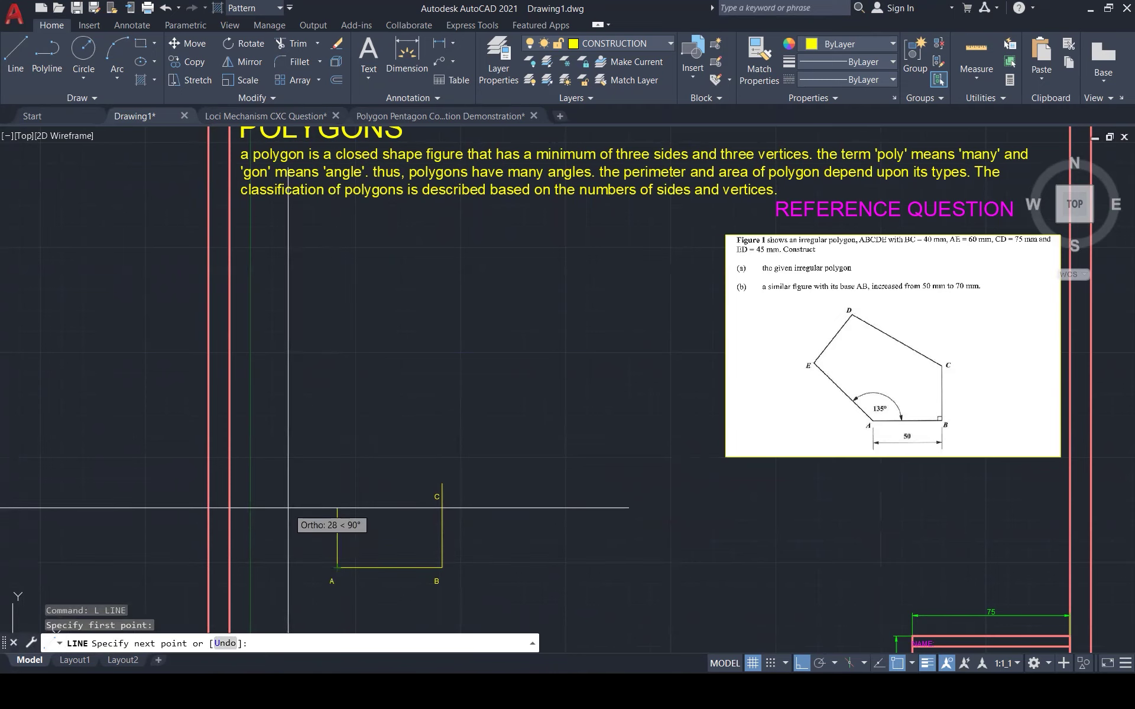
pyautogui.write('<')
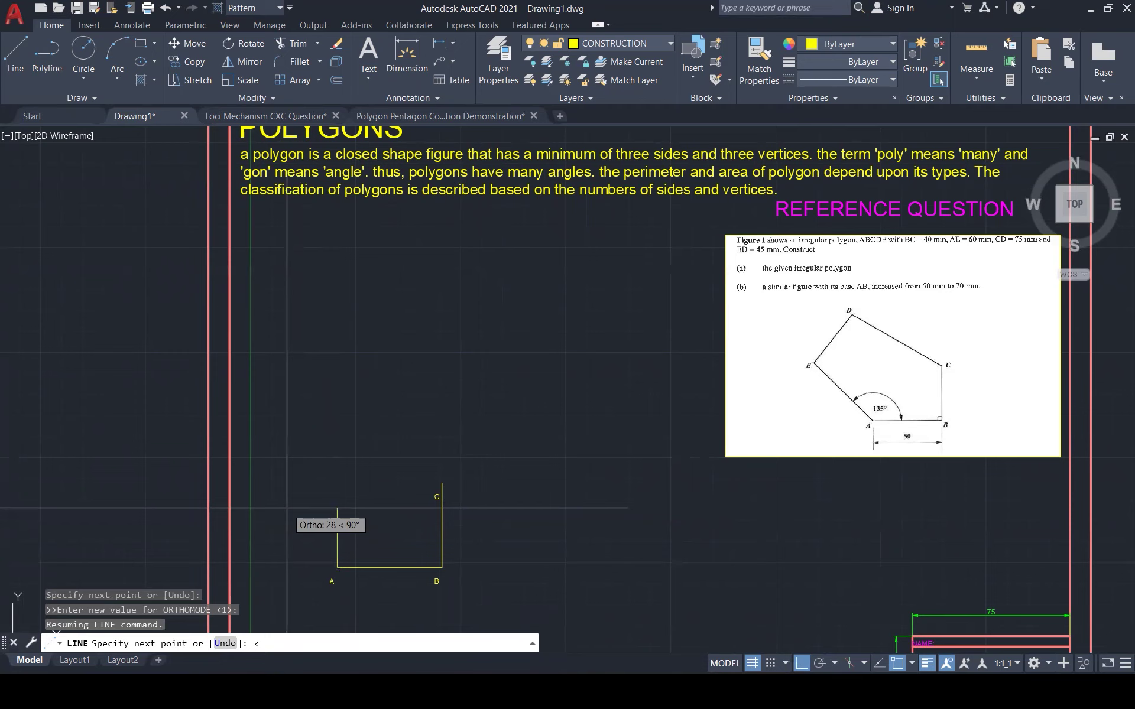
pyautogui.write('135')
pyautogui.press('Return')
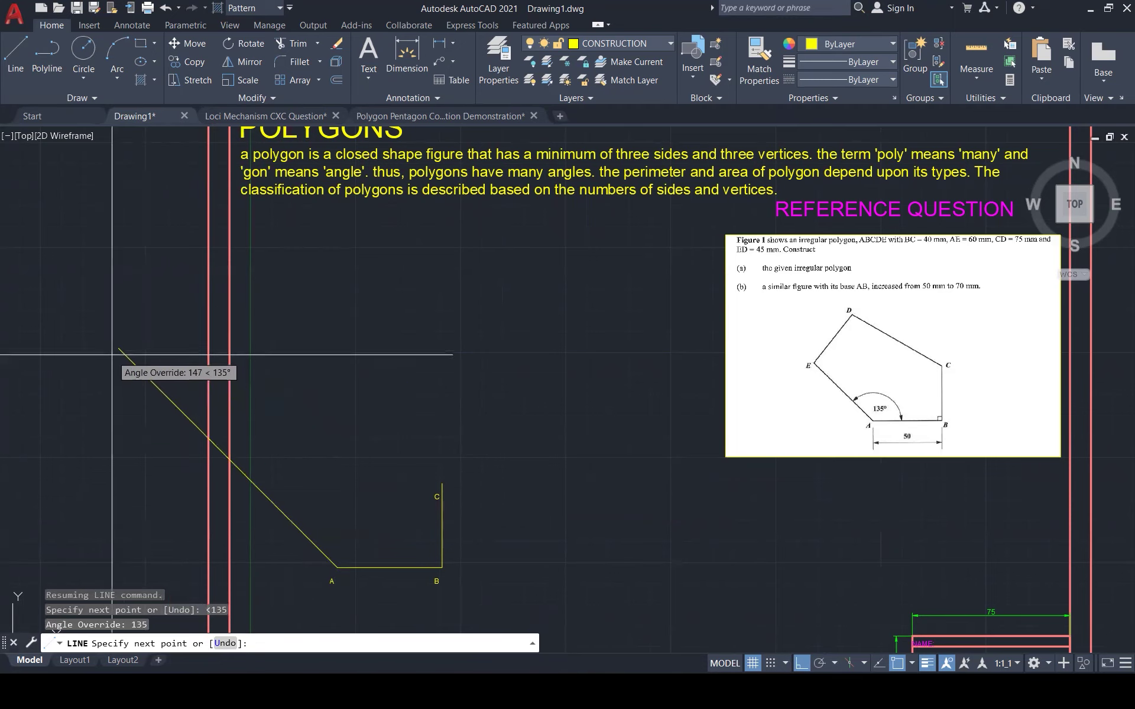
pyautogui.press('Escape')
pyautogui.press('Escape')
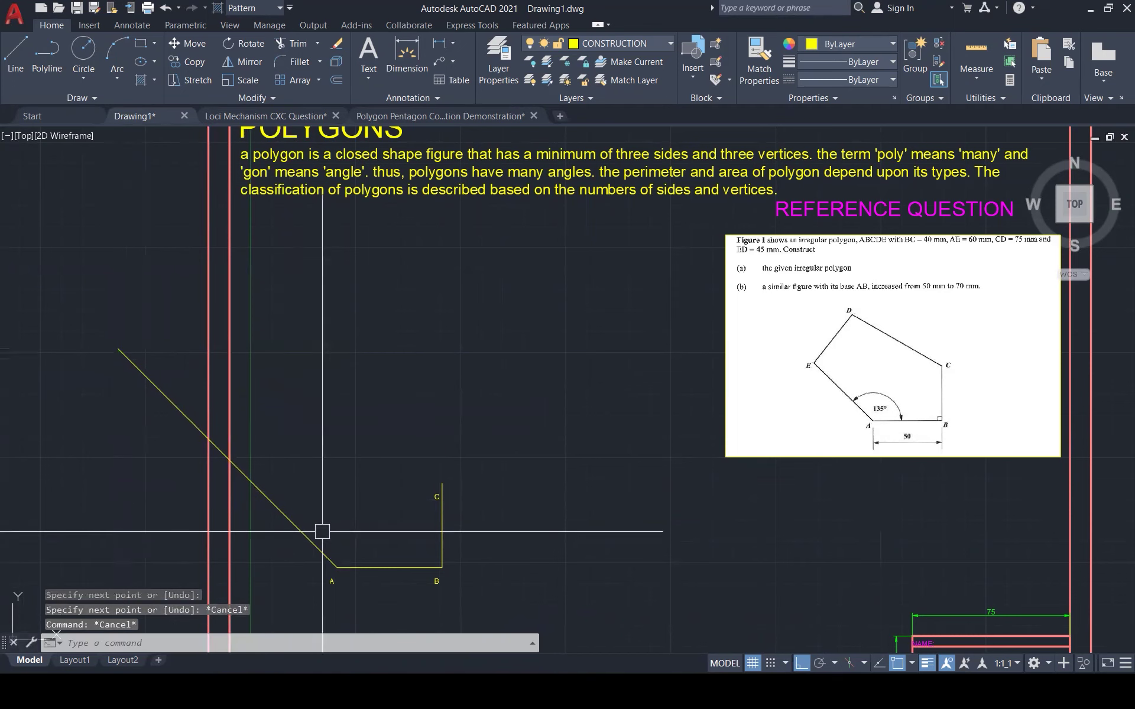
# Draw a circle of radius 60 mm centred on A.
pyautogui.write('c')
pyautogui.press('Return')
pyautogui.click(337, 567)
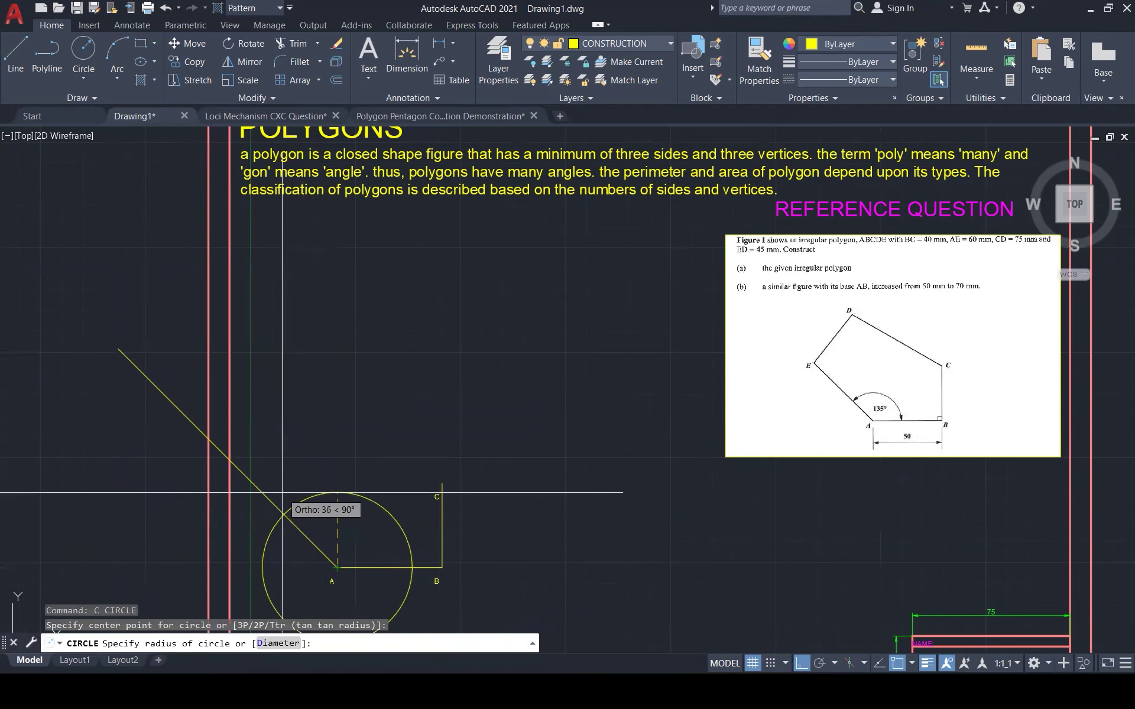
pyautogui.write('60')
pyautogui.press('Return')
pyautogui.press('Escape')
pyautogui.press('Escape')
pyautogui.press('Escape')
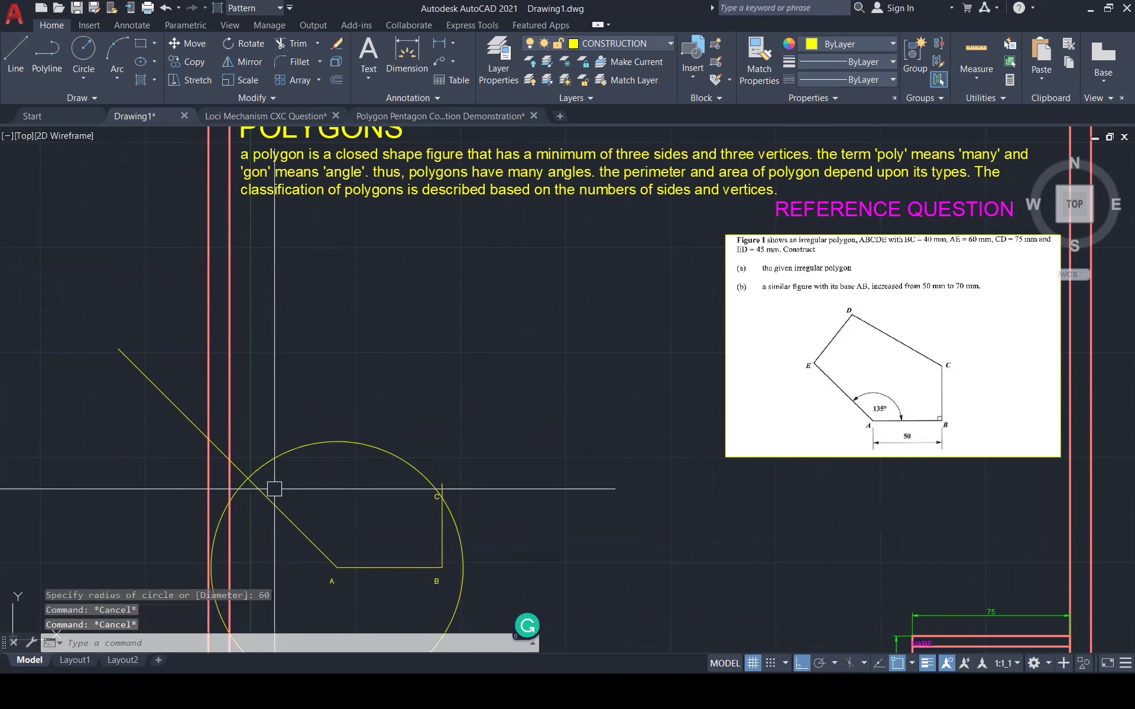
# Add the text label E beside the intersection of the circle and the 135° line.
pyautogui.write('mt')
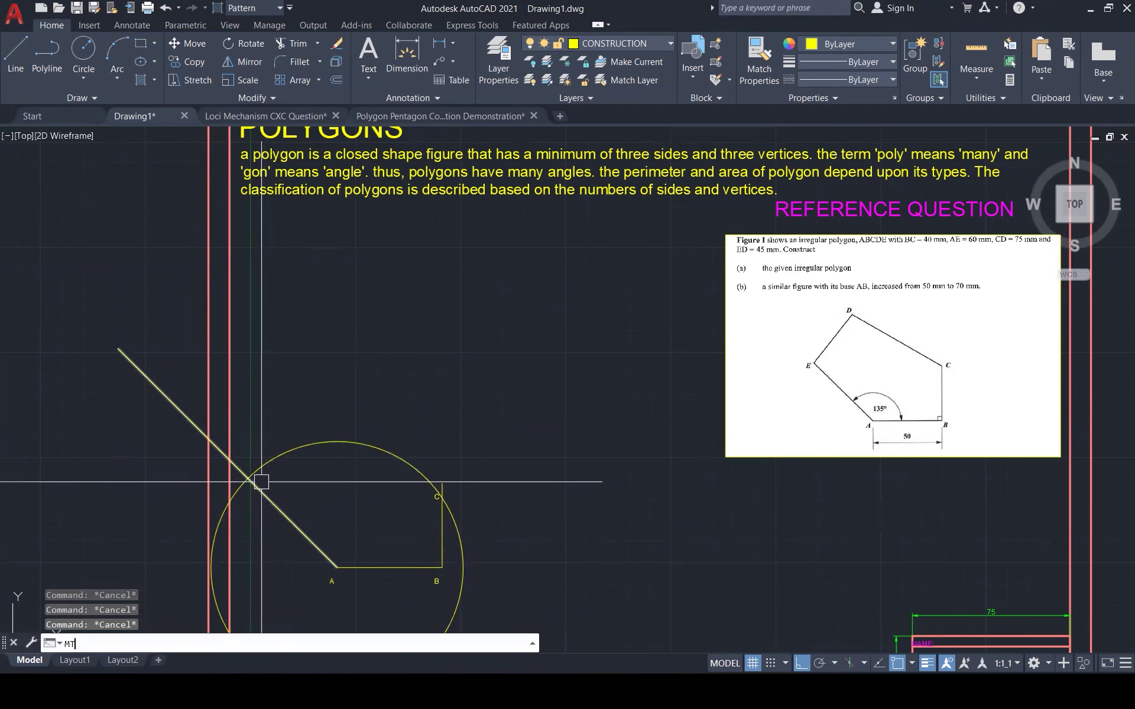
pyautogui.press('Return')
pyautogui.scroll(5, 262, 478)
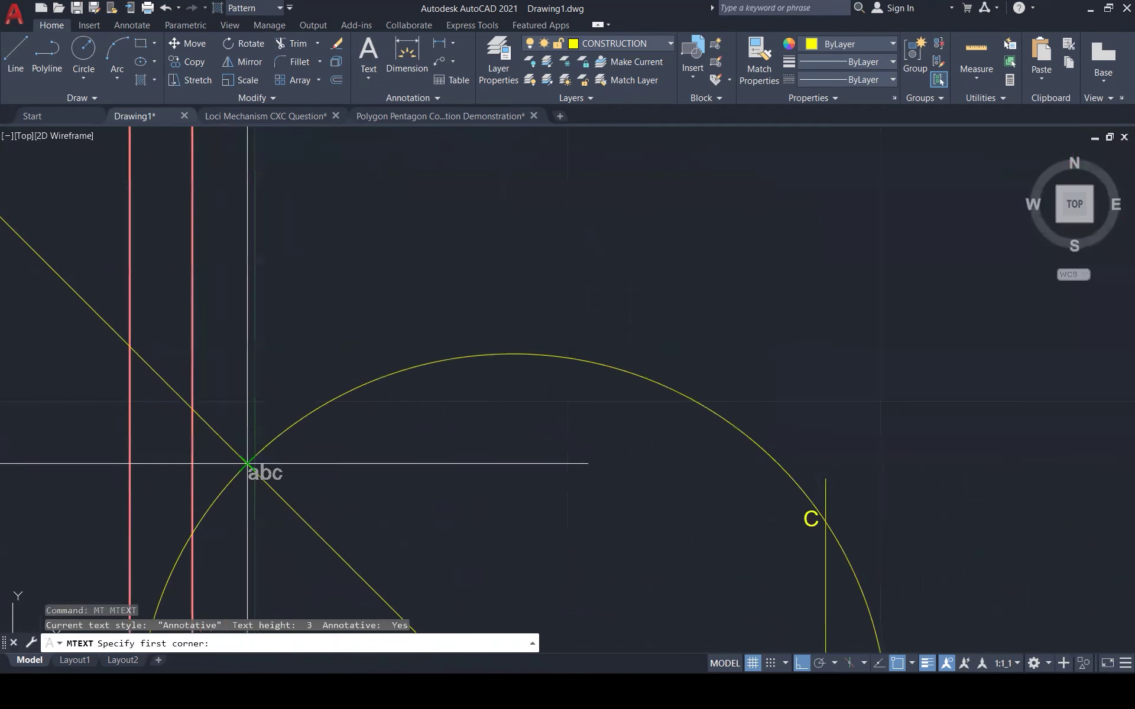
pyautogui.click(220, 477)
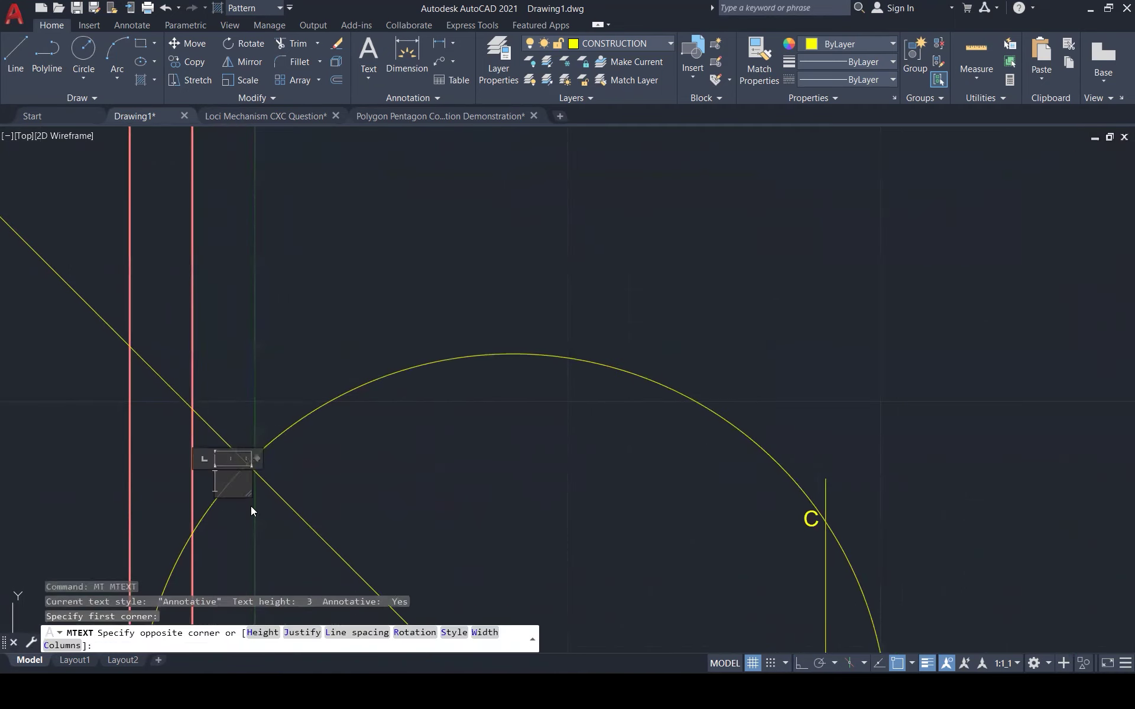
pyautogui.click(251, 506)
pyautogui.write('E')
pyautogui.click(327, 384)
pyautogui.scroll(-4, 327, 383)
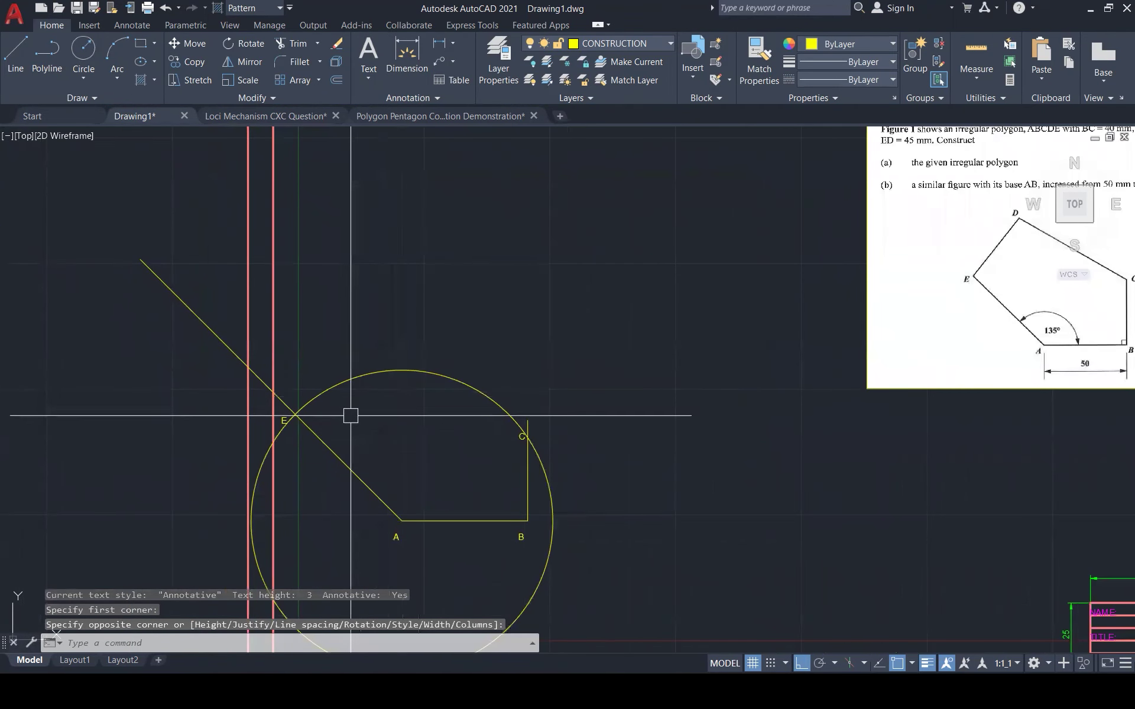
pyautogui.press('Escape')
pyautogui.click(349, 379)
pyautogui.press('Delete')
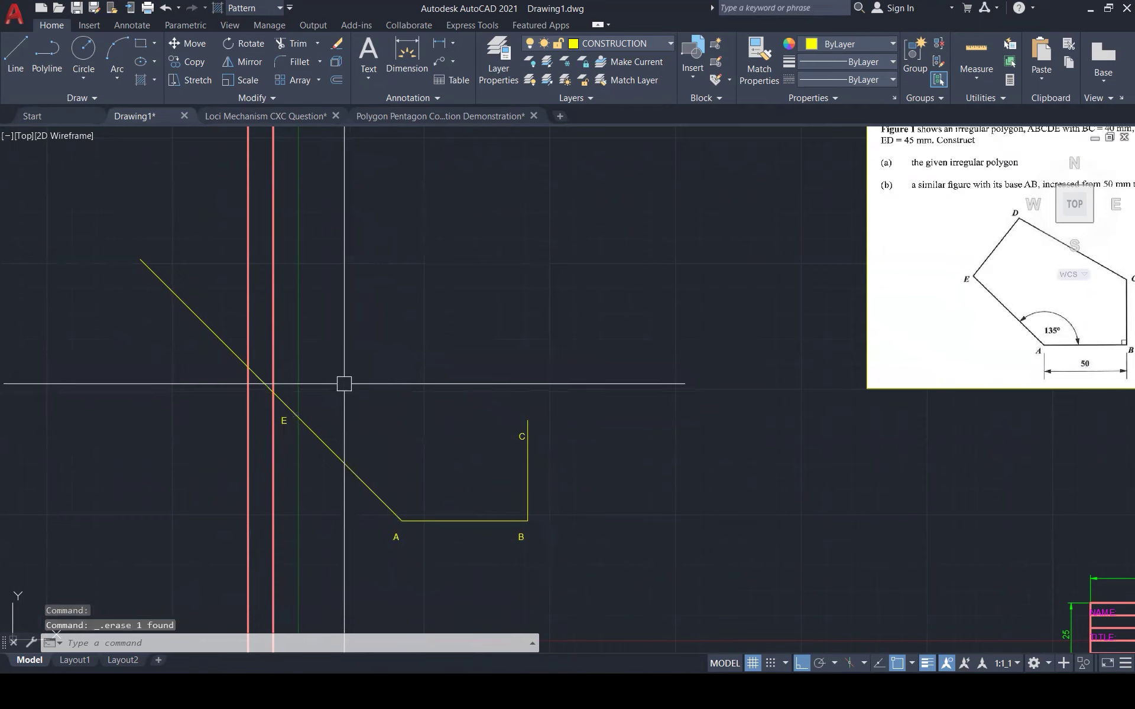
pyautogui.hotkey('ctrl', 'z')
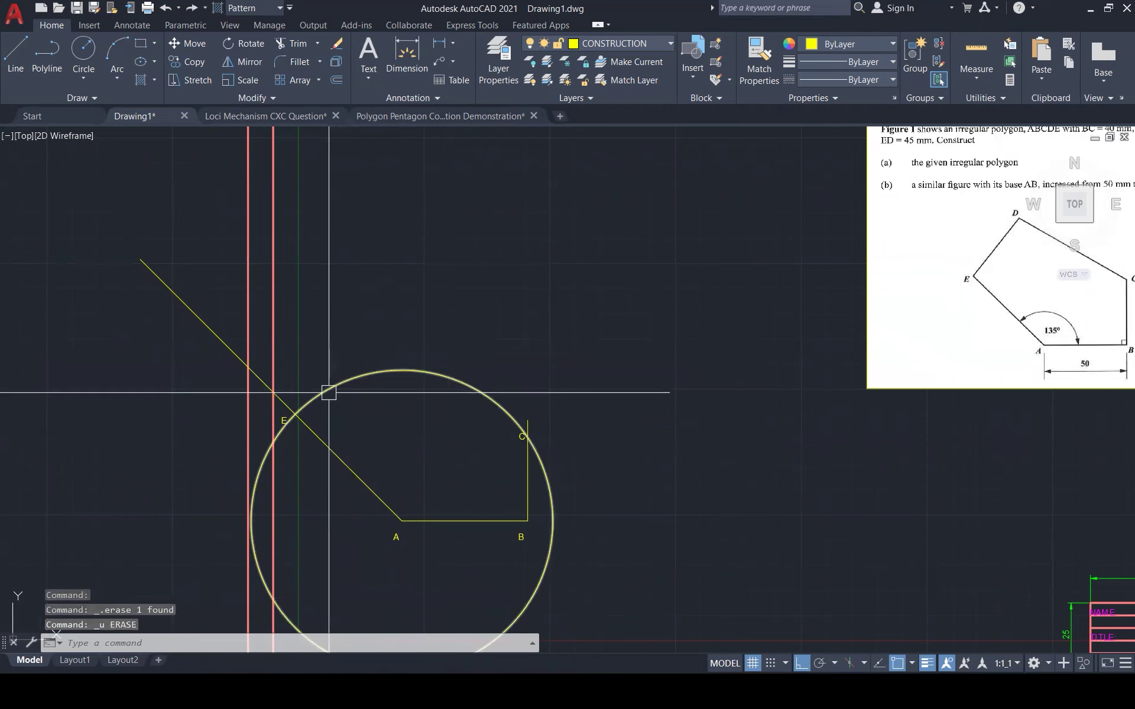
# Trim the 135° line just beyond the circle at E.
pyautogui.write('tr')
pyautogui.press('Return')
pyautogui.click(284, 403)
pyautogui.press('Escape')
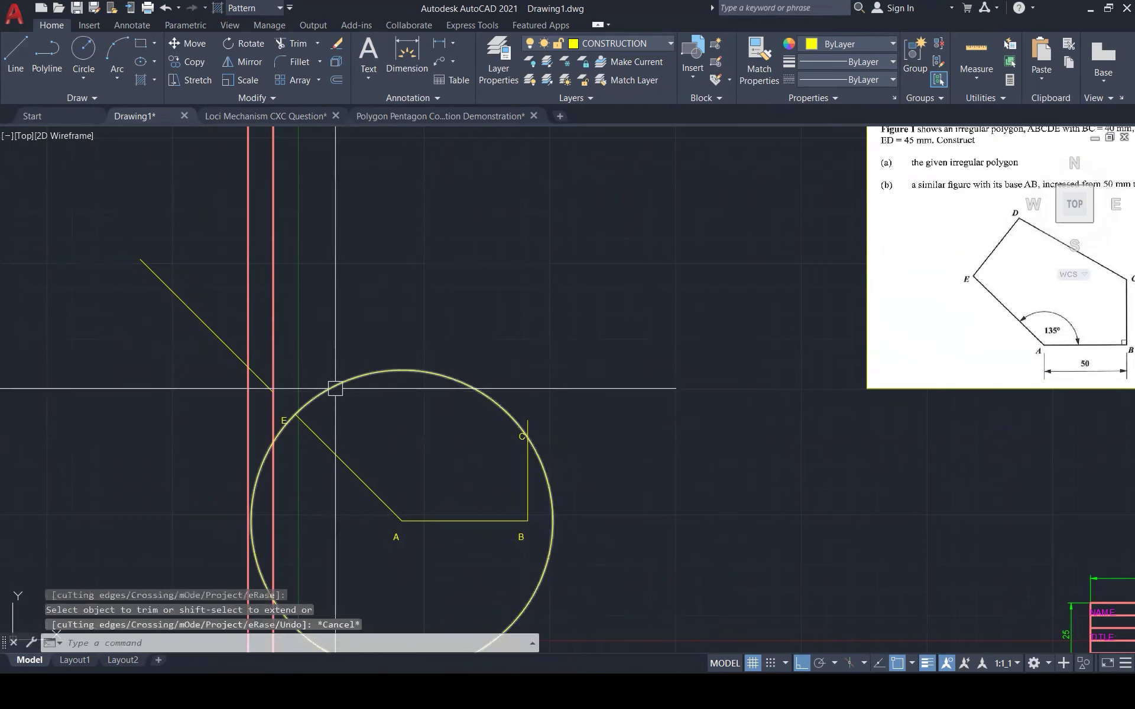
# Delete the circle around A and the leftover piece of the 135° line beyond E.
pyautogui.click(332, 387)
pyautogui.press('Delete')
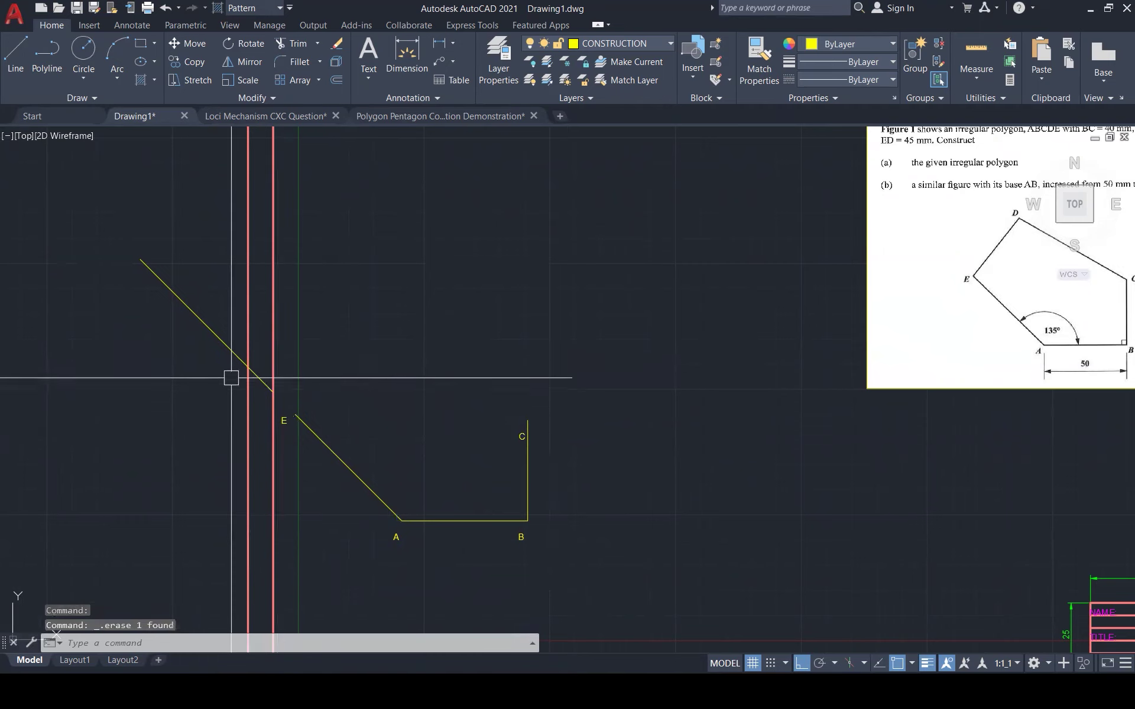
pyautogui.click(223, 342)
pyautogui.press('Delete')
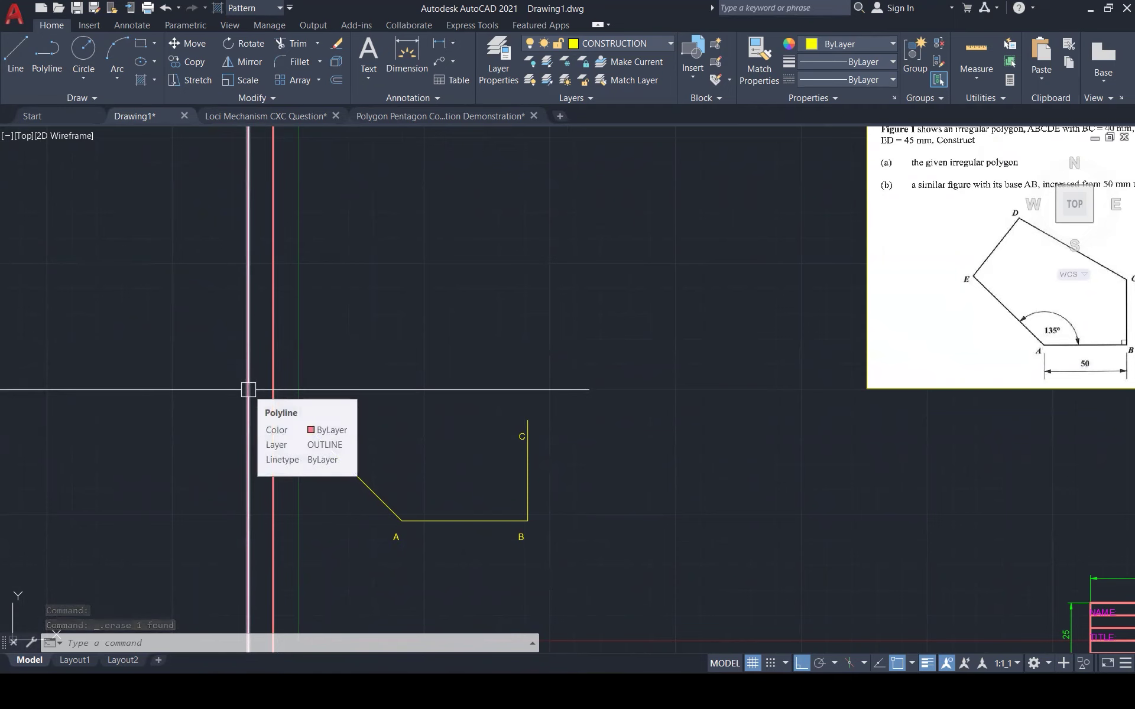
# Draw a circle of radius 75 mm centred on C and one of radius 45 mm centred on the line end at E.
pyautogui.scroll(-1, 248, 390)
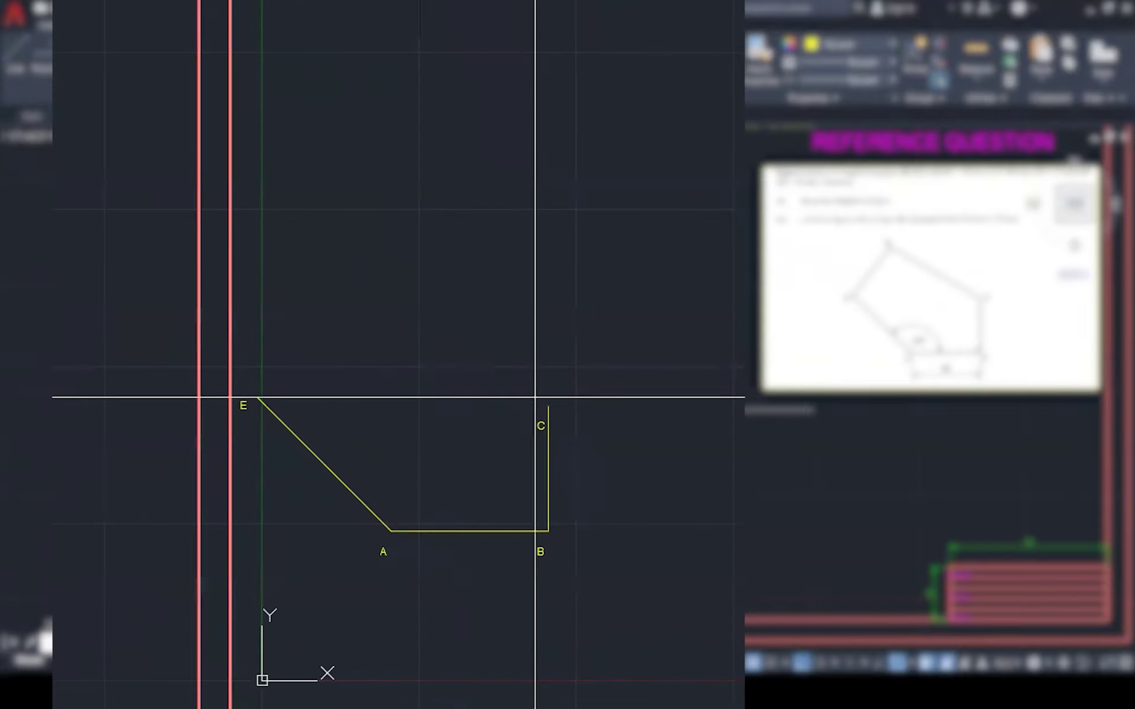
pyautogui.click(549, 405)
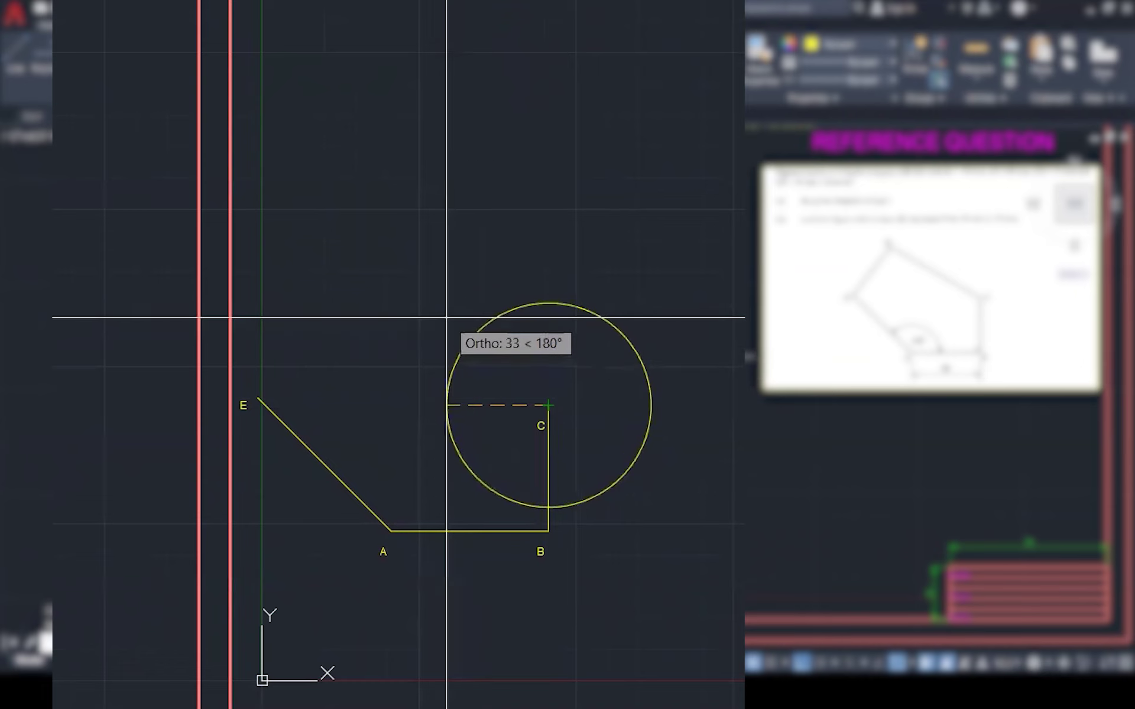
pyautogui.write('76')
pyautogui.press('Return')
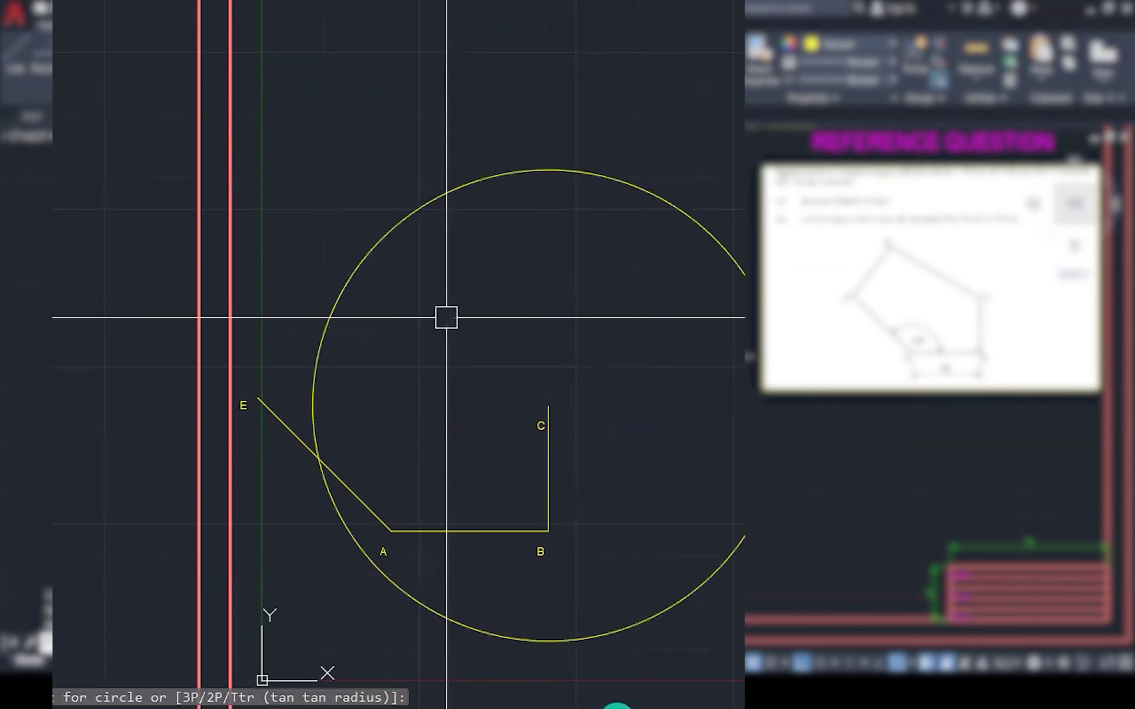
pyautogui.click(265, 385)
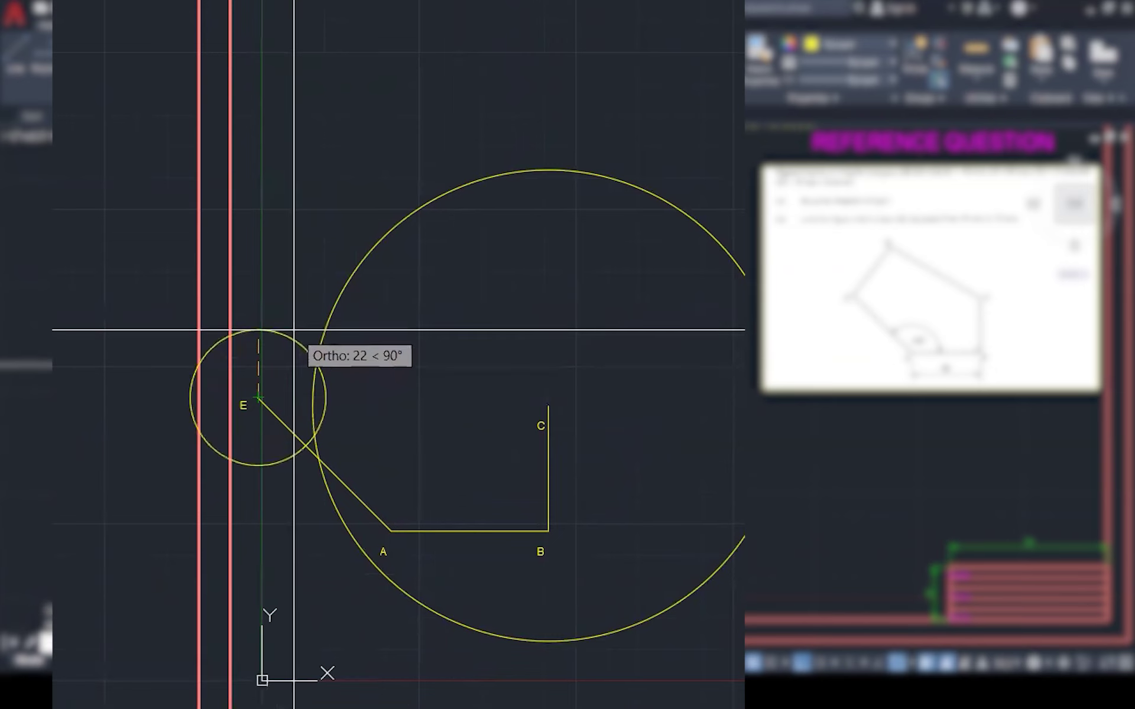
pyautogui.write('46')
pyautogui.press('Return')
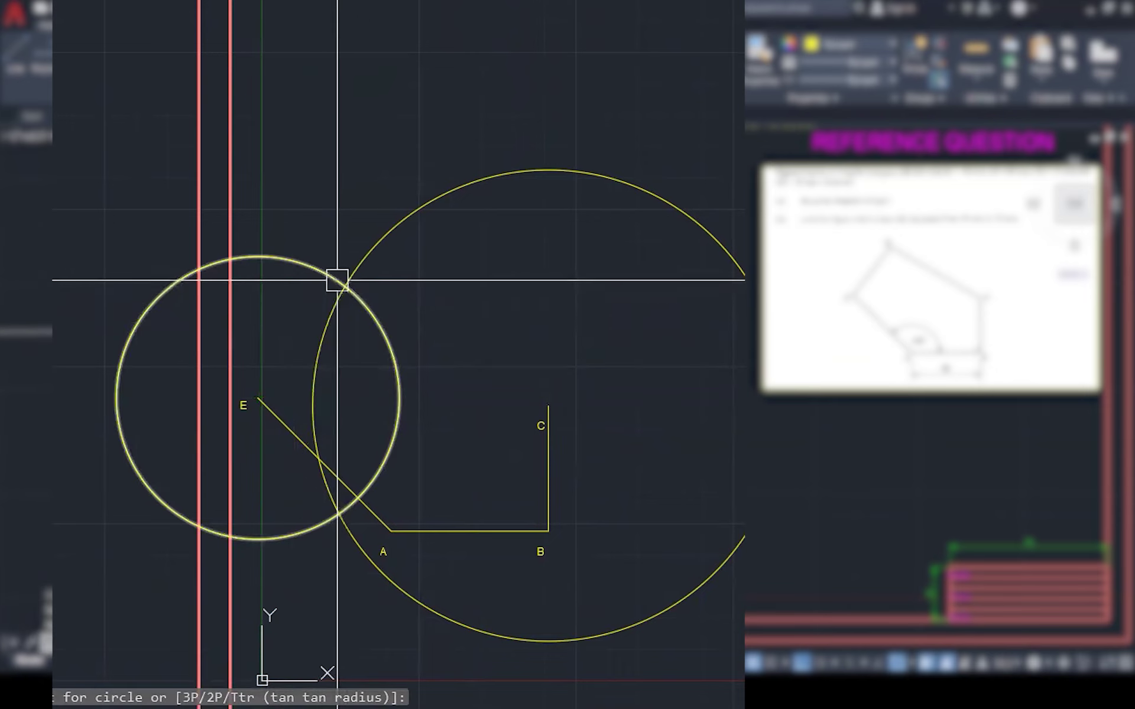
# Place a point at the upper intersection of the two circles and set the point style to a crossed circle, size 3% relative to screen.
pyautogui.press('space')
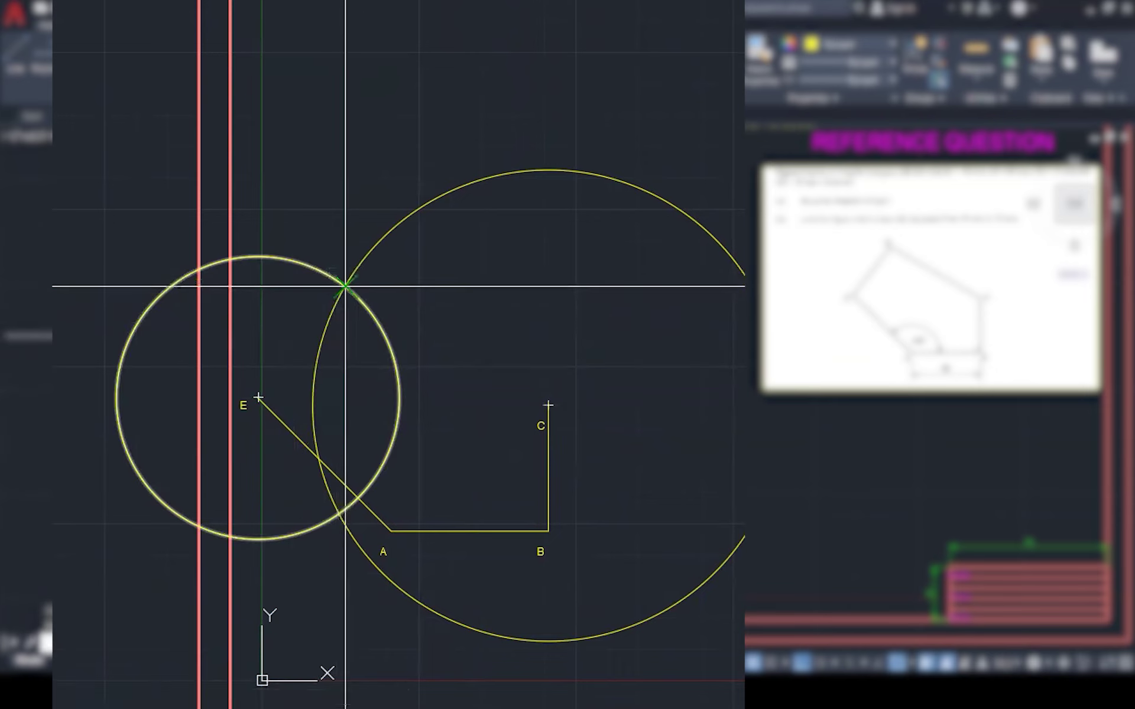
pyautogui.click(345, 286)
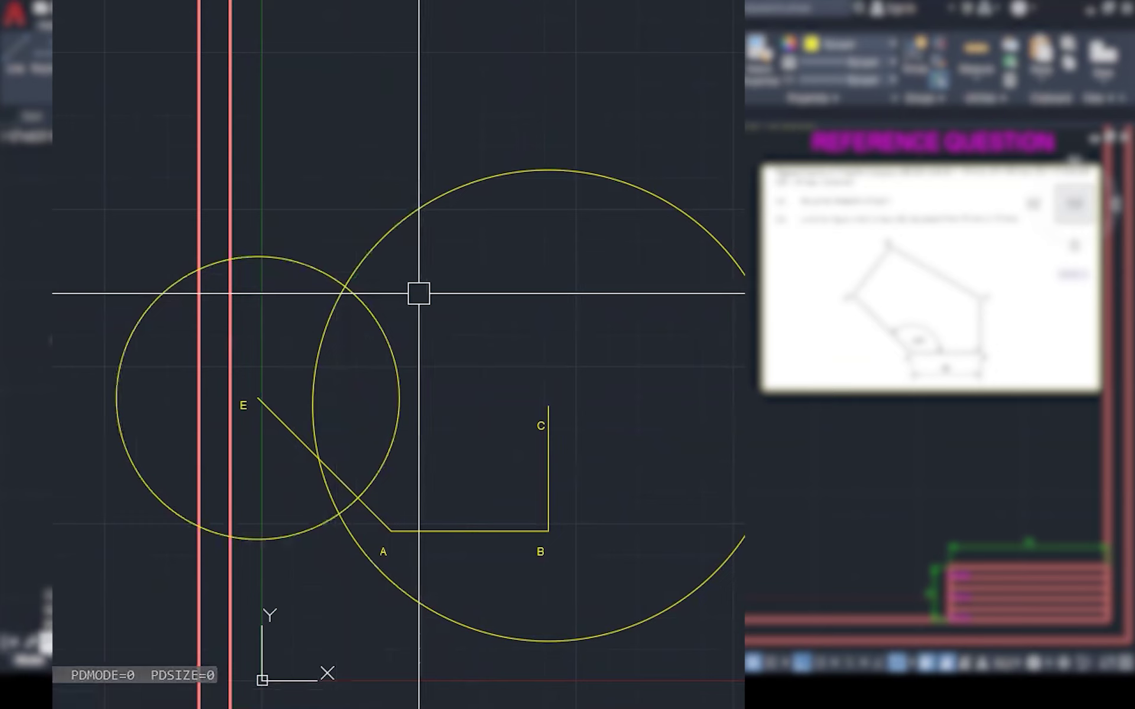
pyautogui.write('ptype')
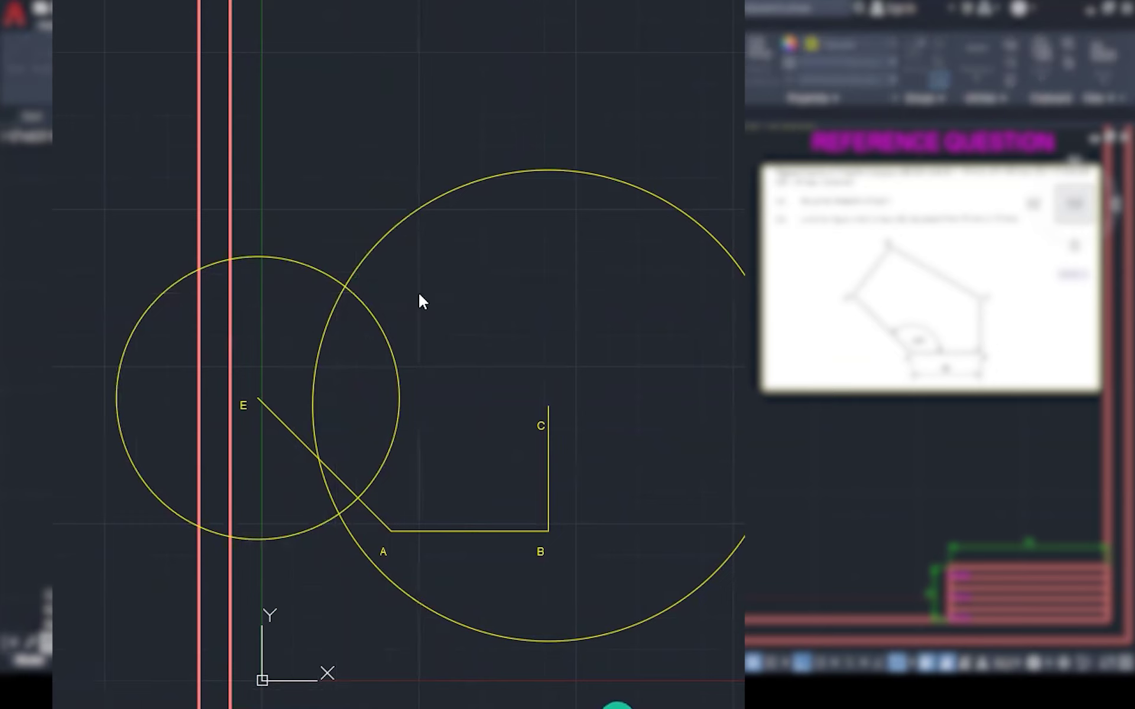
pyautogui.press('Return')
pyautogui.click(349, 202)
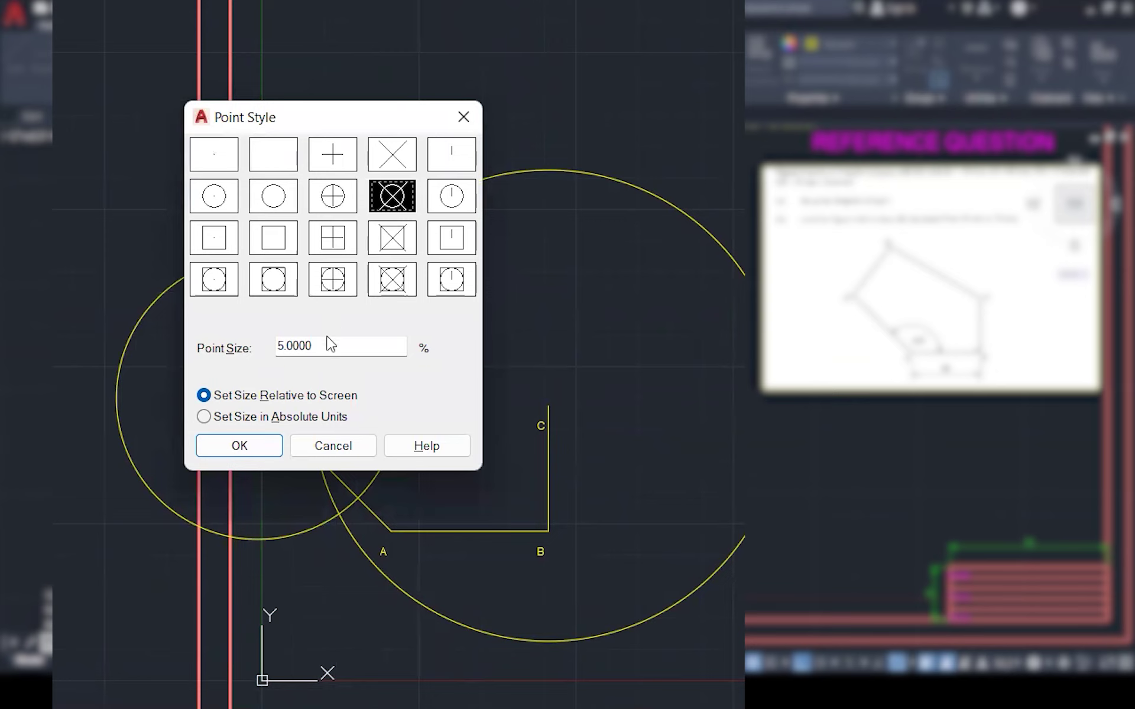
pyautogui.write('3')
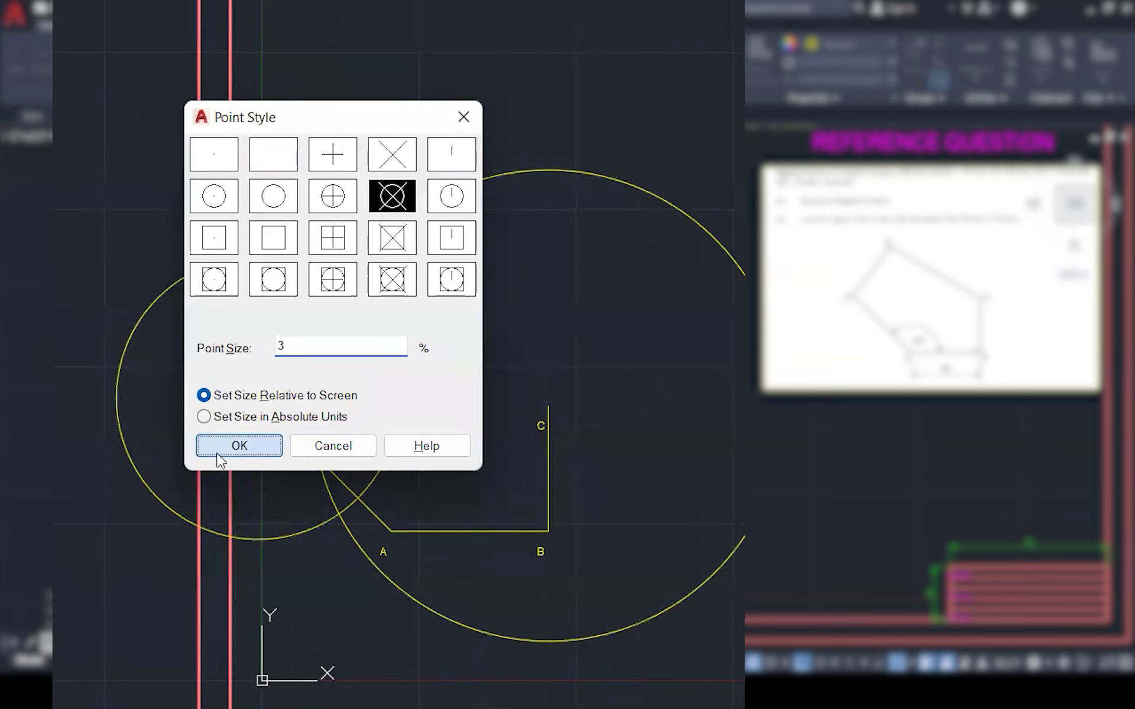
pyautogui.click(229, 450)
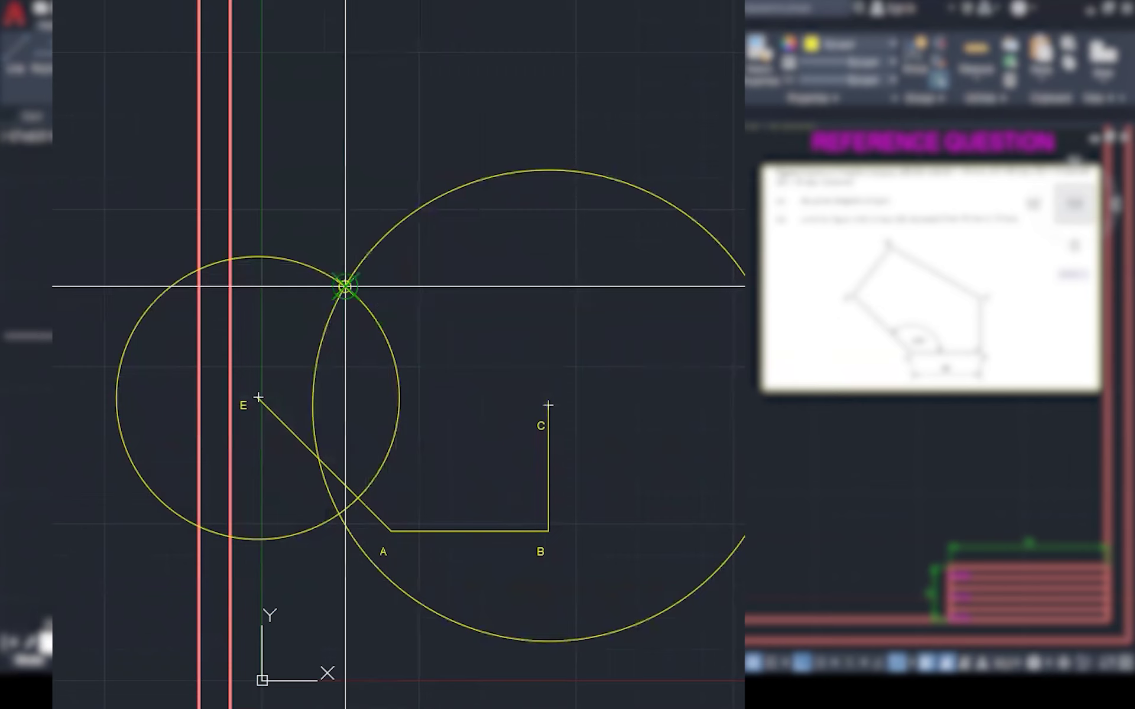
# Draw lines from the point at the circles' intersection to C and from E to that point.
pyautogui.click(345, 287)
pyautogui.click(548, 406)
pyautogui.press('Return')
pyautogui.click(258, 398)
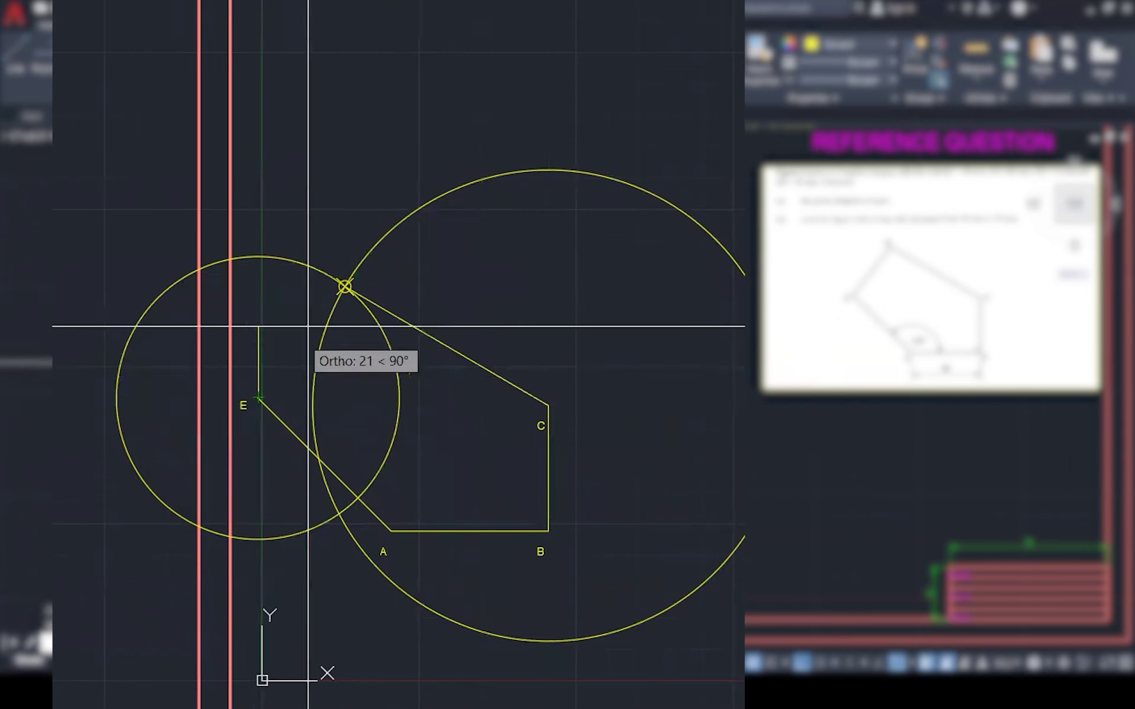
pyautogui.click(345, 287)
pyautogui.press('Escape')
# Delete the two construction circles centred on C and E.
pyautogui.click(367, 253)
pyautogui.click(308, 259)
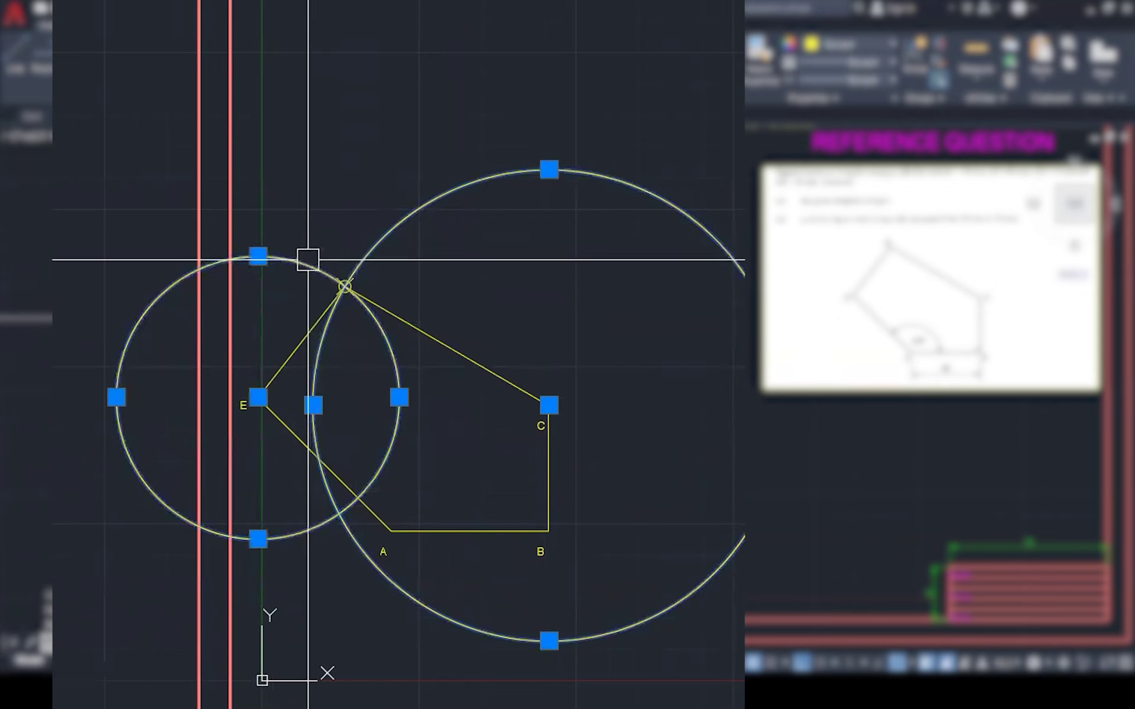
pyautogui.press('Delete')
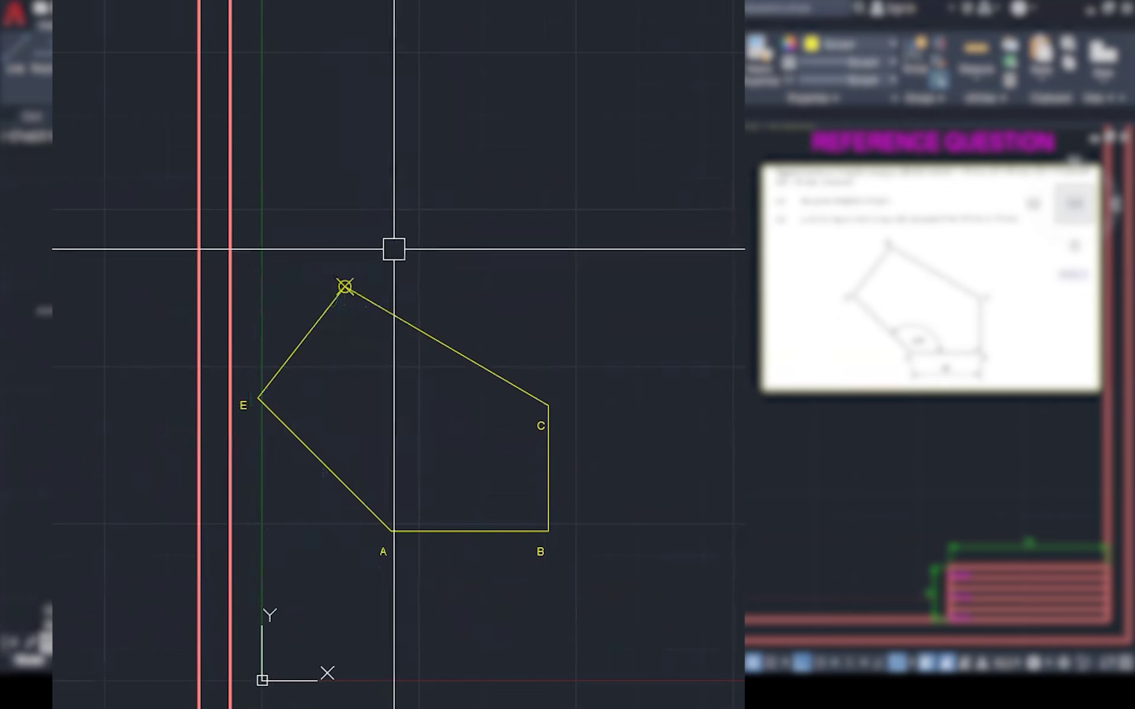
# Copy the label E to the polygon's upper vertex and change the copied text to D.
pyautogui.scroll(3, 243, 390)
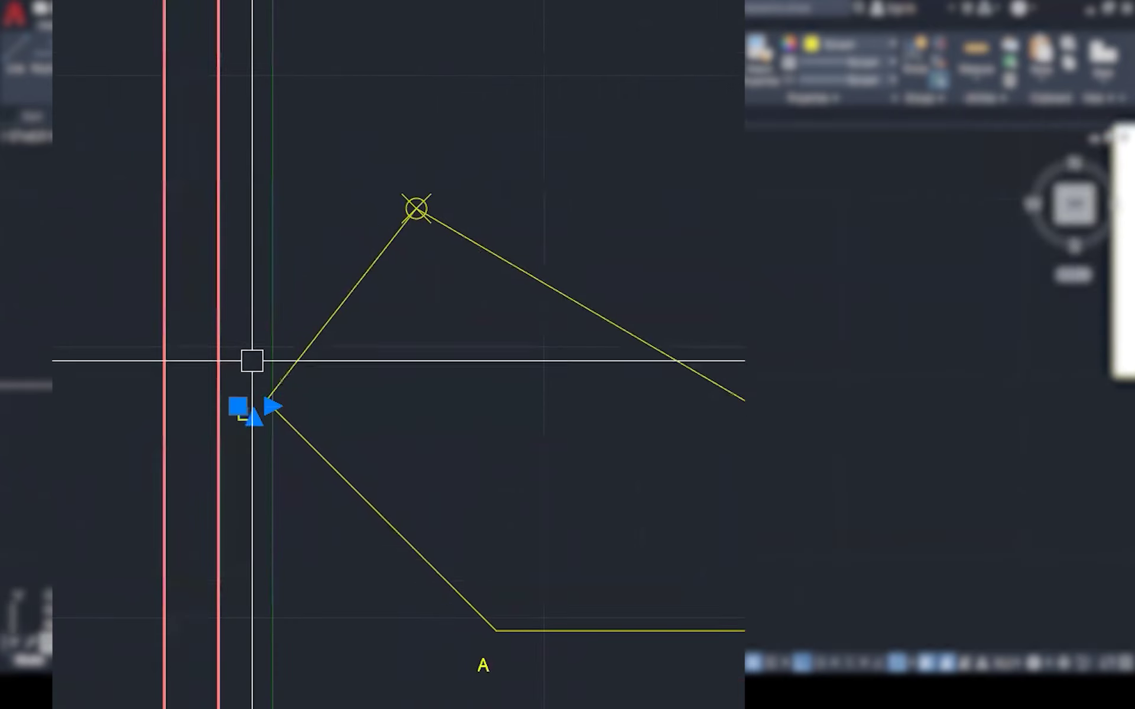
pyautogui.write('co')
pyautogui.press('Return')
pyautogui.click(267, 400)
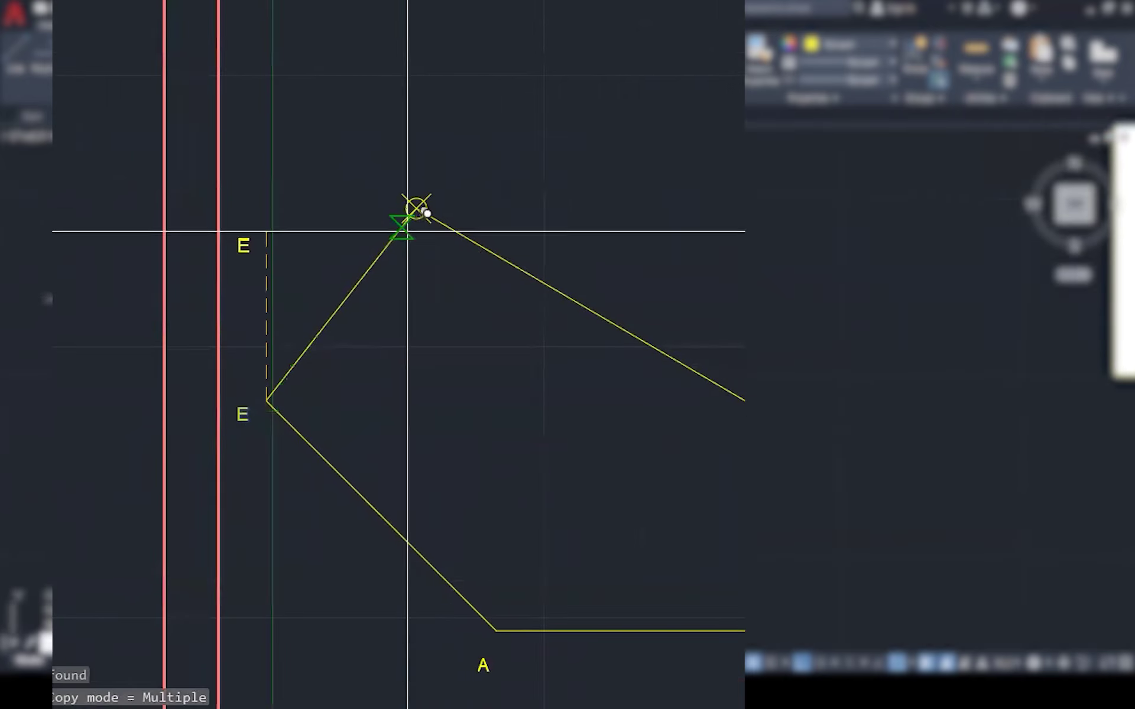
pyautogui.click(417, 208)
pyautogui.press('Escape')
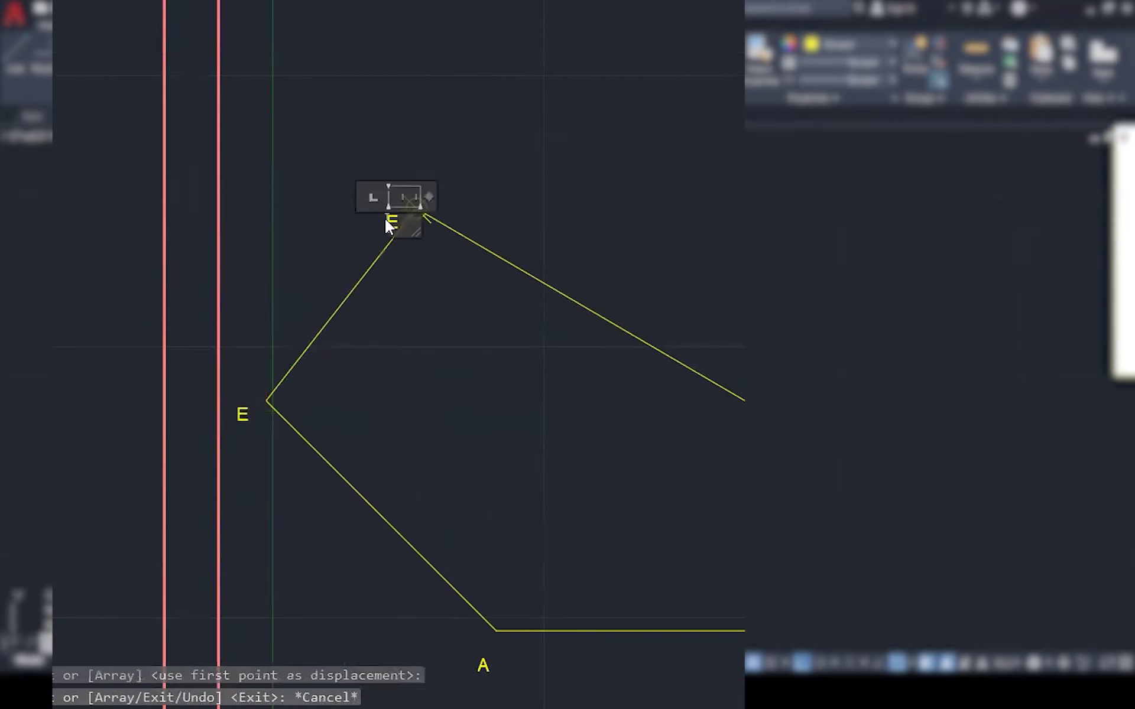
pyautogui.doubleClick(389, 225)
pyautogui.write('D')
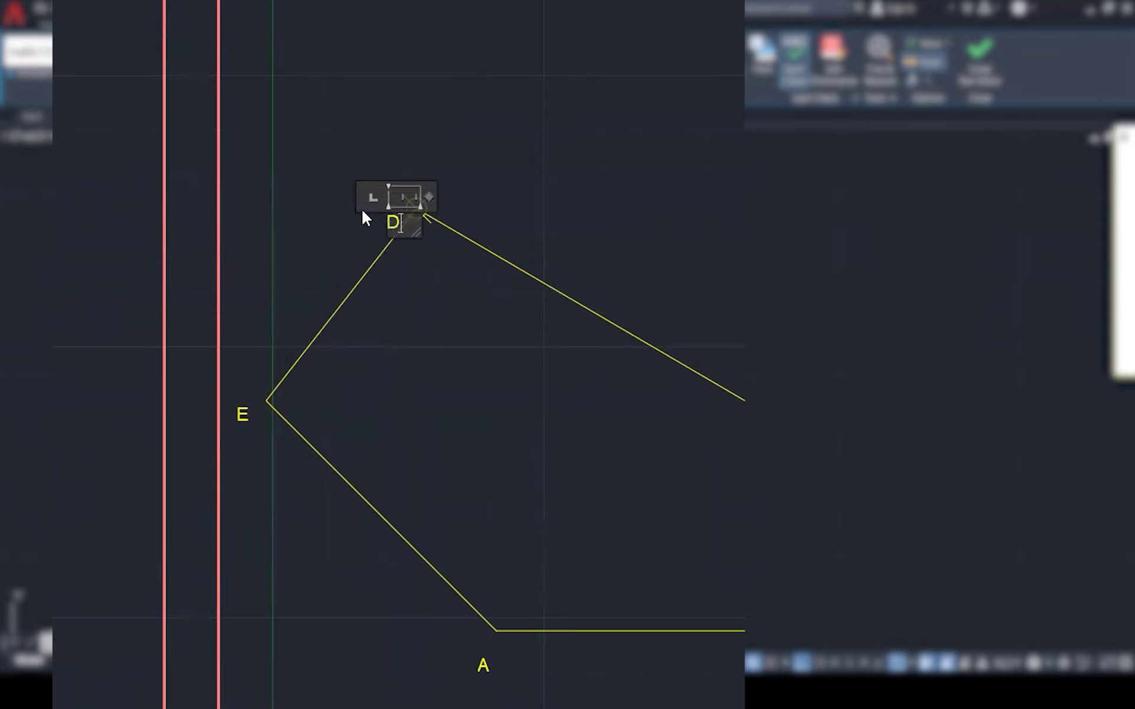
pyautogui.press('Return')
pyautogui.press('Escape')
# Move the whole labelled polygon horizontally to the right, away from the left border of the sheet.
pyautogui.scroll(-3, 643, 201)
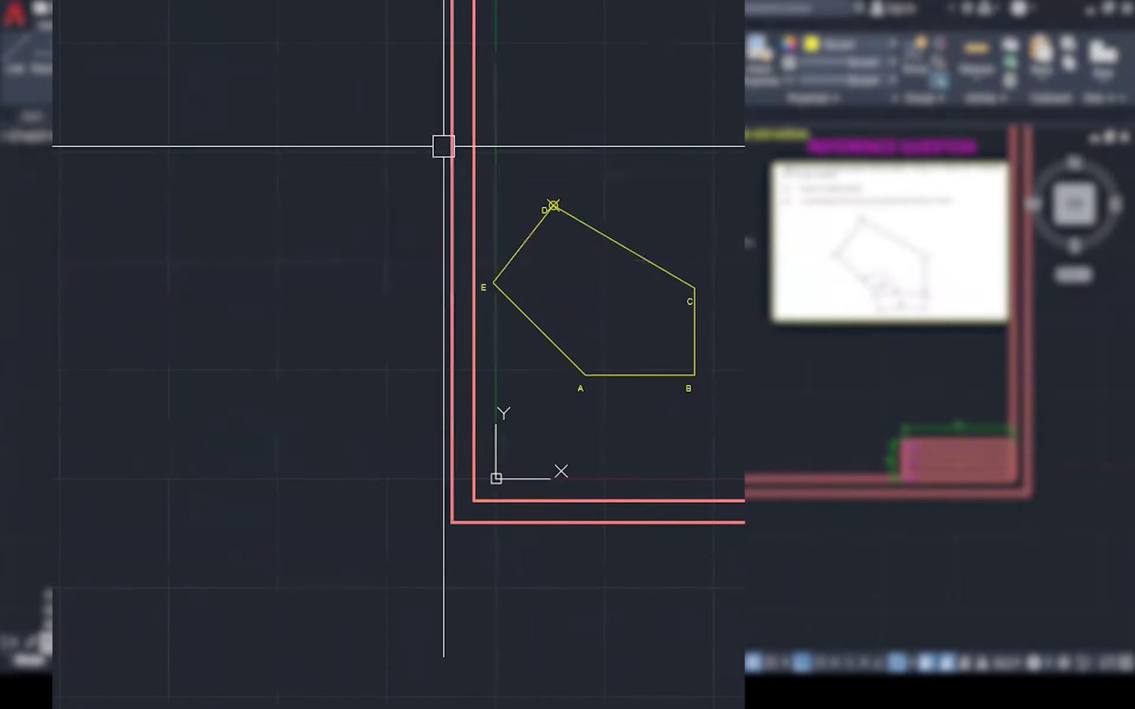
pyautogui.click(381, 140)
pyautogui.click(757, 413)
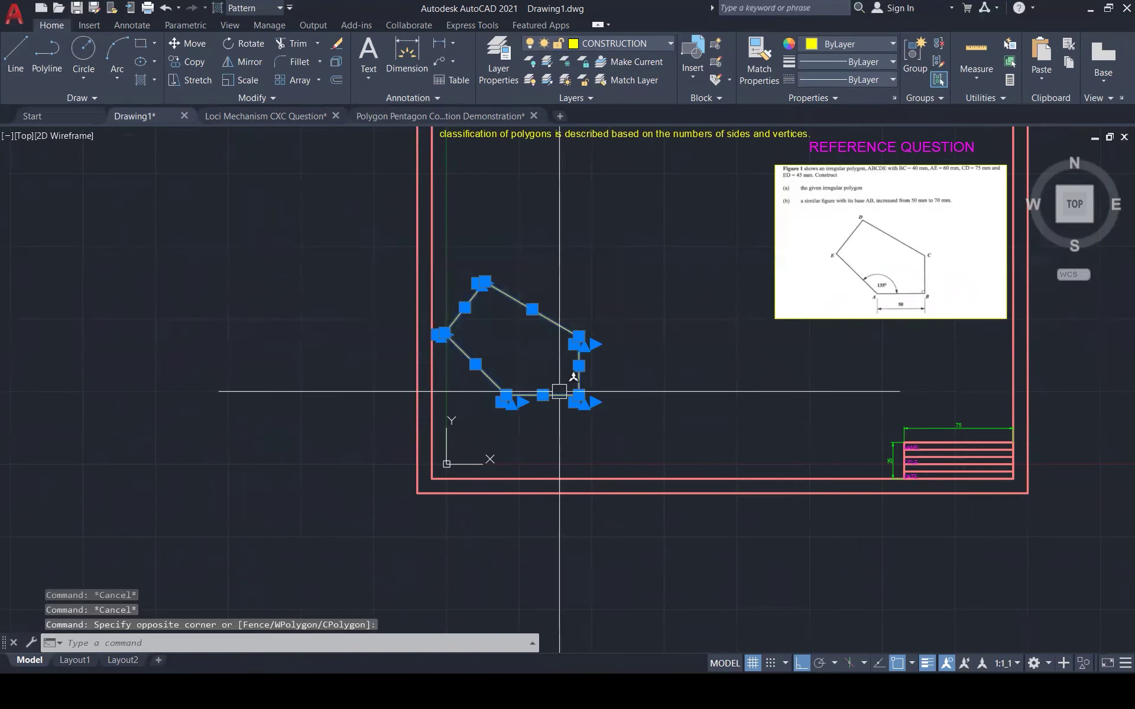
pyautogui.write('m')
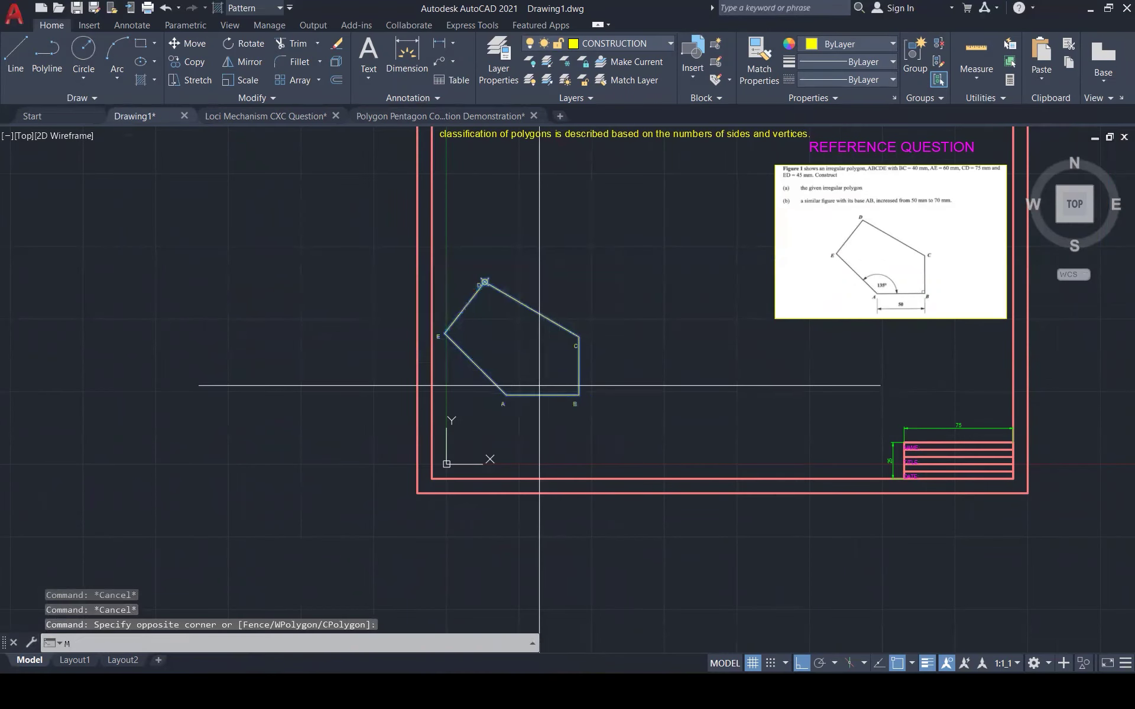
pyautogui.press('Return')
pyautogui.click(541, 394)
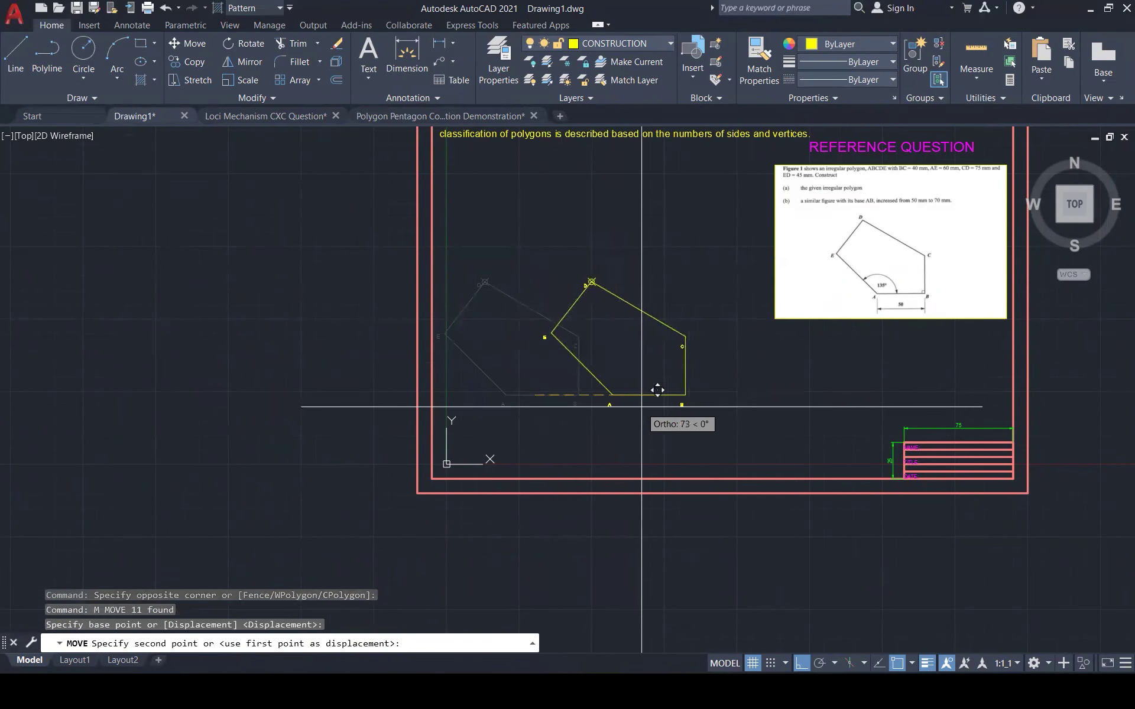
pyautogui.click(658, 407)
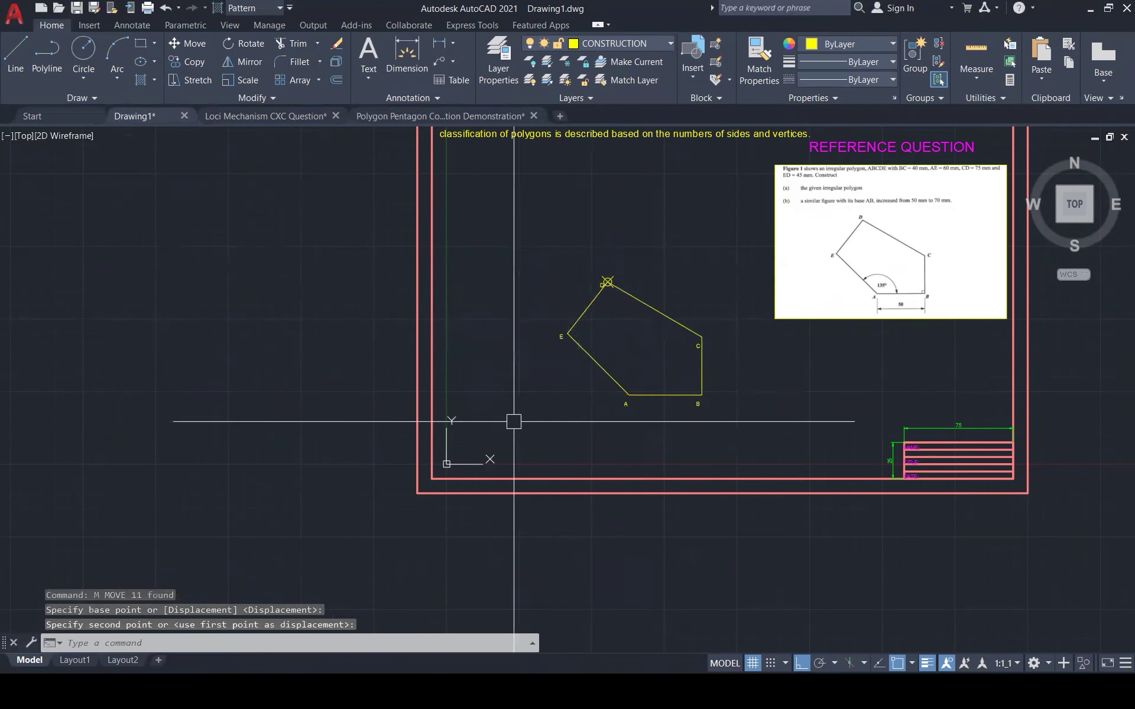
pyautogui.press('Escape')
pyautogui.press('Escape')
pyautogui.press('Escape')
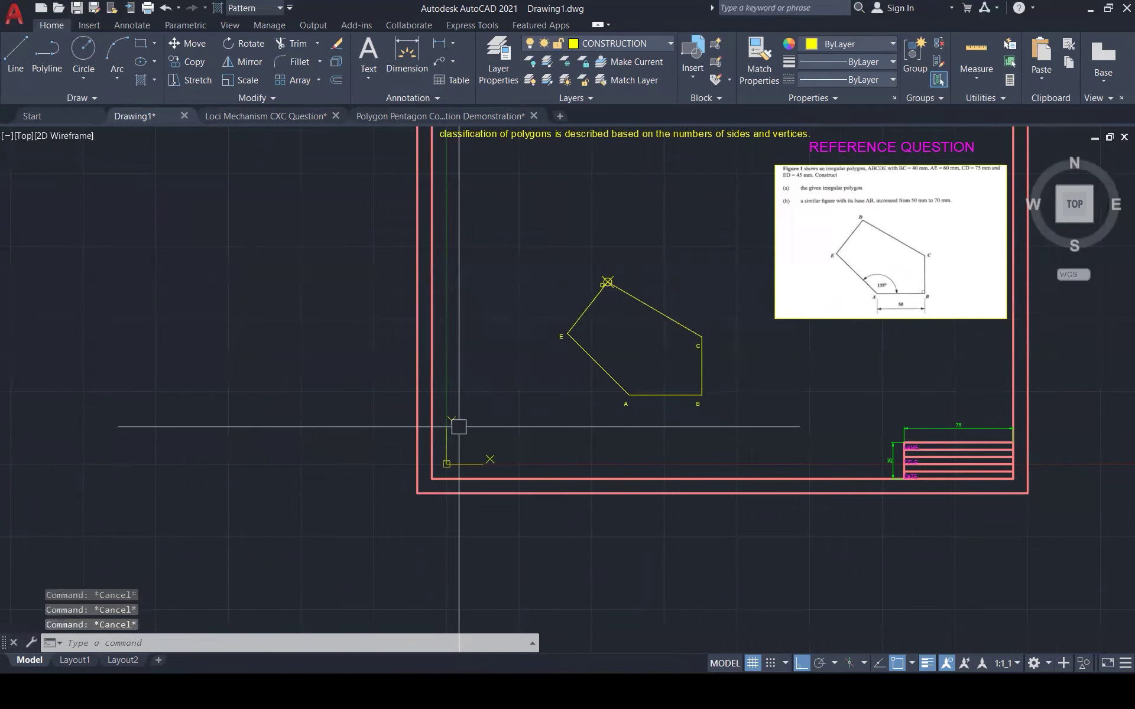
# Regenerate the drawing and delete the point marker at vertex D.
pyautogui.write('re')
pyautogui.press('Return')
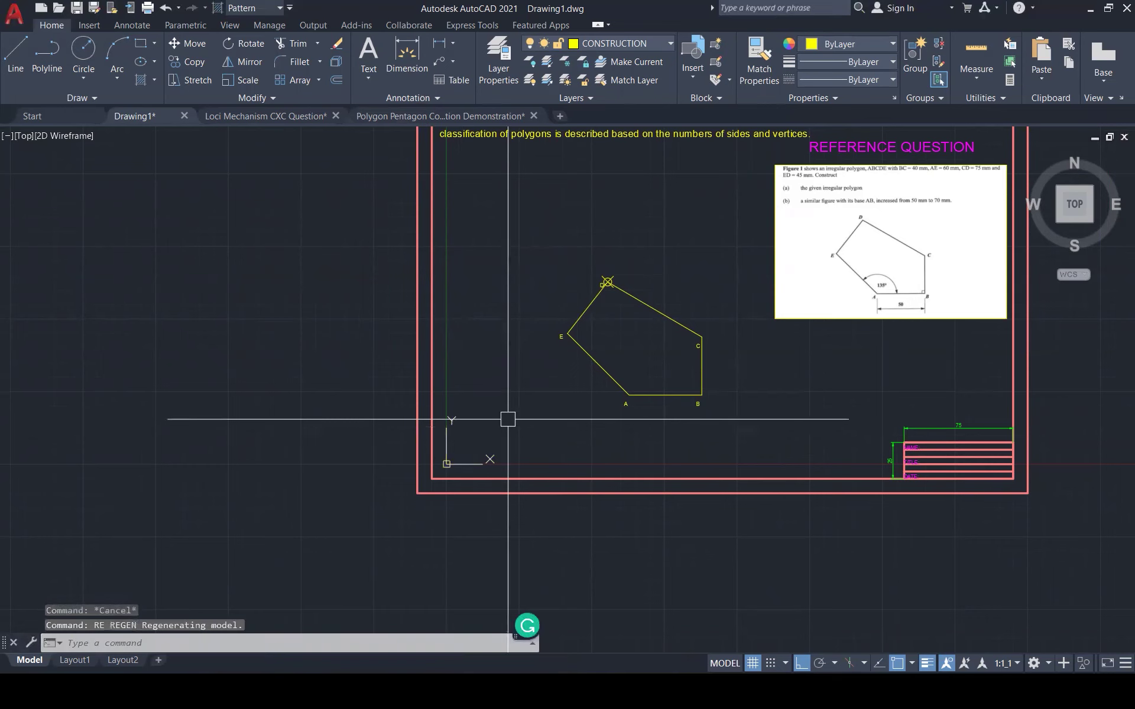
pyautogui.scroll(2, 650, 269)
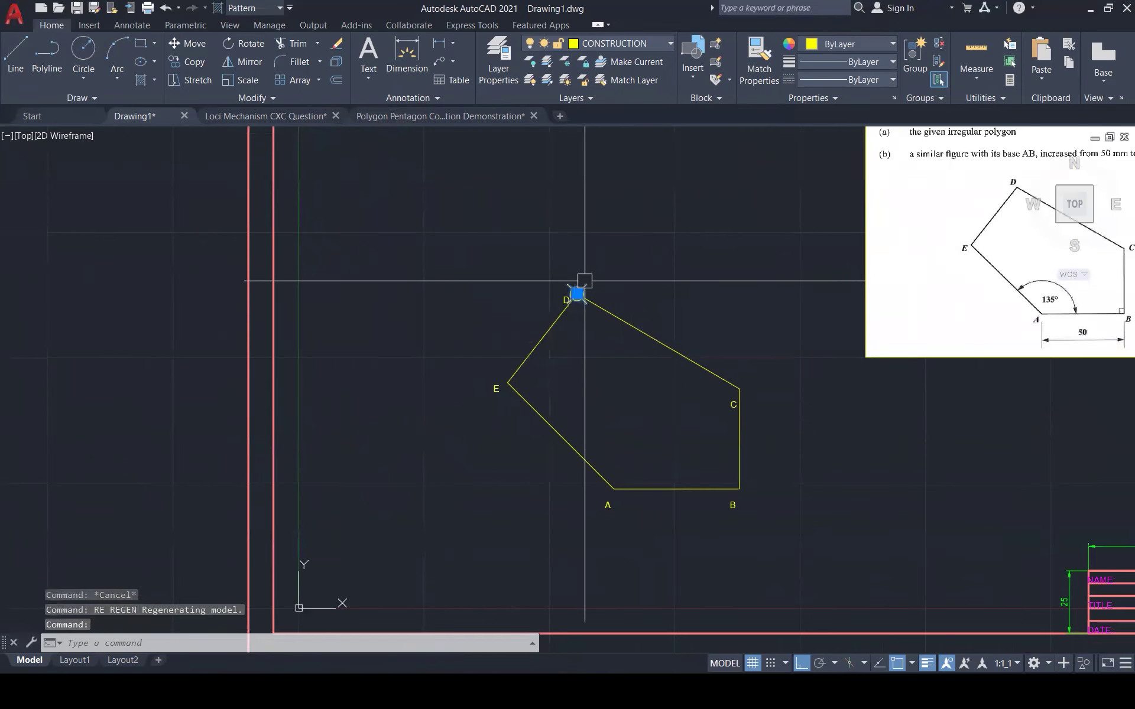
pyautogui.press('Delete')
# Put the five vertex labels A, B, C, D and E on the TEXTS layer.
pyautogui.scroll(-2, 517, 289)
pyautogui.click(530, 264)
pyautogui.click(598, 309)
pyautogui.click(456, 334)
pyautogui.click(601, 385)
pyautogui.click(467, 405)
pyautogui.click(594, 458)
pyautogui.click(654, 406)
pyautogui.click(731, 461)
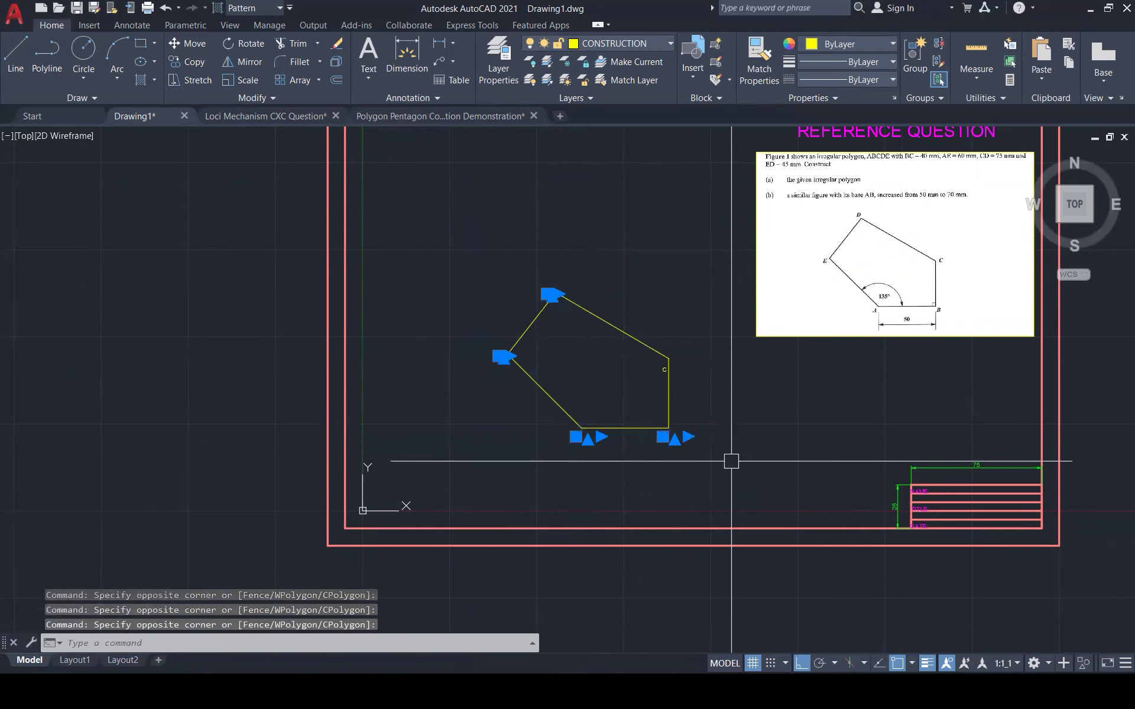
pyautogui.click(654, 311)
pyautogui.click(734, 416)
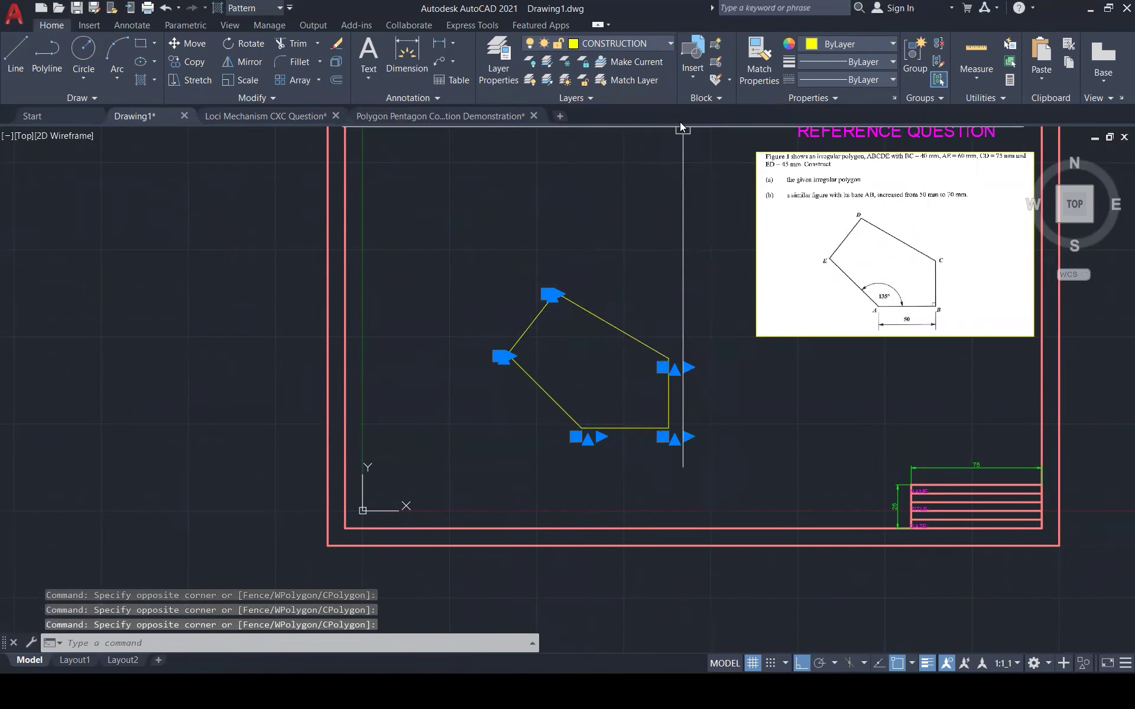
pyautogui.click(657, 43)
pyautogui.click(590, 202)
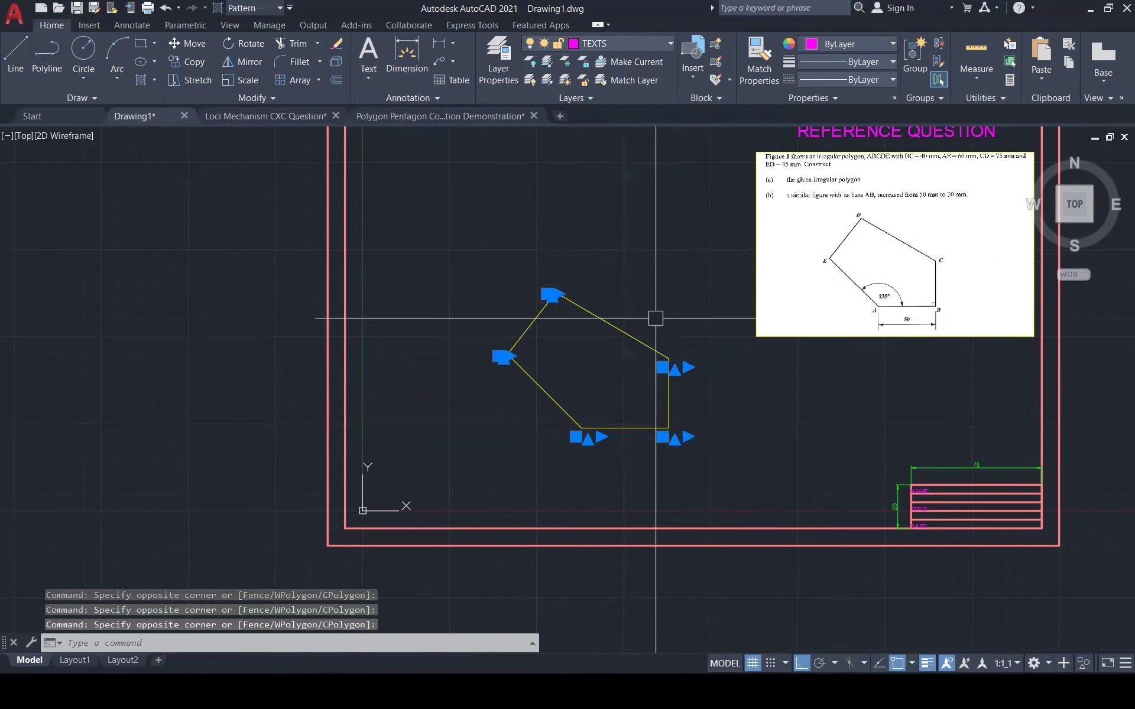
pyautogui.scroll(4, 655, 318)
pyautogui.press('Escape')
# Move the label C about 5 mm straight up, closer to its vertex.
pyautogui.click(655, 359)
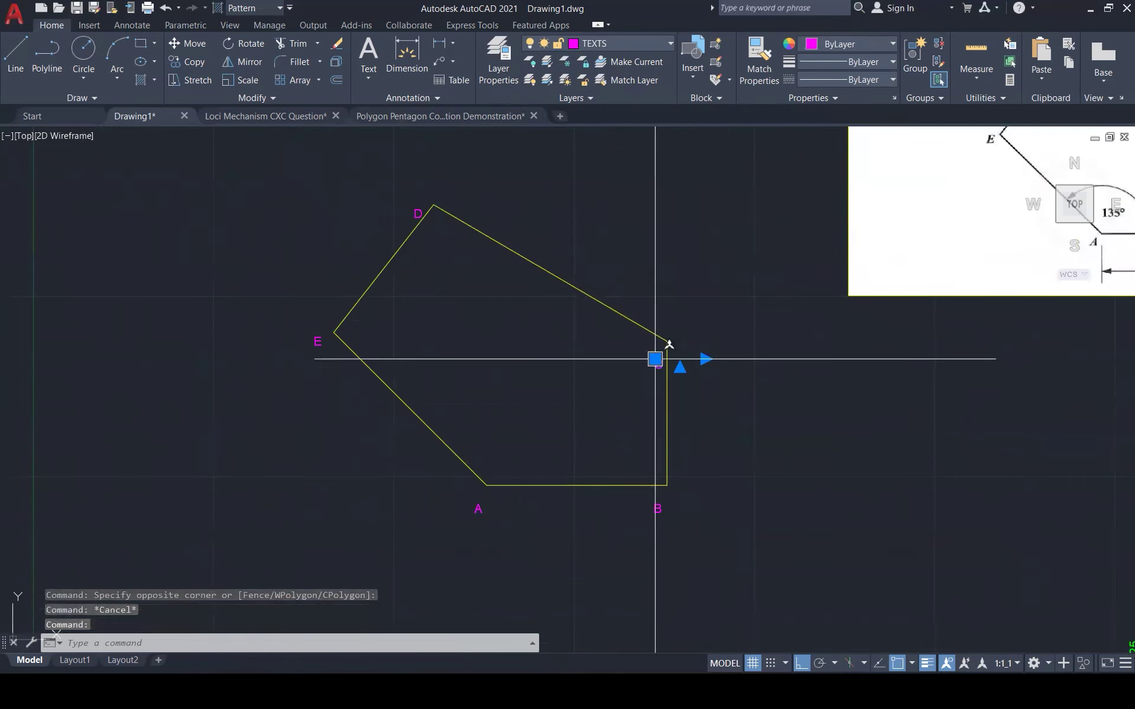
pyautogui.write('m')
pyautogui.press('Return')
pyautogui.click(690, 371)
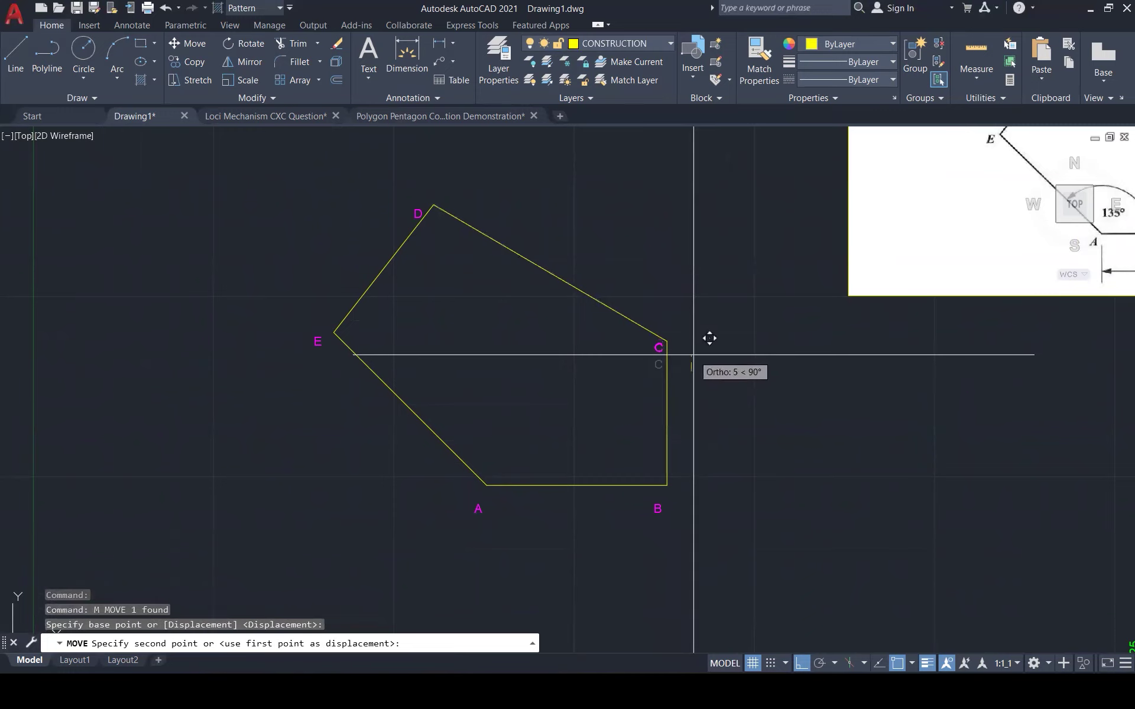
pyautogui.press('Escape')
pyautogui.press('Escape')
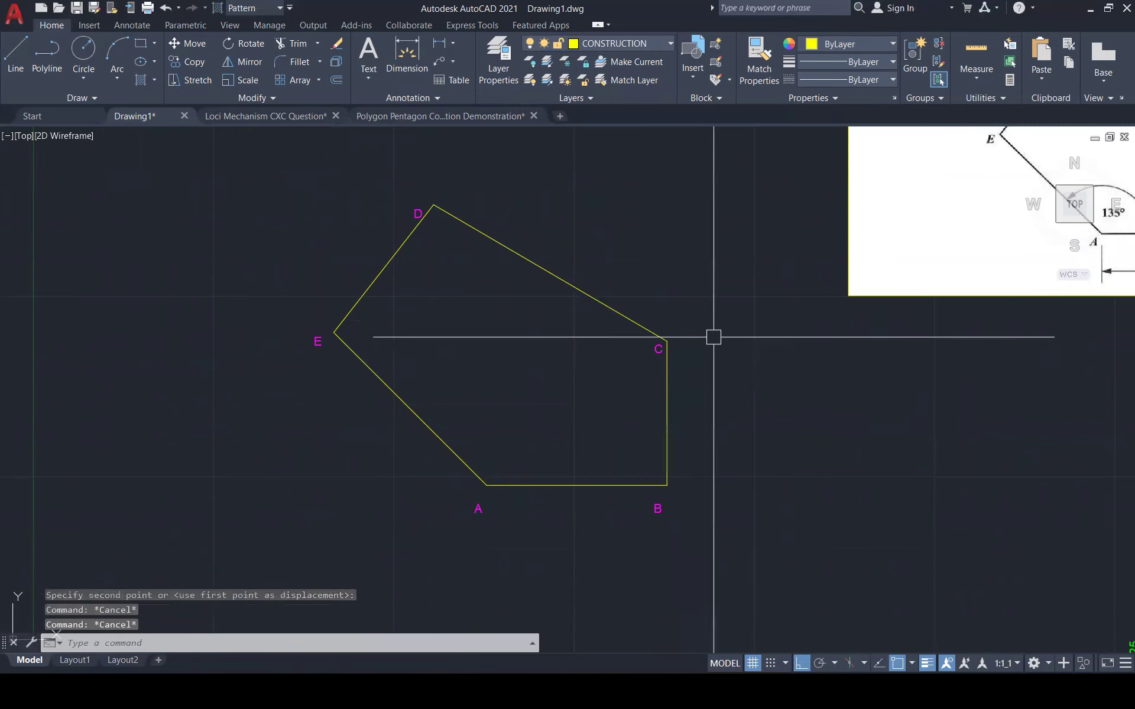
# Put all five sides of the polygon on the layer with the thick red outline used for the sheet border.
pyautogui.click(578, 291)
pyautogui.click(375, 278)
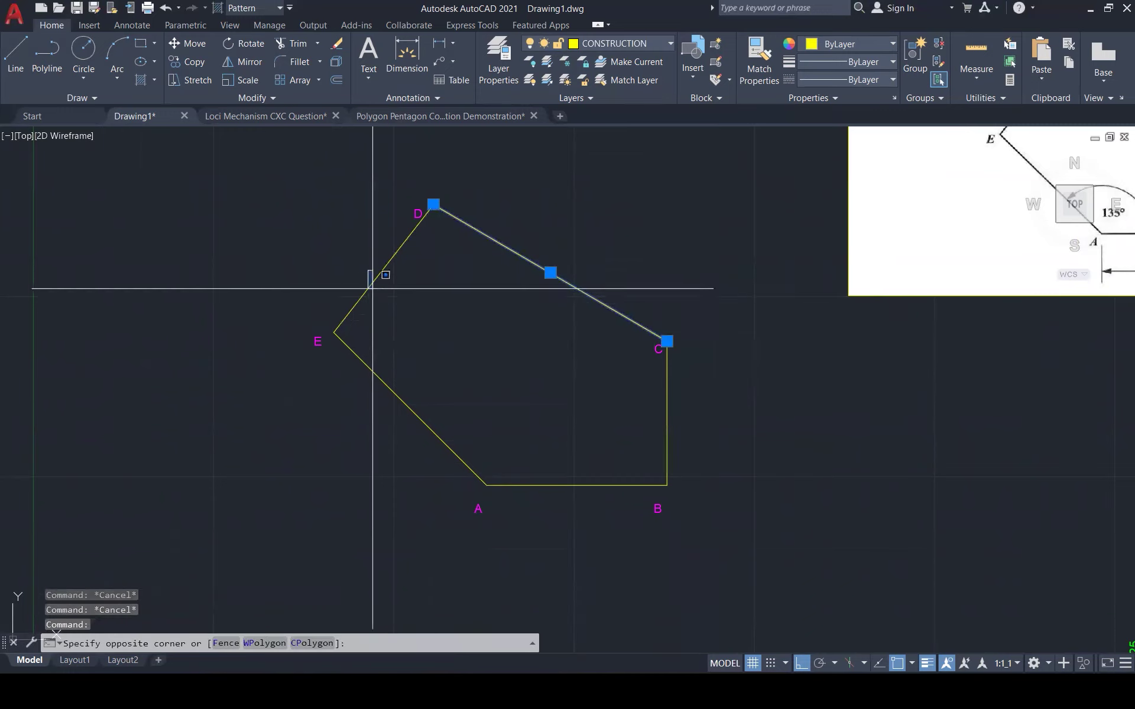
pyautogui.click(369, 331)
pyautogui.click(452, 450)
pyautogui.click(536, 485)
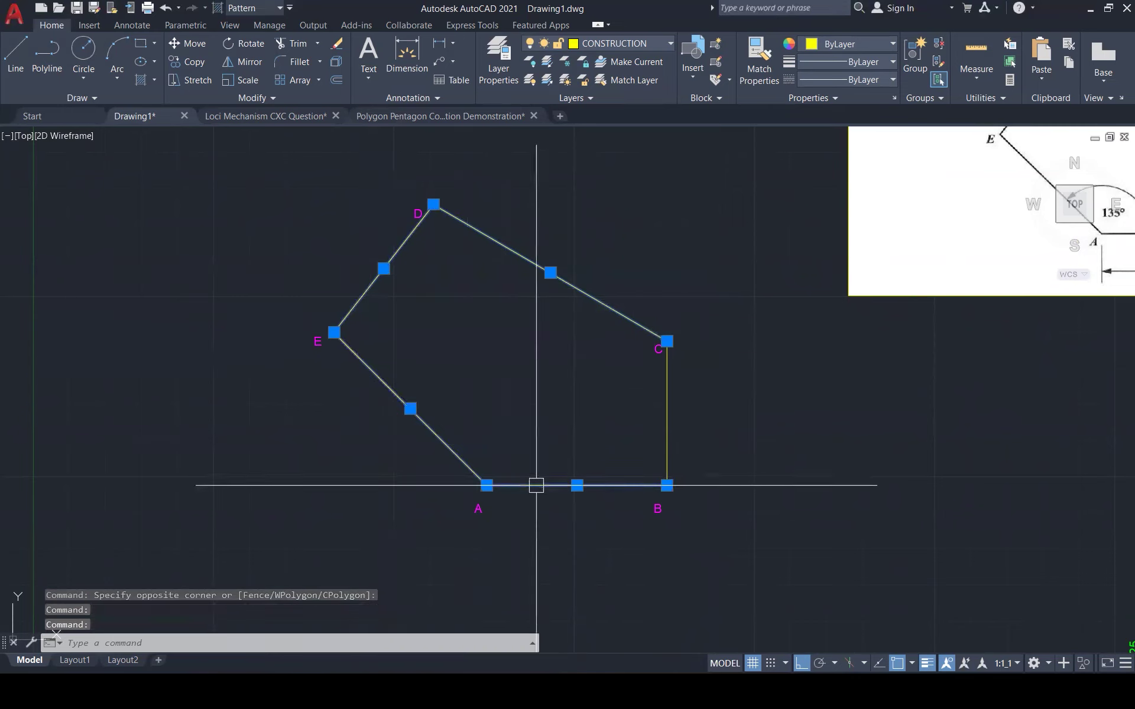
pyautogui.click(667, 435)
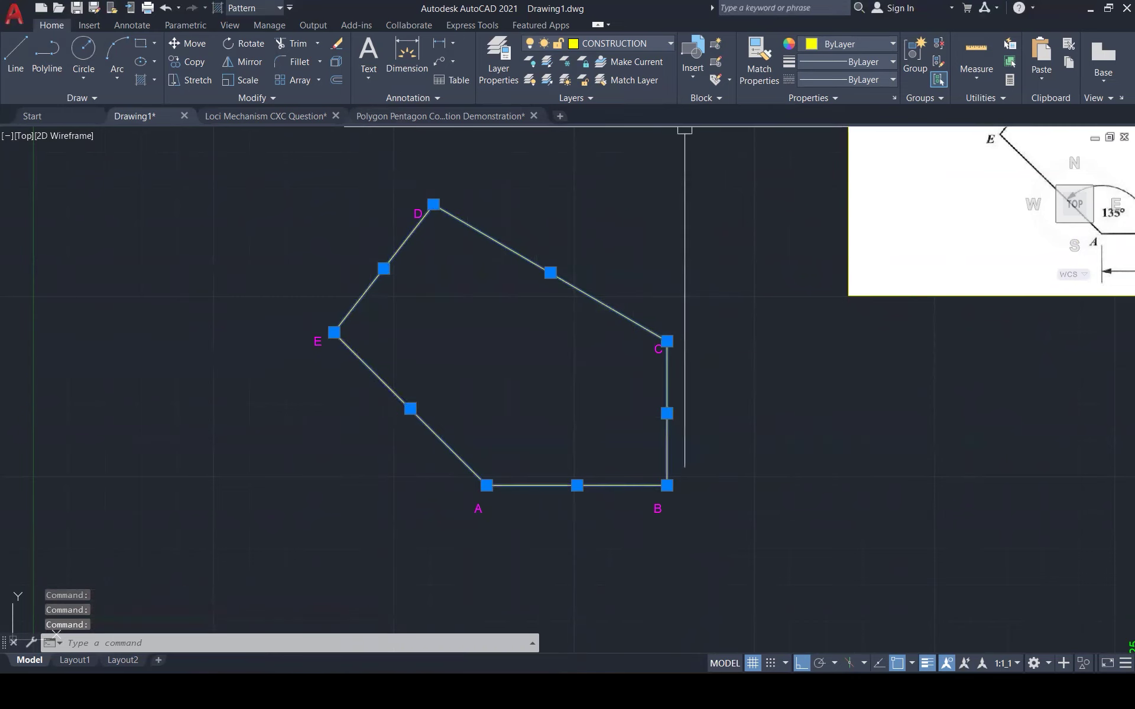
pyautogui.click(658, 44)
pyautogui.click(603, 187)
pyautogui.press('Escape')
pyautogui.press('Escape')
pyautogui.press('Escape')
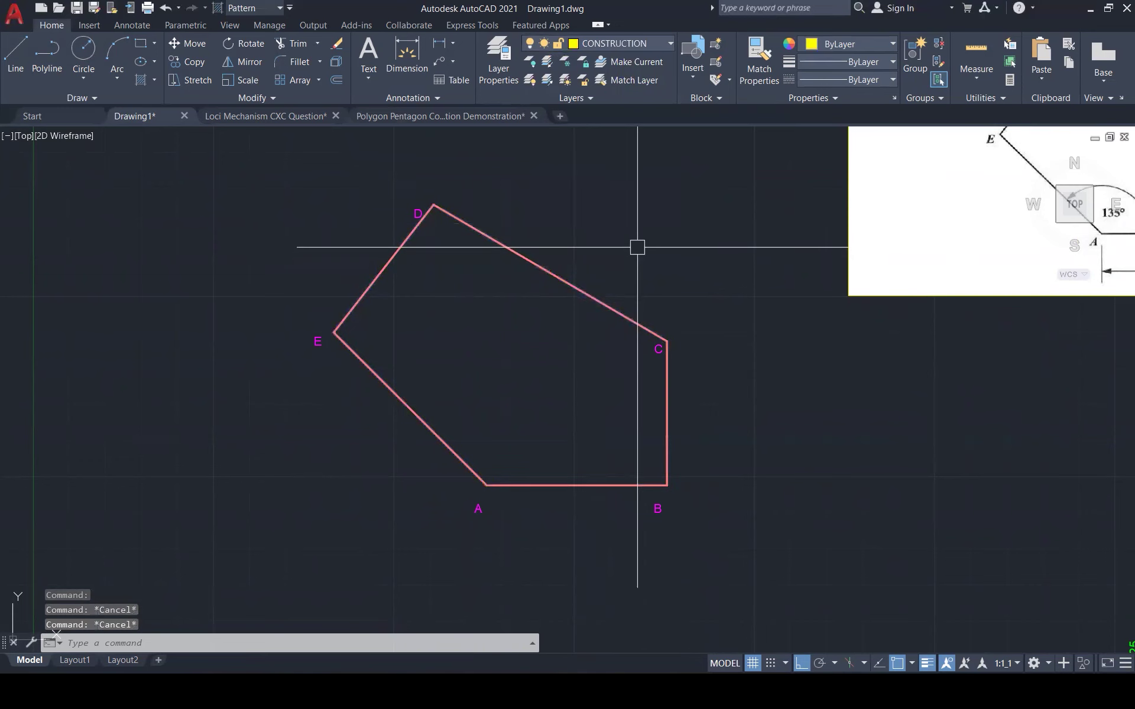
# With Ortho off, draw a construction line from A along the extension of side EA, about 76 mm long at 315°.
pyautogui.scroll(-3, 379, 284)
pyautogui.moveTo(375, 286)
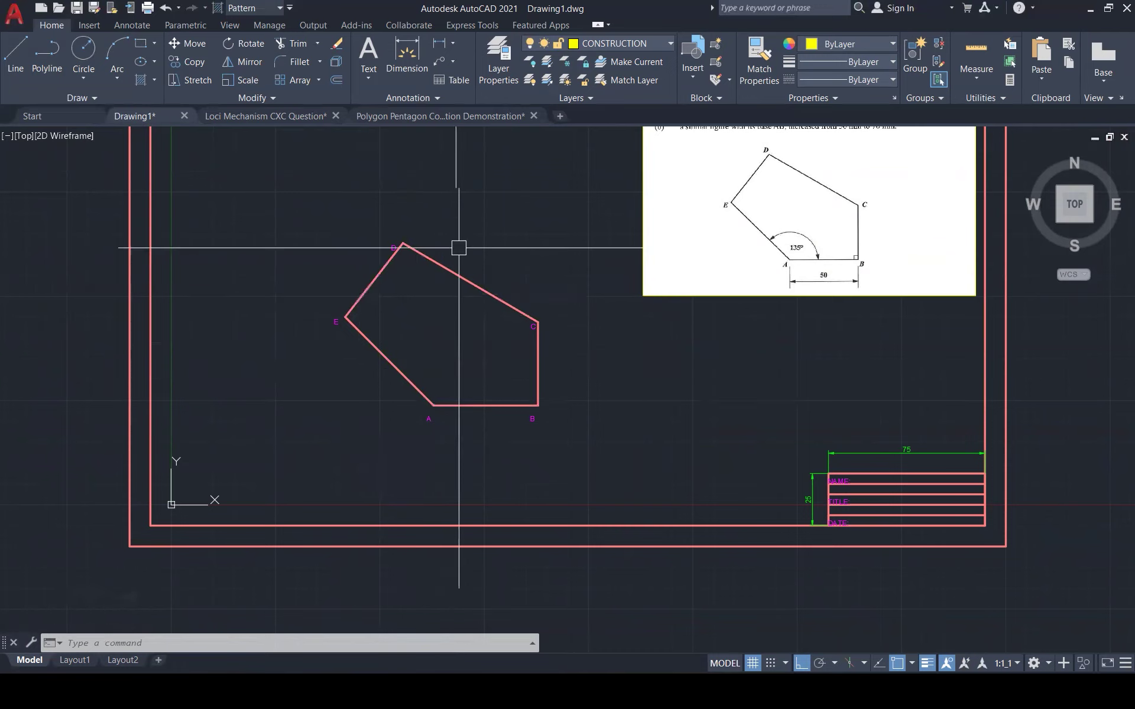
pyautogui.write('l')
pyautogui.press('Return')
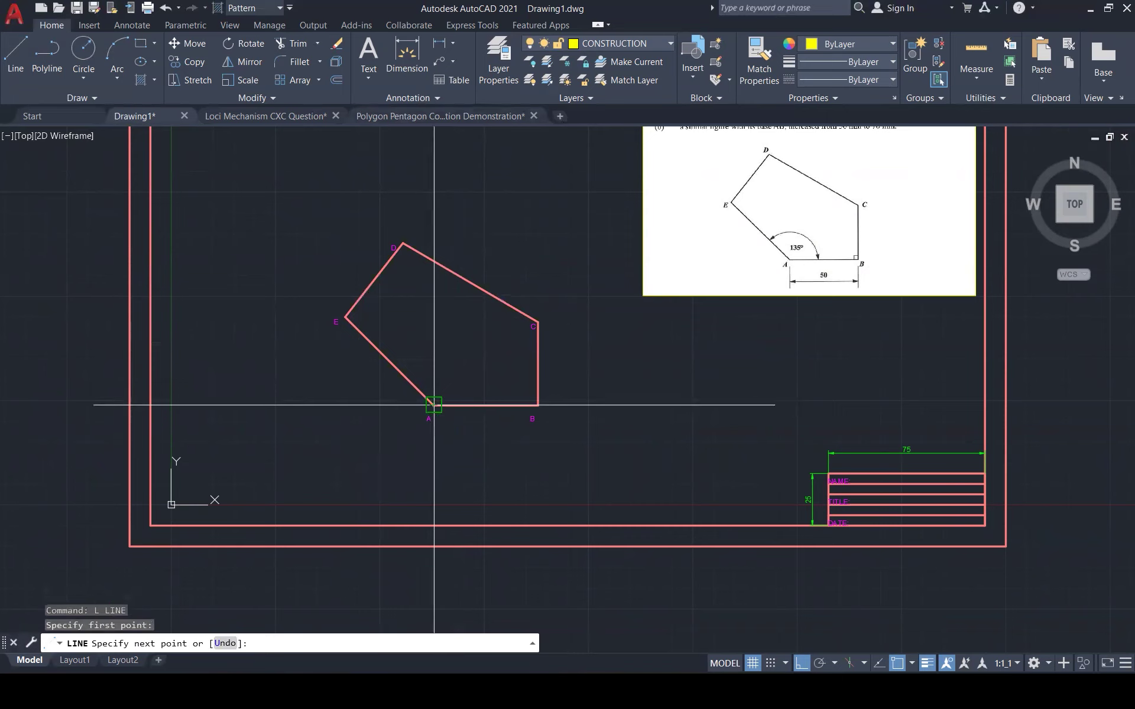
pyautogui.press('F8')
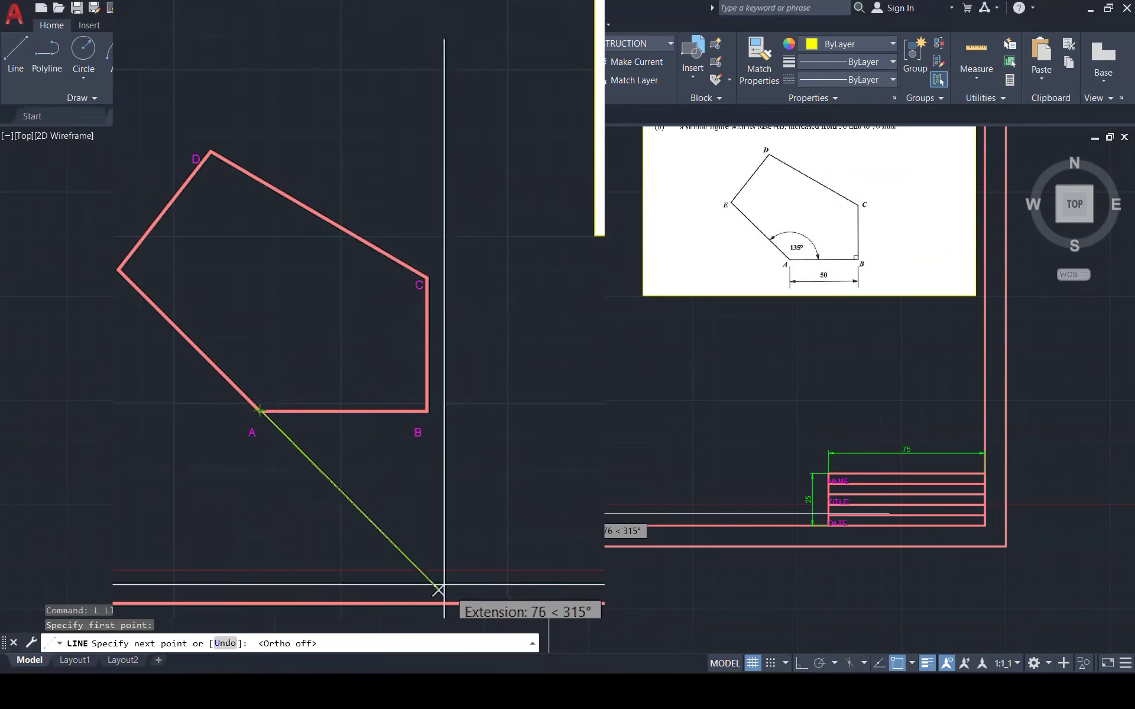
pyautogui.click(438, 589)
pyautogui.press('Escape')
pyautogui.press('Escape')
pyautogui.press('Escape')
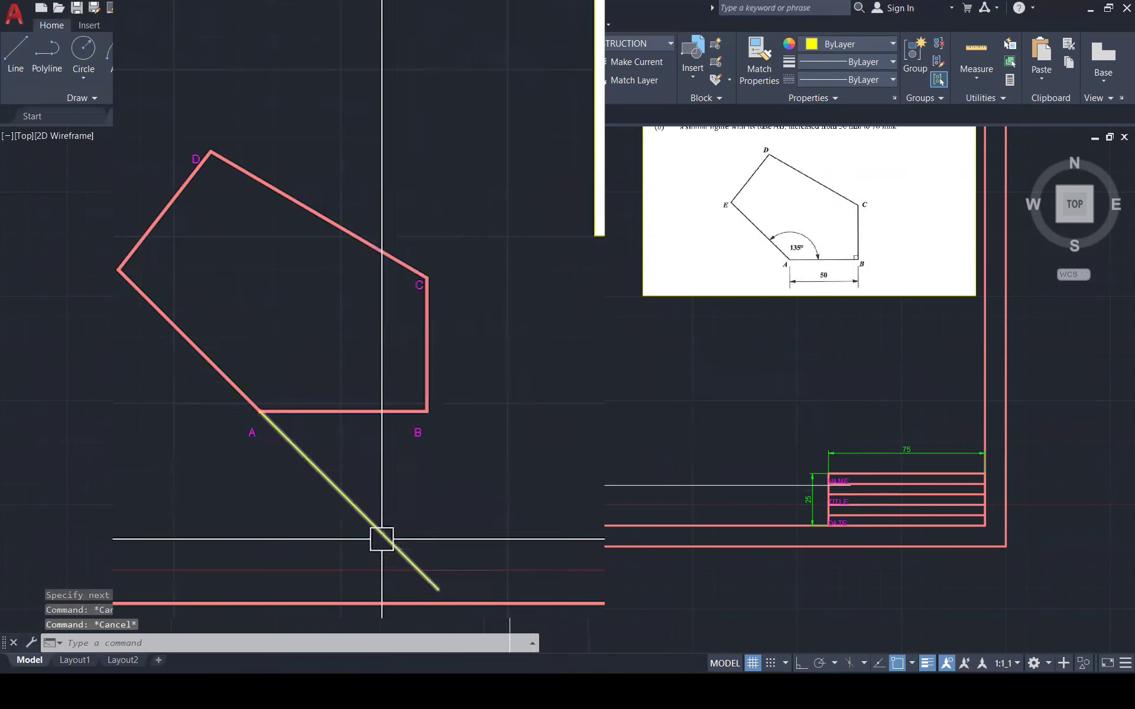
# Divide the slanted construction line below A into 7 equal segments.
pyautogui.write('DIV')
pyautogui.press('Return')
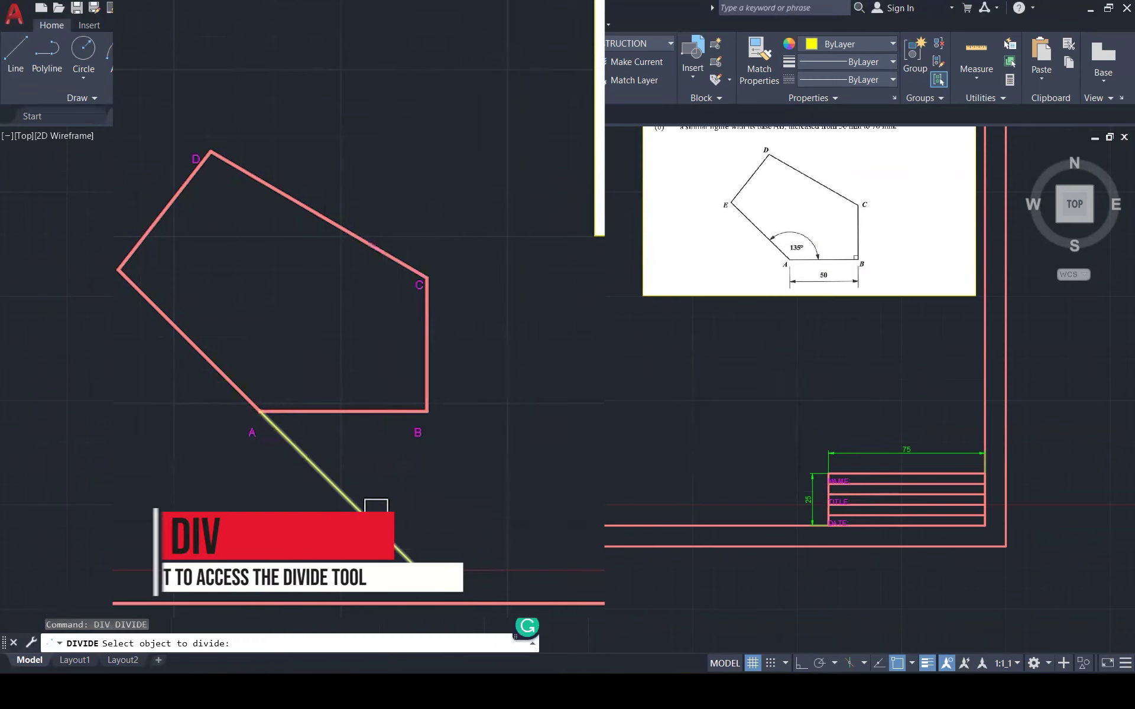
pyautogui.click(361, 504)
pyautogui.write('7')
pyautogui.press('Return')
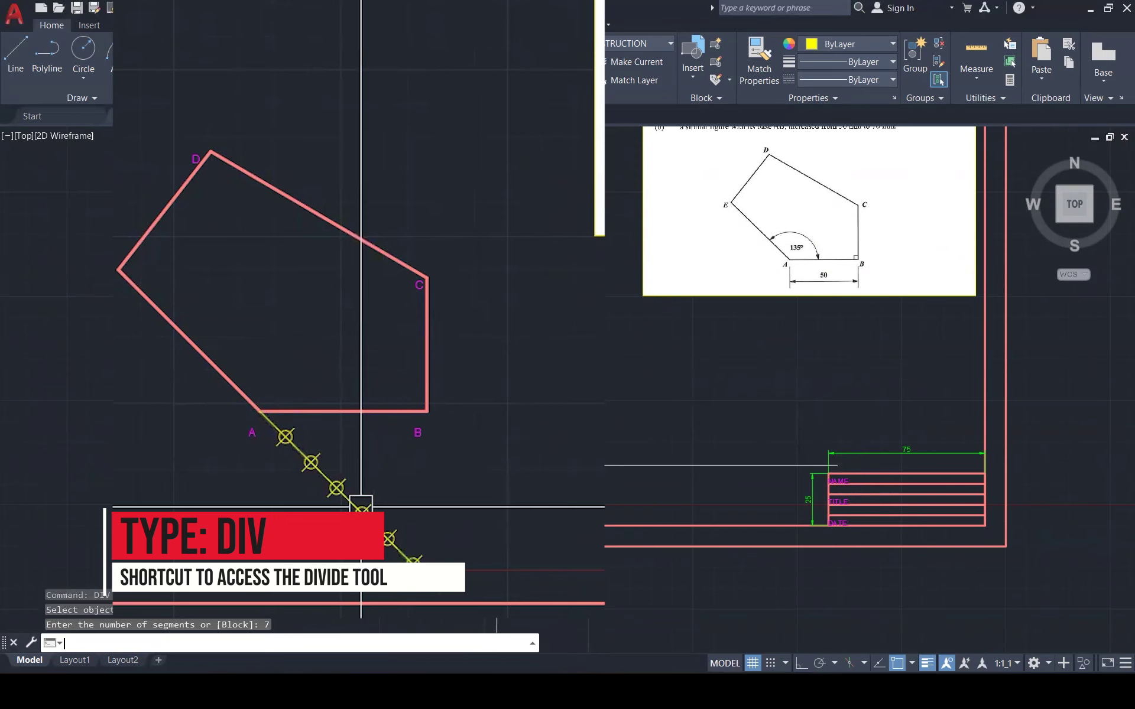
# Add the multiline text label 5 beside the fifth division point from A, just below the slanted line.
pyautogui.scroll(2, 476, 505)
pyautogui.scroll(1, 329, 565)
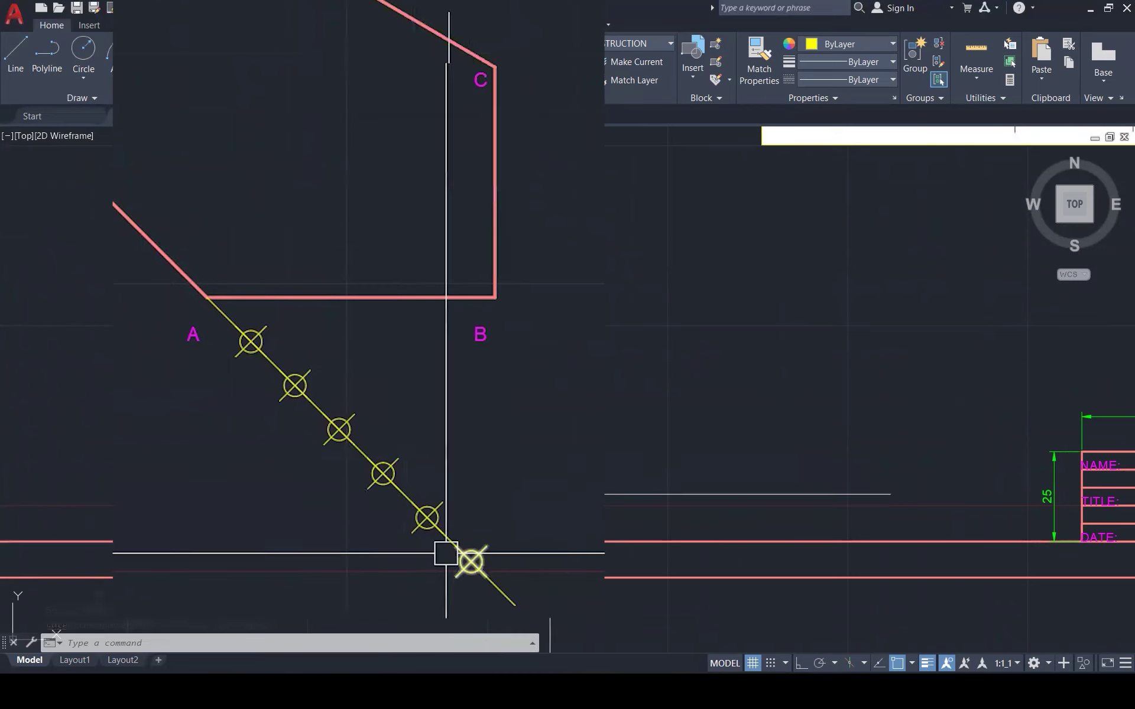
pyautogui.press('Escape')
pyautogui.press('Escape')
pyautogui.write('mt')
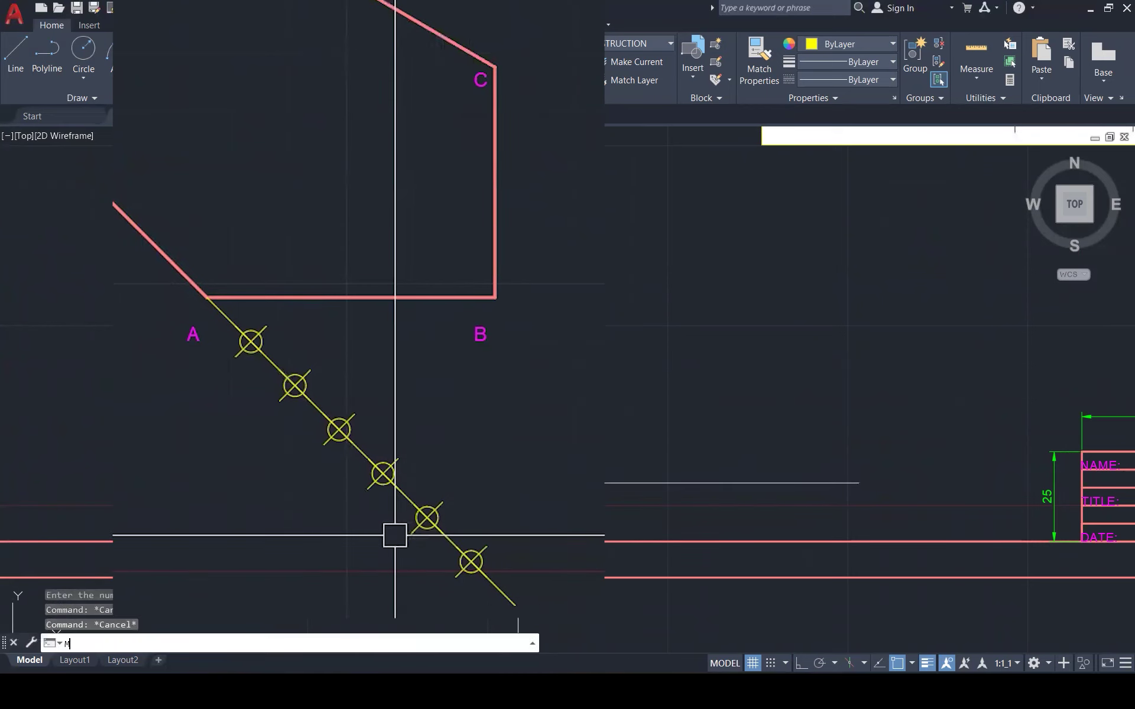
pyautogui.press('Return')
pyautogui.scroll(3, 395, 535)
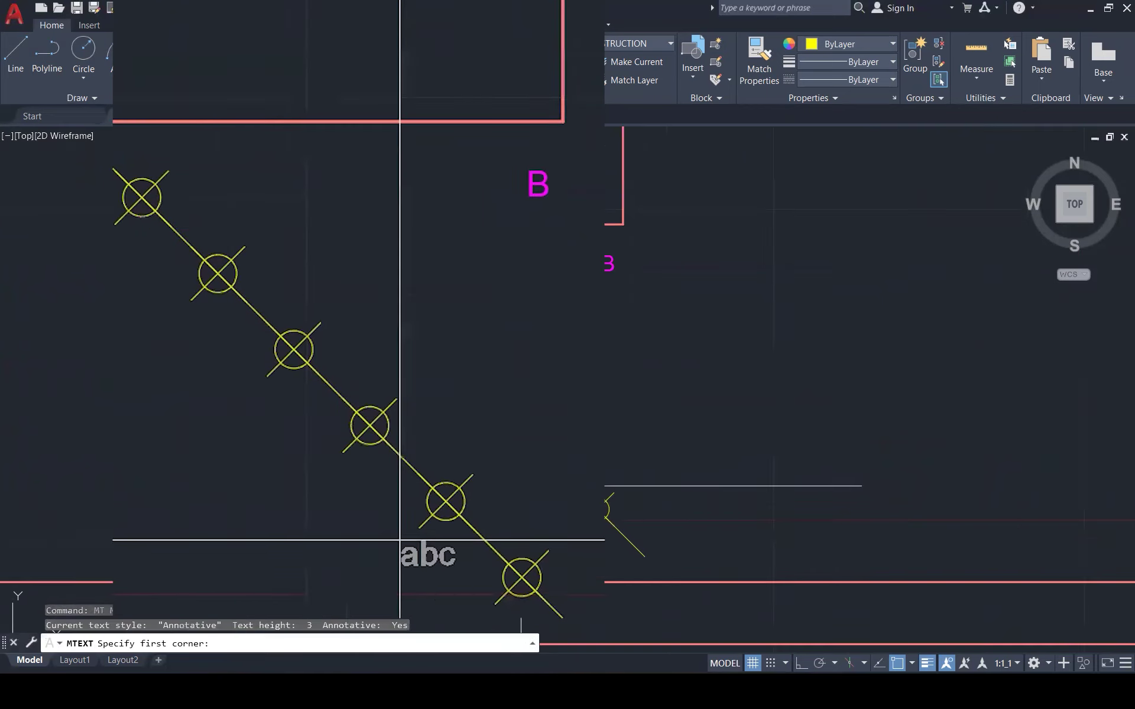
pyautogui.click(445, 563)
pyautogui.write('5')
pyautogui.click(544, 431)
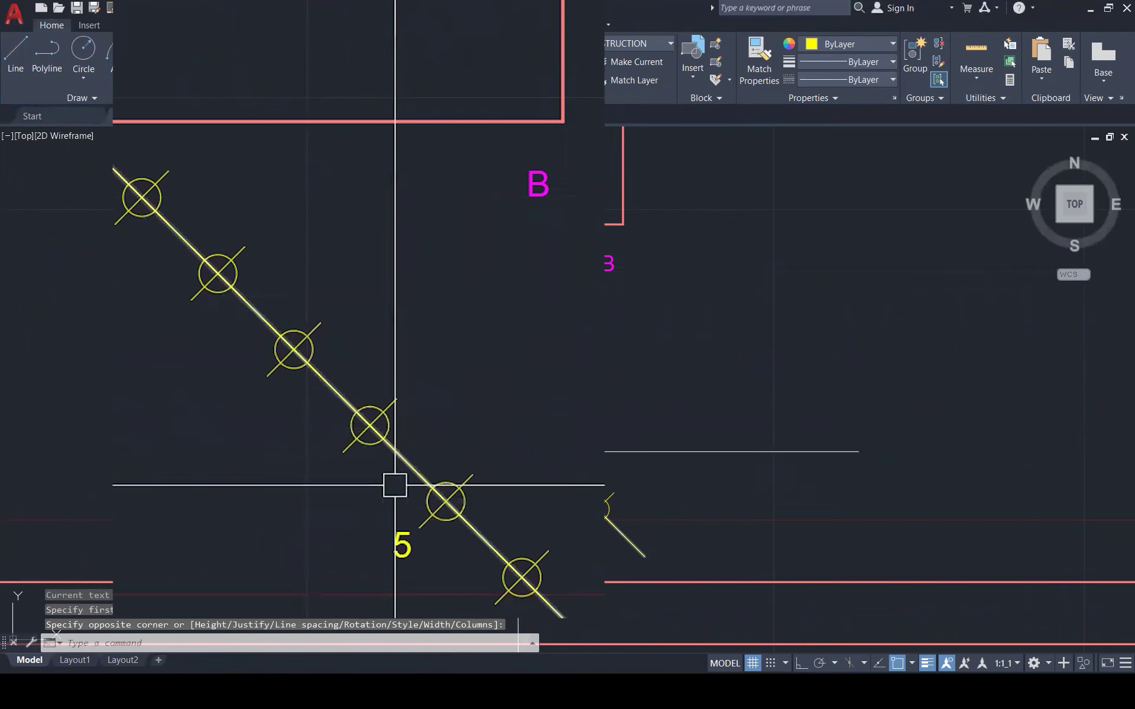
# Copy the label 5 from its division point to the lower end of the slanted line and change the copy to 7.
pyautogui.click(396, 547)
pyautogui.write('co')
pyautogui.press('Return')
pyautogui.click(445, 502)
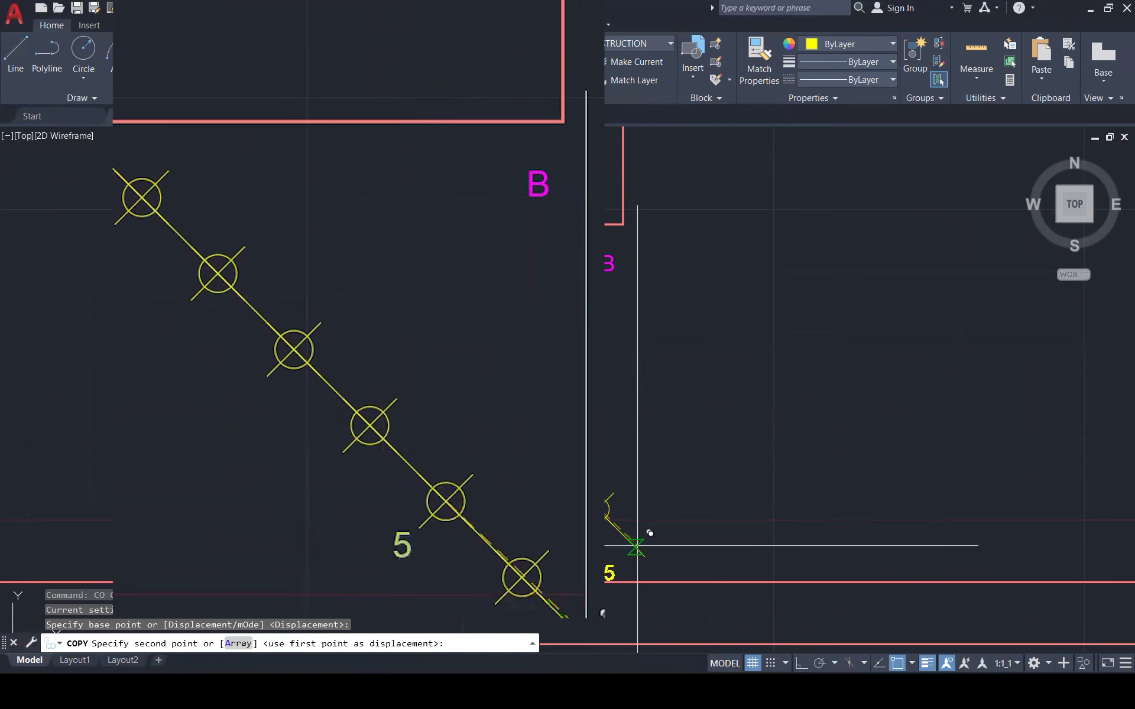
pyautogui.click(639, 550)
pyautogui.press('Escape')
pyautogui.doubleClick(620, 582)
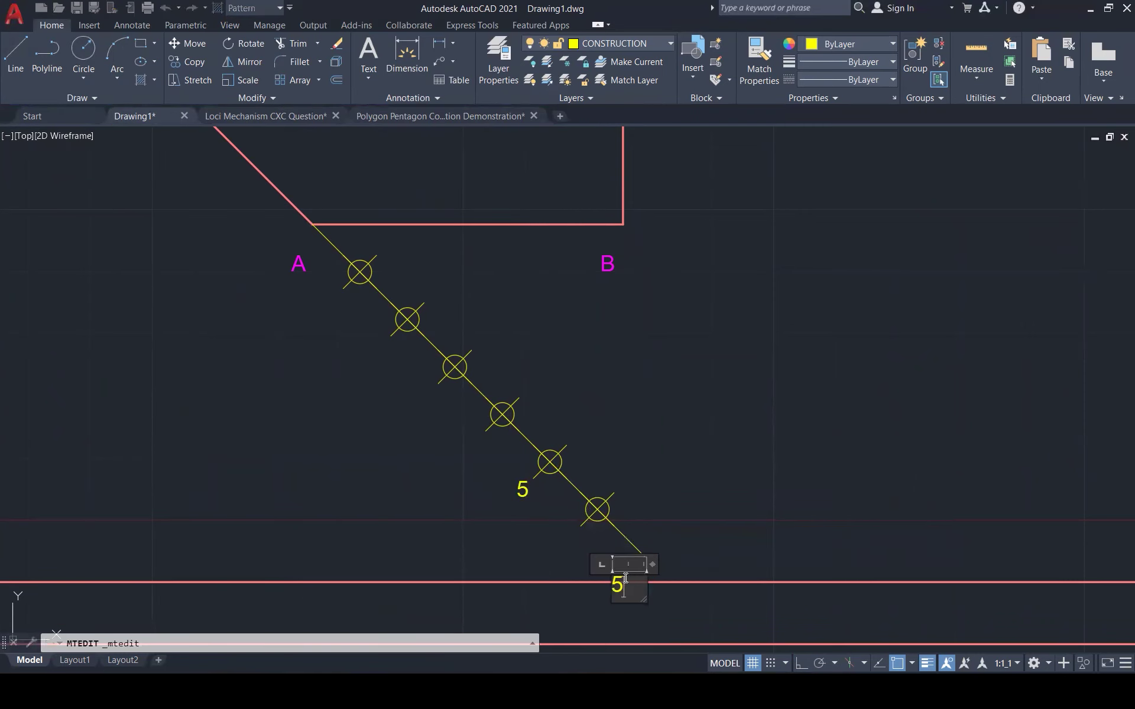
pyautogui.click(703, 459)
pyautogui.scroll(-4, 662, 390)
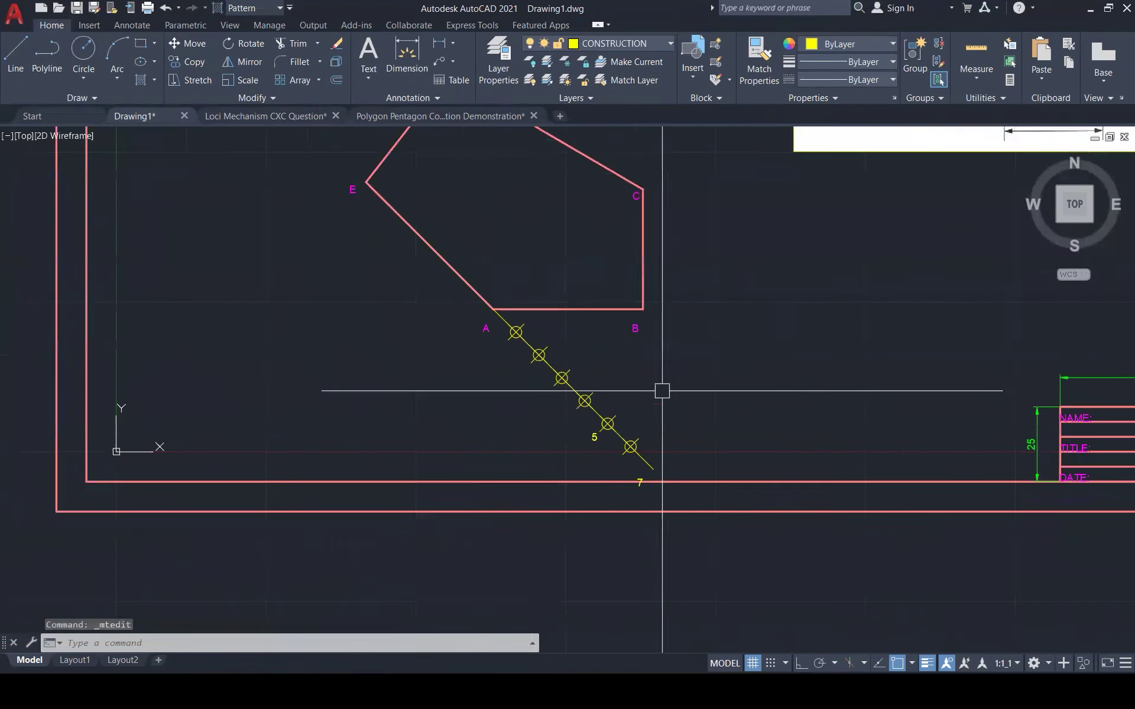
# Move the polygon, its labels and the divided slanted line from point D to a spot slightly up and left, nearer the sheet's left border.
pyautogui.scroll(-2, 459, 241)
pyautogui.click(436, 208)
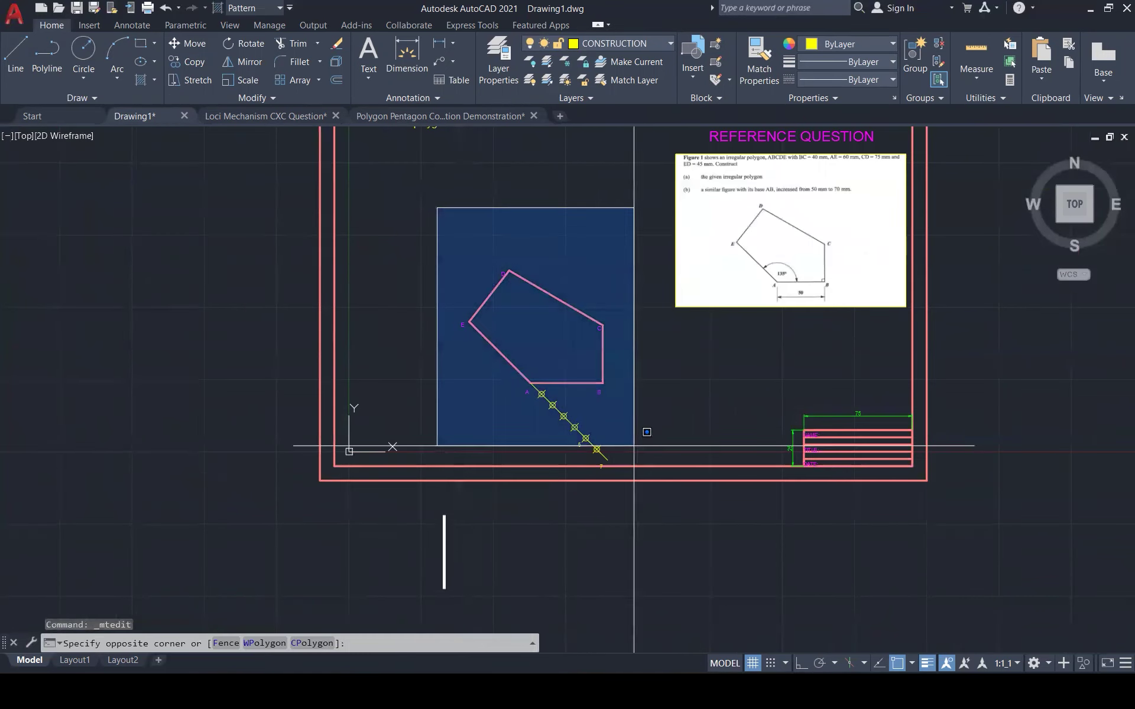
pyautogui.click(659, 562)
pyautogui.write('M')
pyautogui.press('Return')
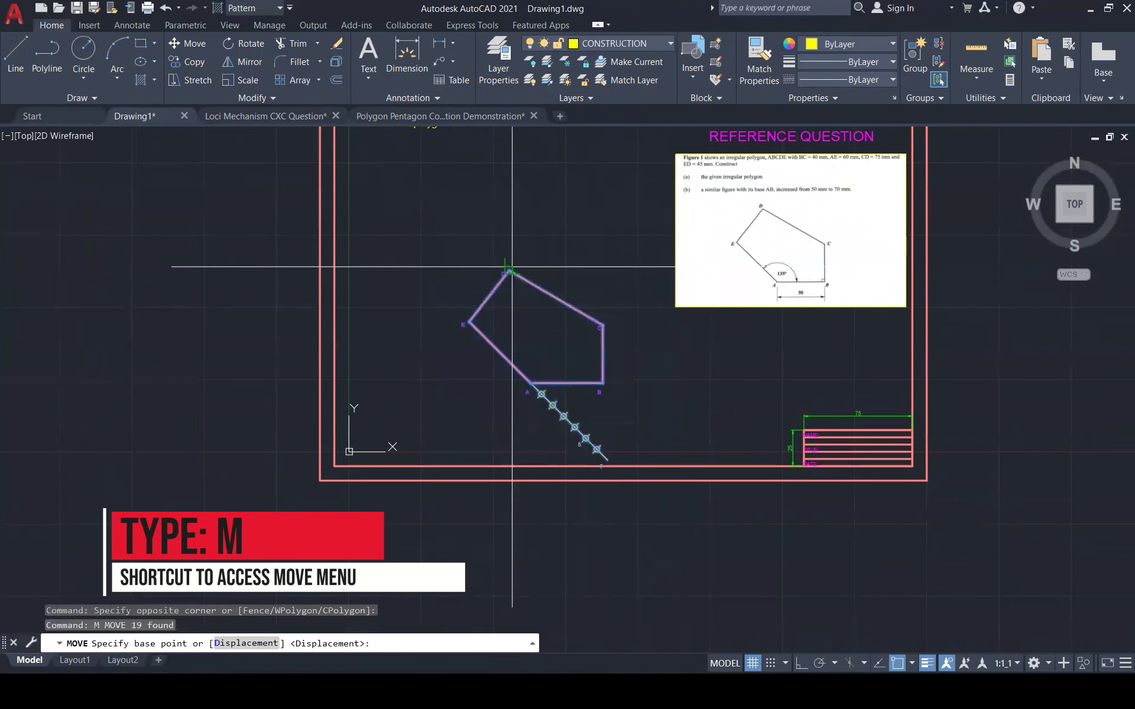
pyautogui.click(506, 271)
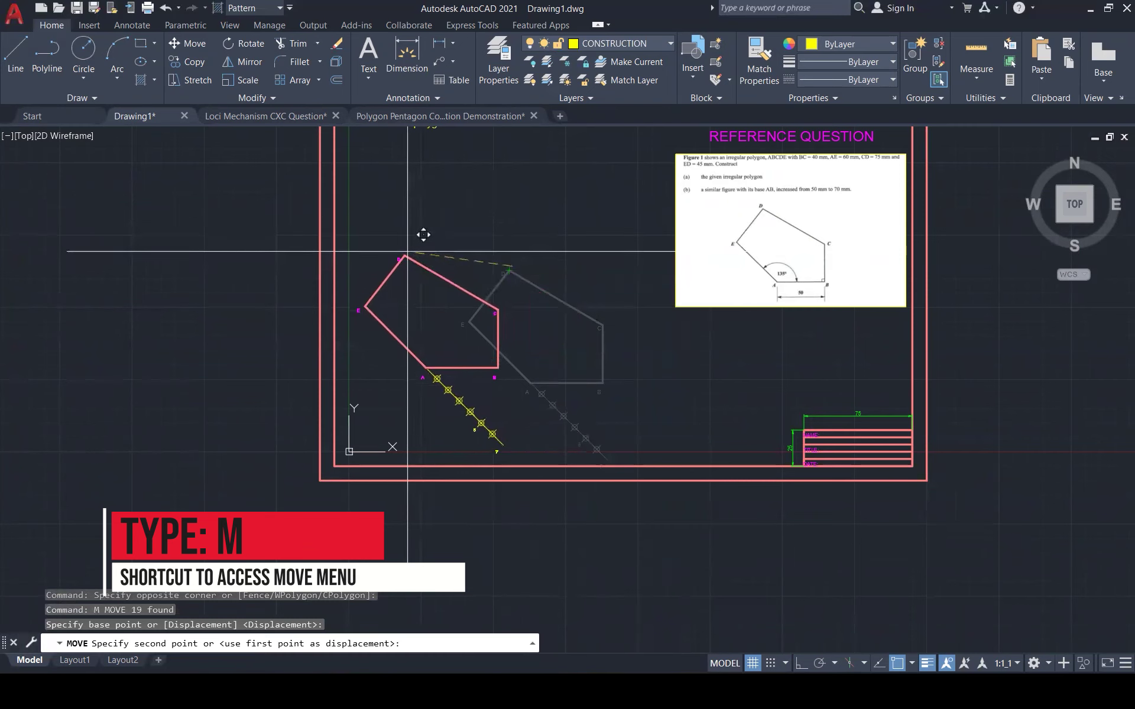
pyautogui.click(415, 249)
pyautogui.scroll(3, 359, 281)
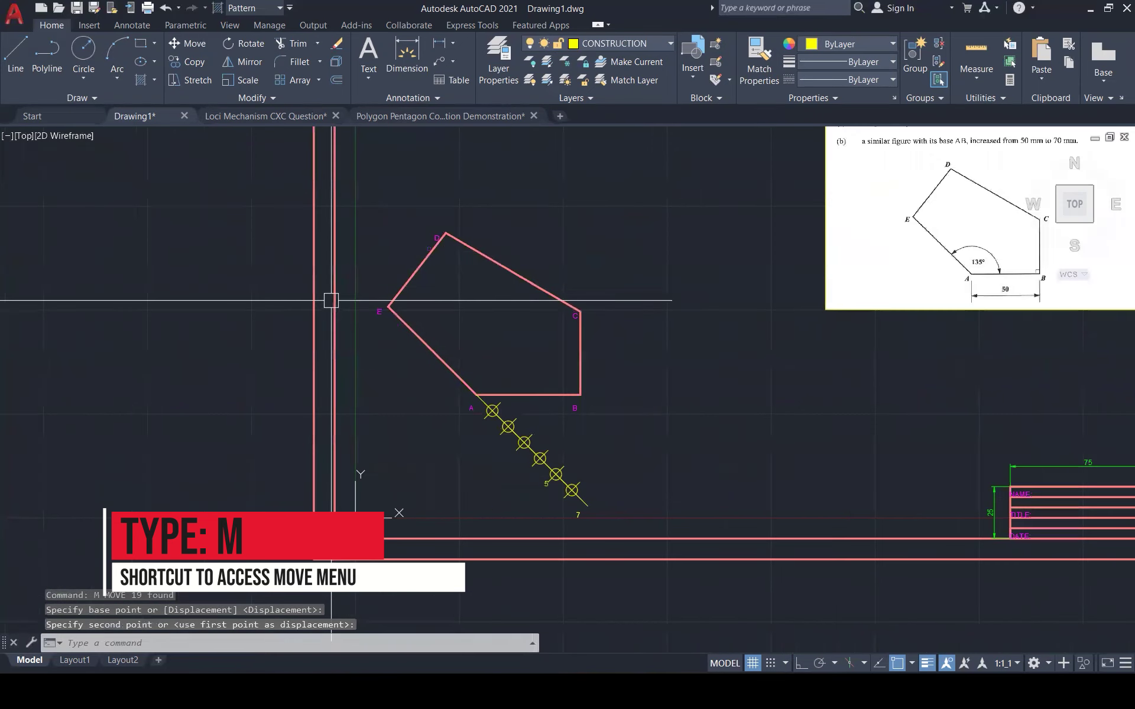
pyautogui.press('Escape')
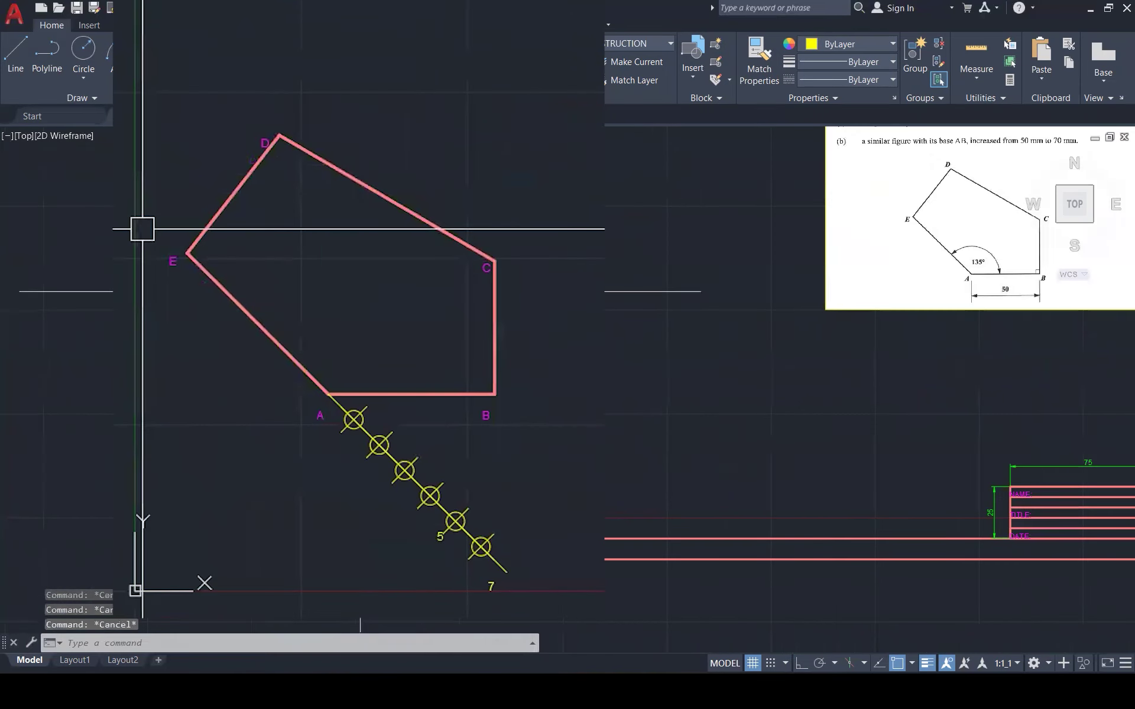
# Draw a horizontal construction line from B that extends base AB well to the right.
pyautogui.write('L')
pyautogui.press('Return')
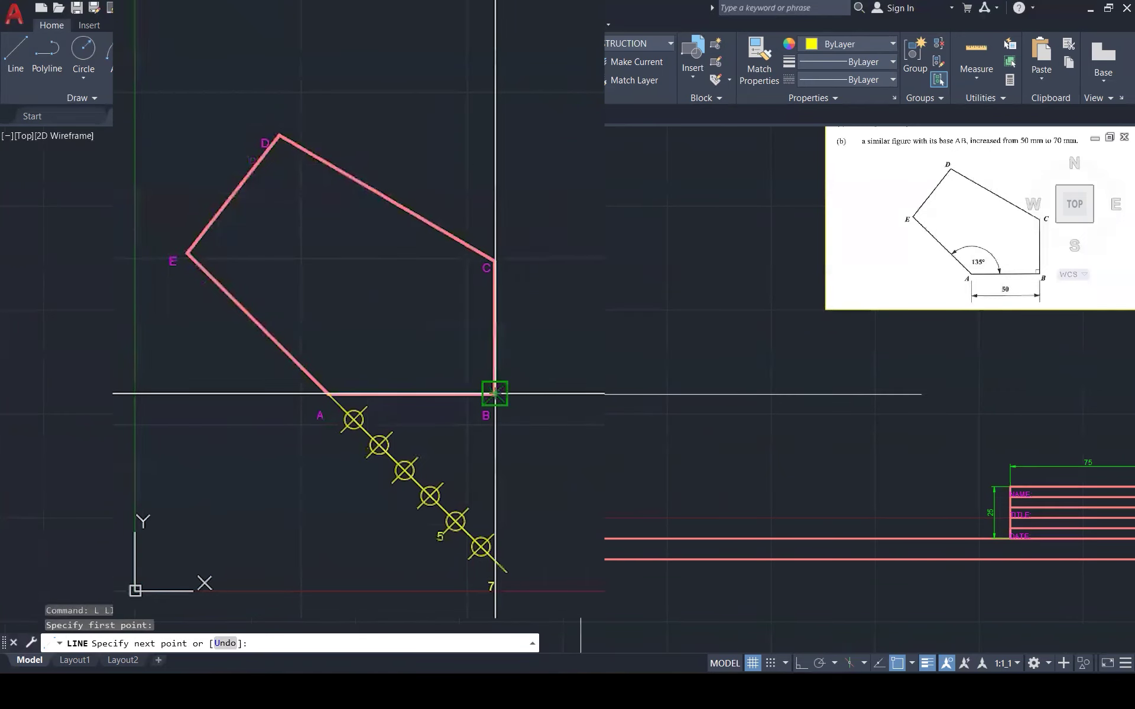
pyautogui.click(906, 394)
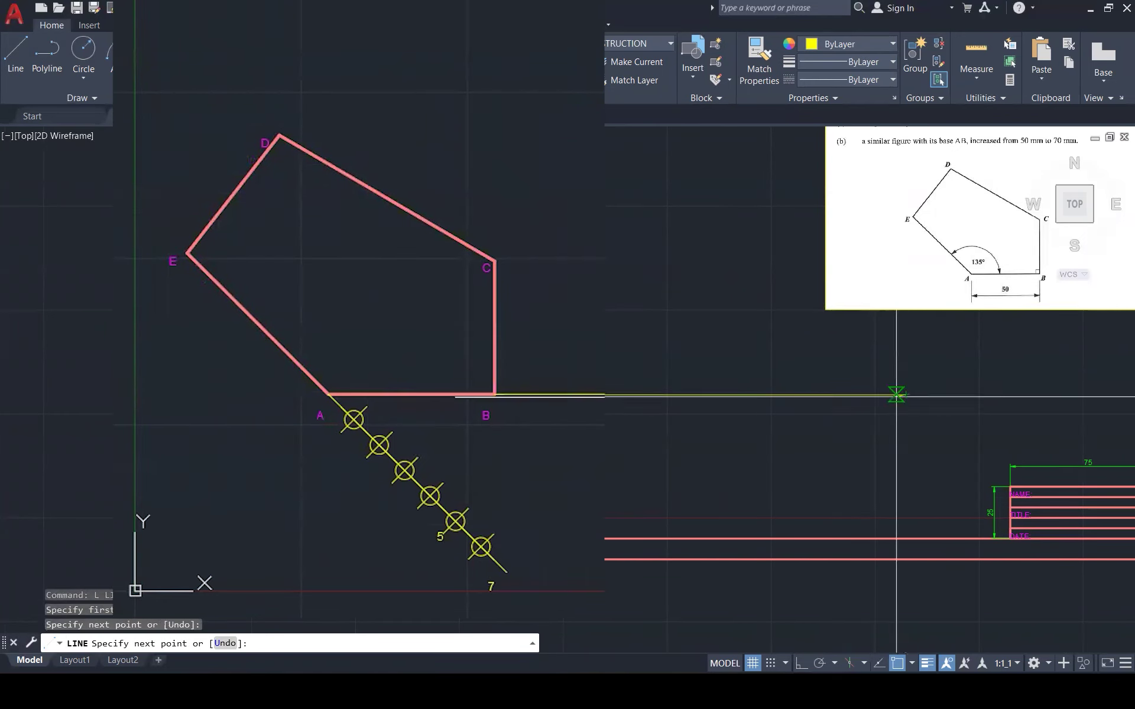
pyautogui.press('Escape')
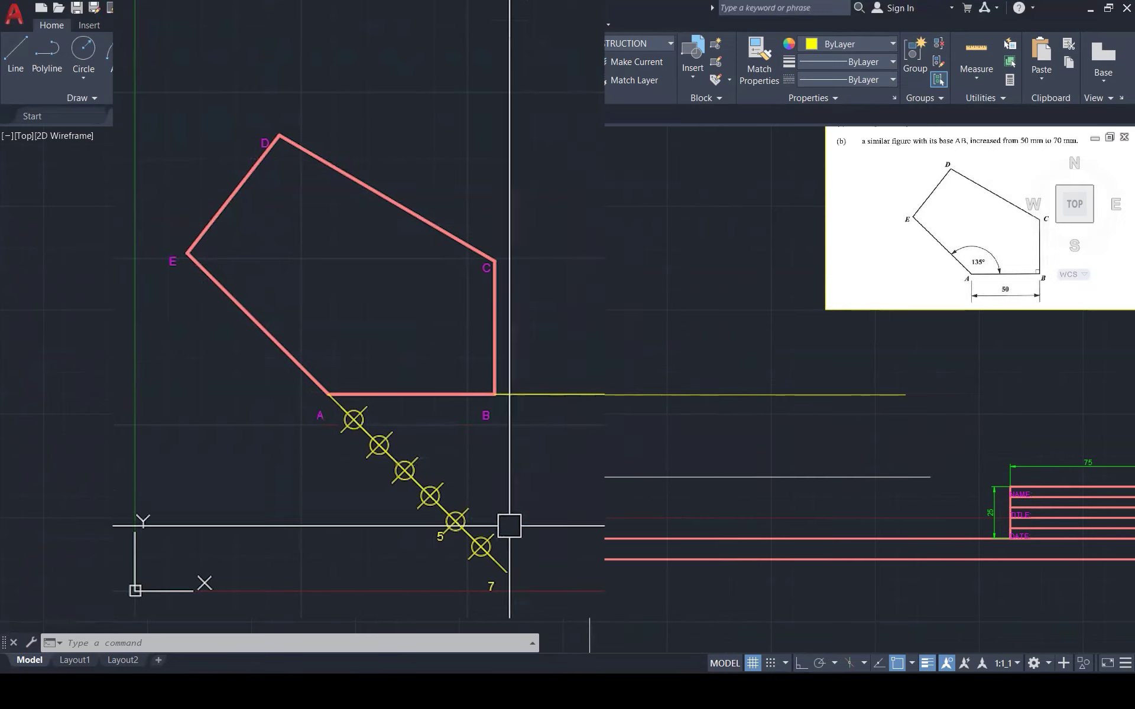
pyautogui.click(513, 580)
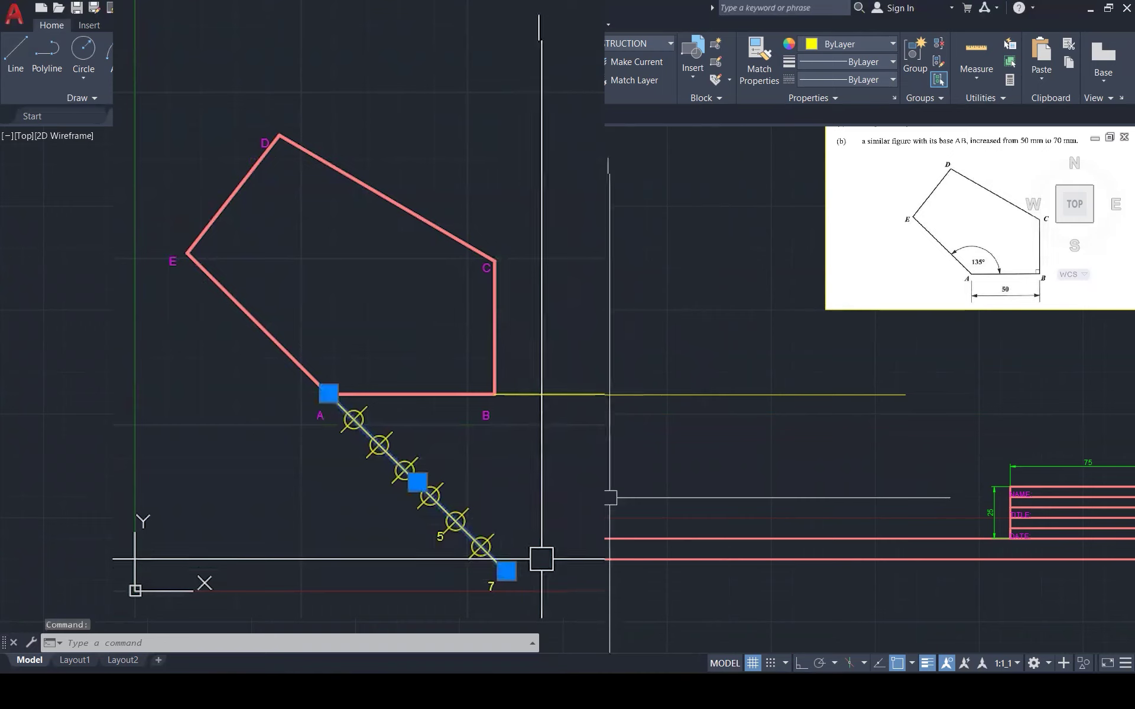
pyautogui.press('Escape')
pyautogui.press('Escape')
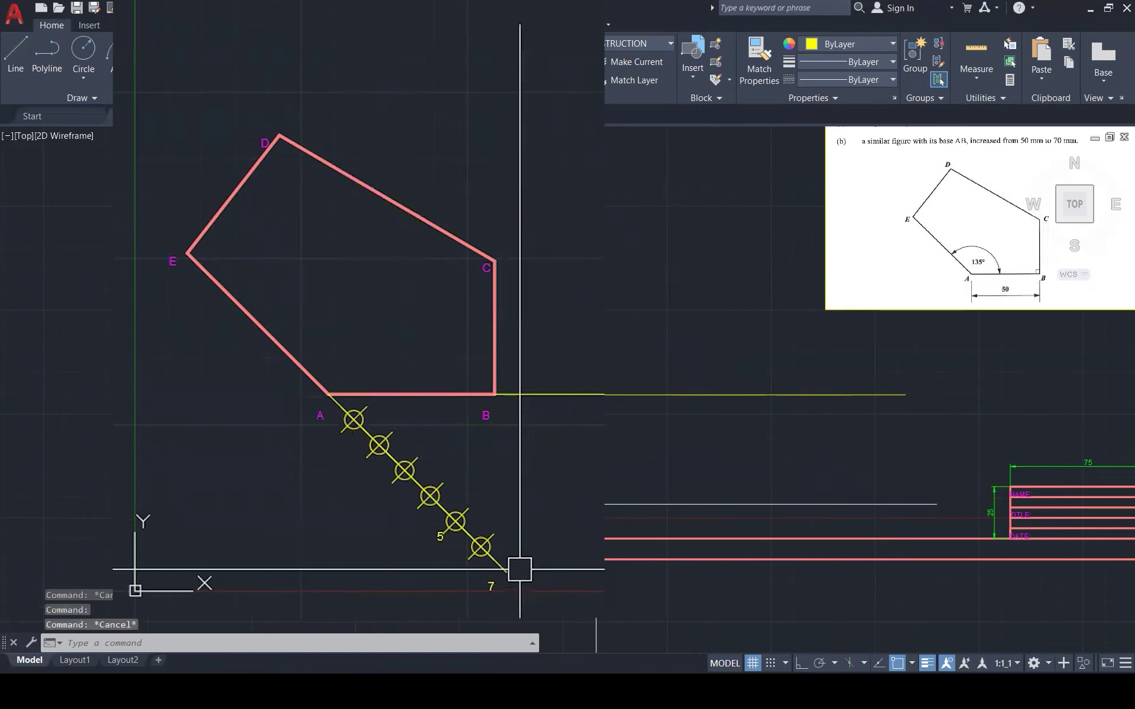
pyautogui.click(519, 569)
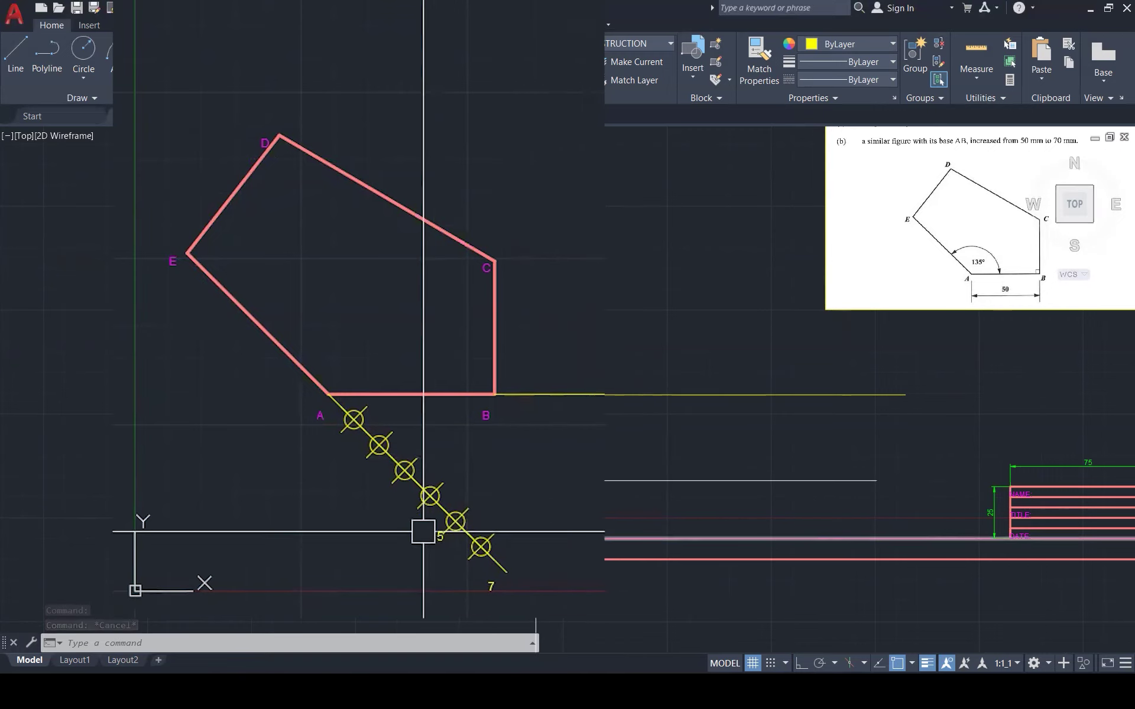
# Draw a construction line from division point 5 on the slanted line to corner B.
pyautogui.write('l')
pyautogui.press('Return')
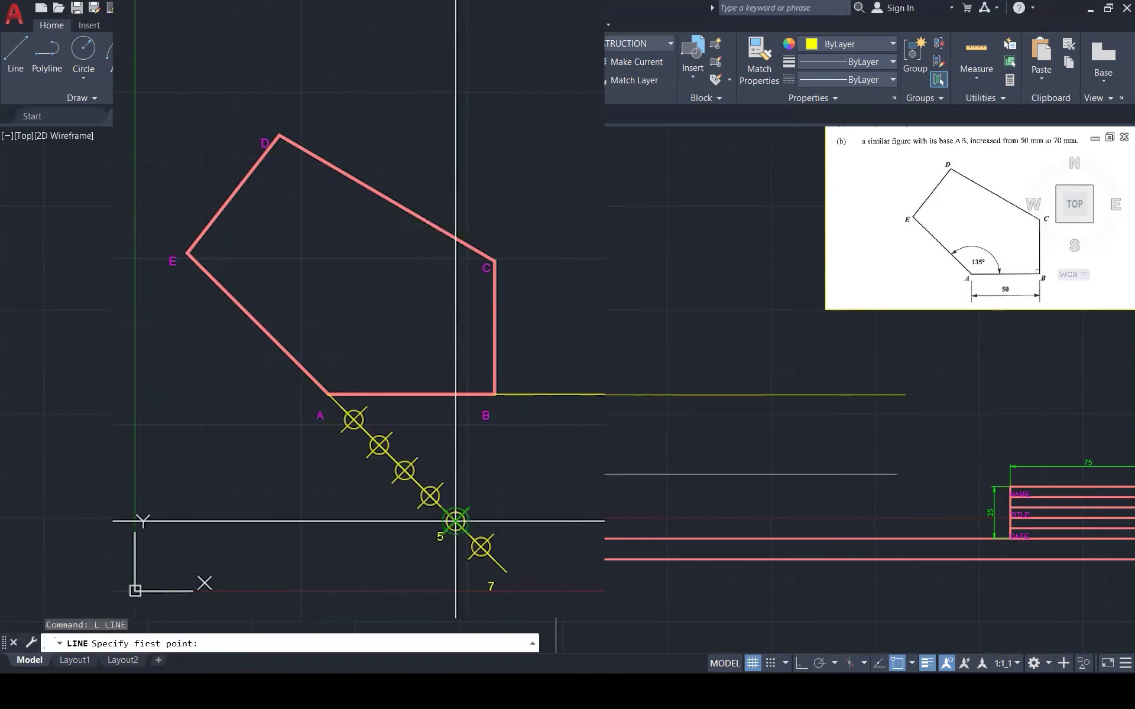
pyautogui.click(455, 521)
pyautogui.click(495, 393)
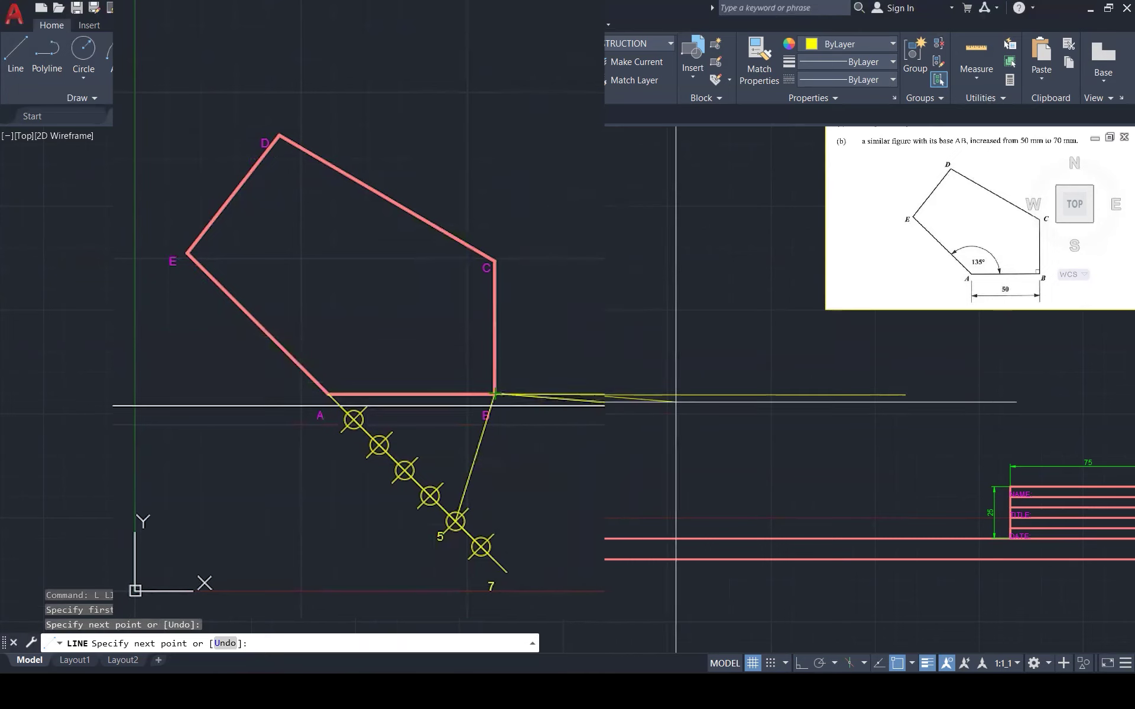
pyautogui.press('Escape')
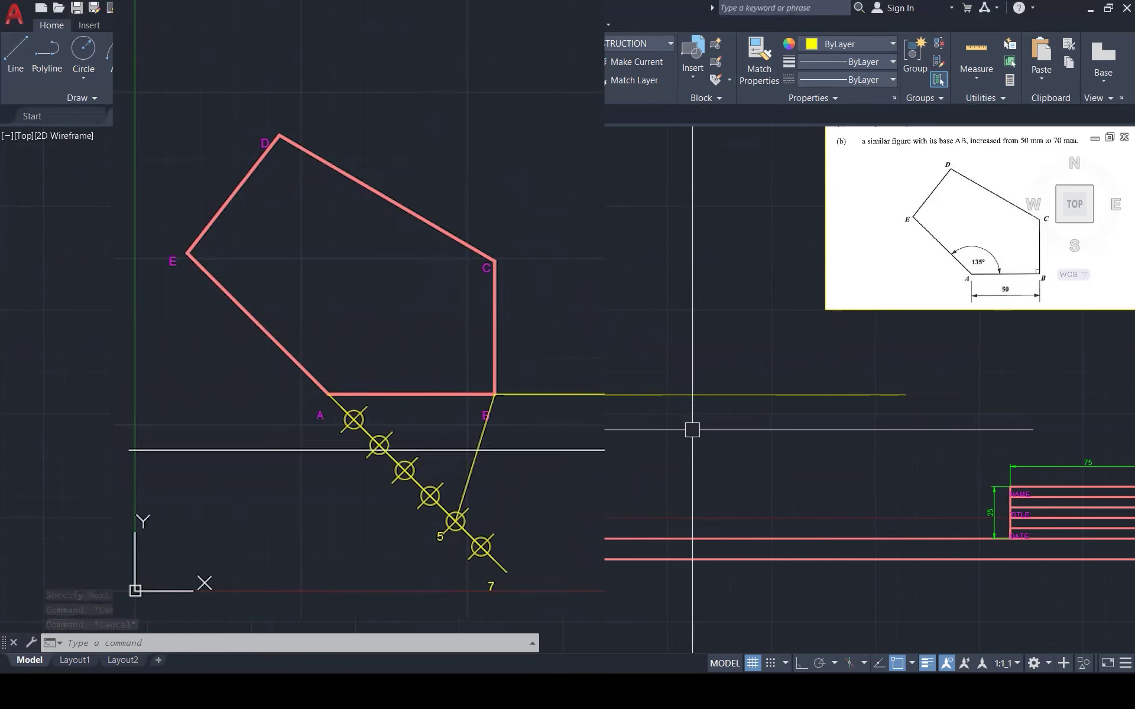
# Draw construction lines joining corner A to corner C and corner A to corner D.
pyautogui.write('L')
pyautogui.press('Return')
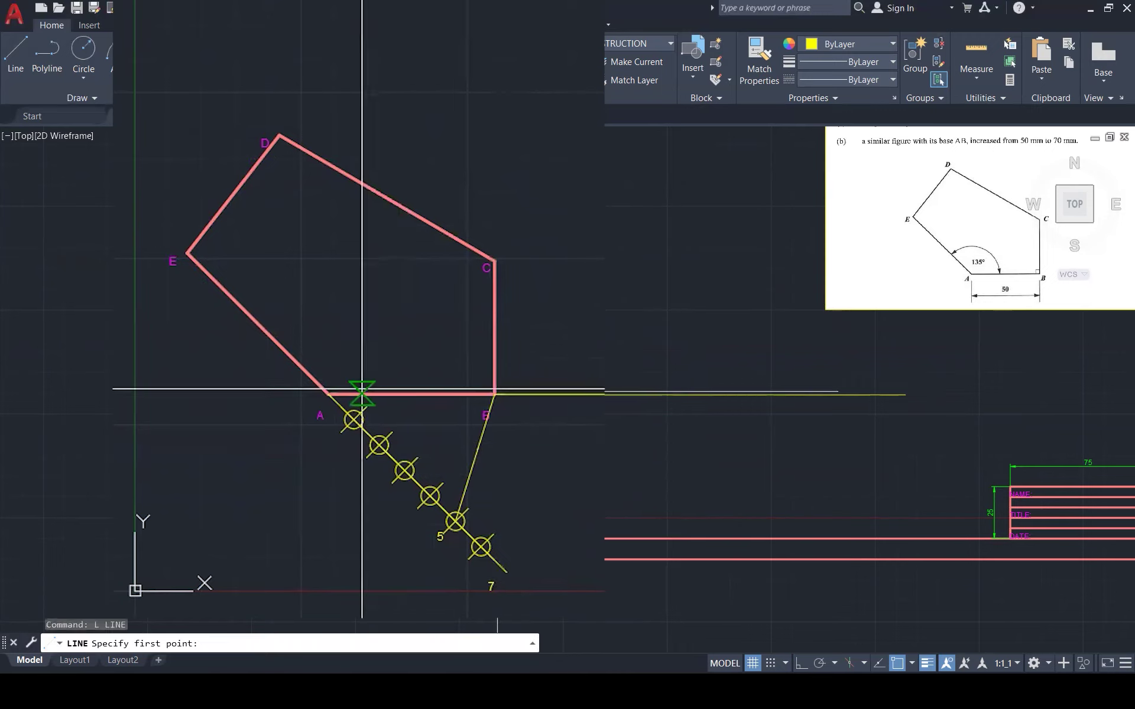
pyautogui.click(495, 260)
pyautogui.press('Return')
pyautogui.press('Return')
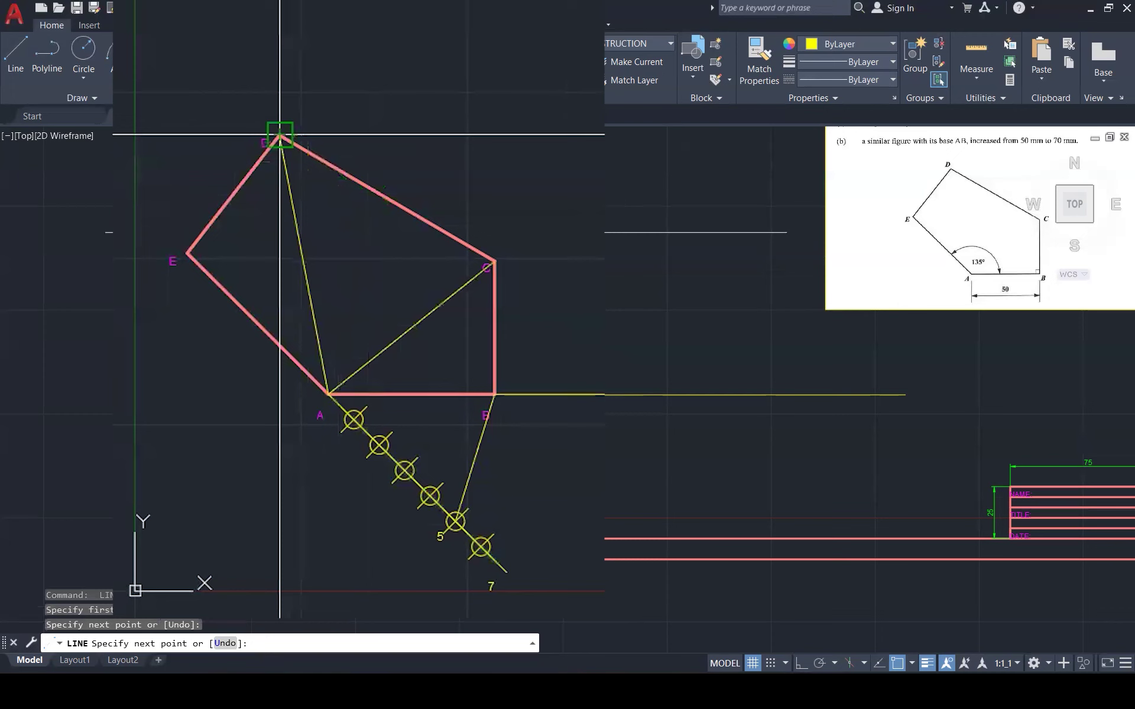
pyautogui.press('Escape')
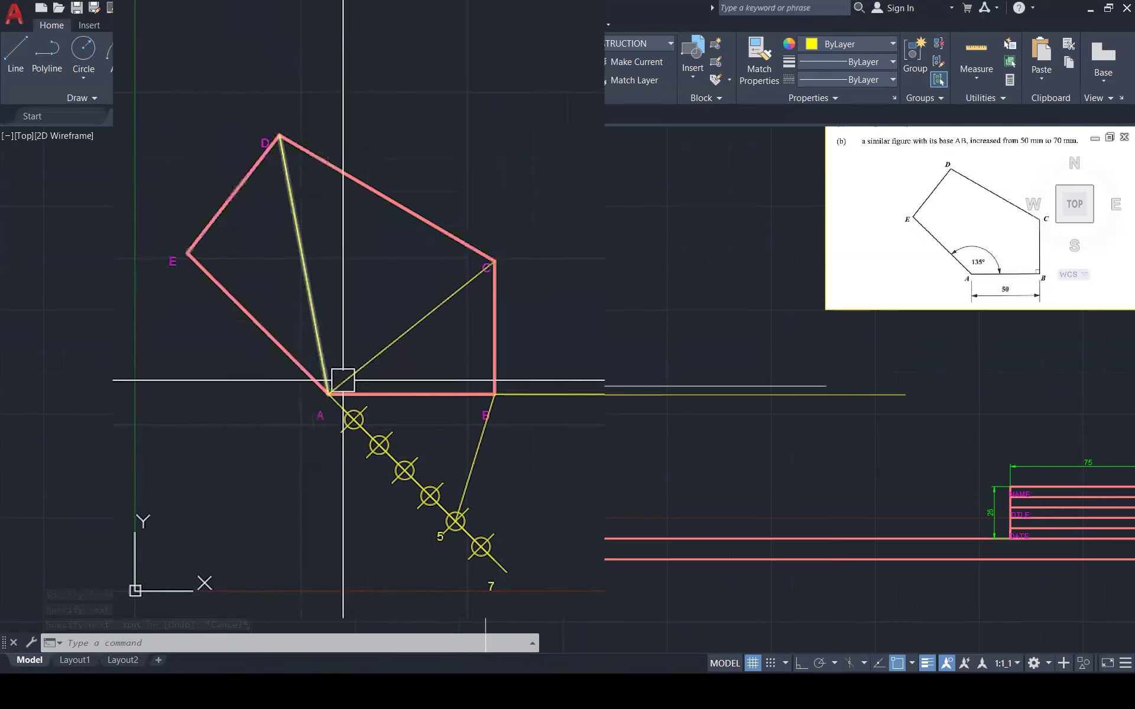
pyautogui.press('Escape')
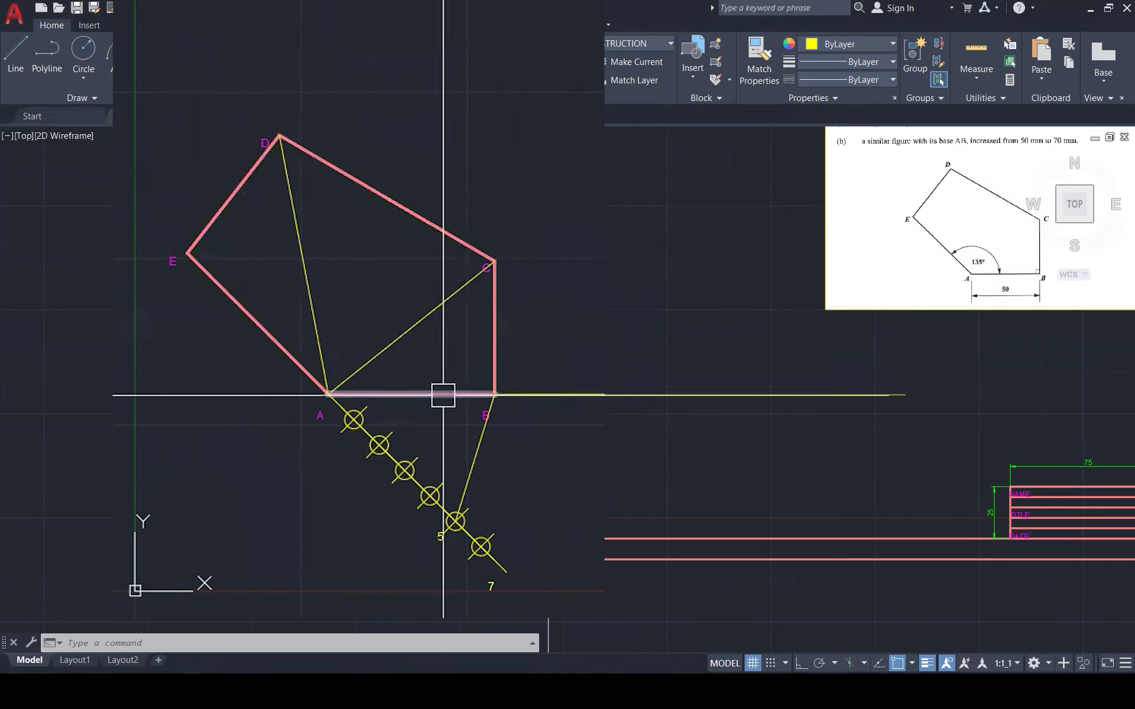
# Copy the line 5–B from division point 5 to the lower end of the slanted line at 7, keeping it parallel.
pyautogui.scroll(-2, 483, 444)
pyautogui.scroll(1, 419, 394)
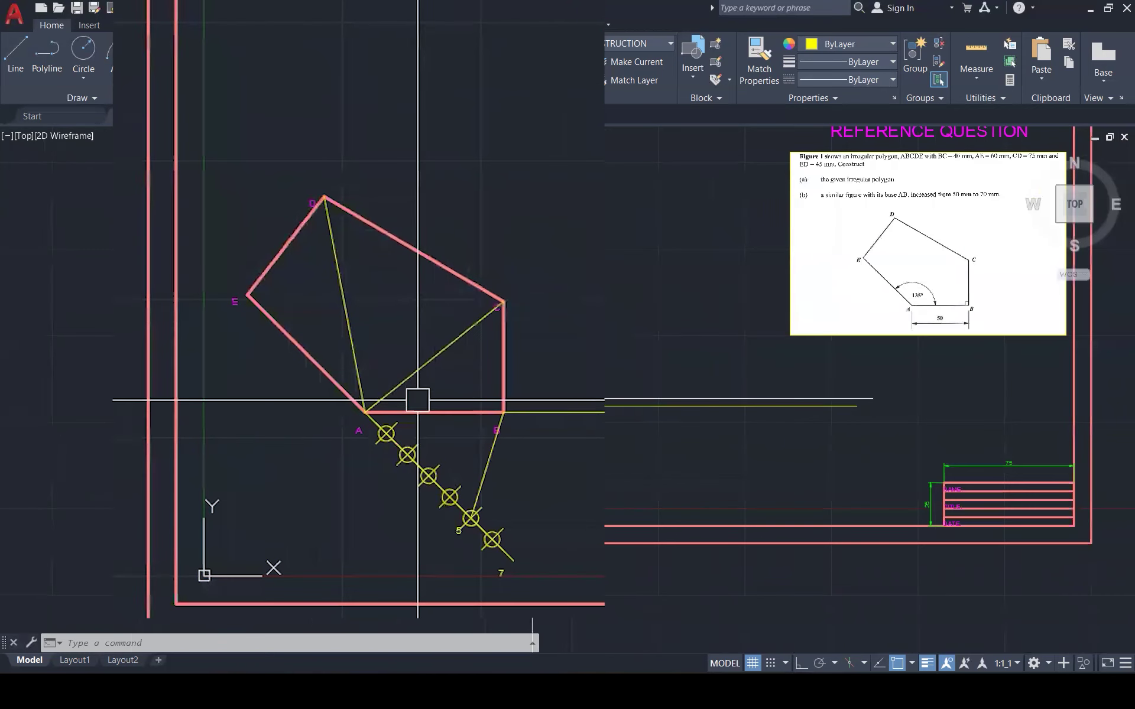
pyautogui.press('Escape')
pyautogui.press('Escape')
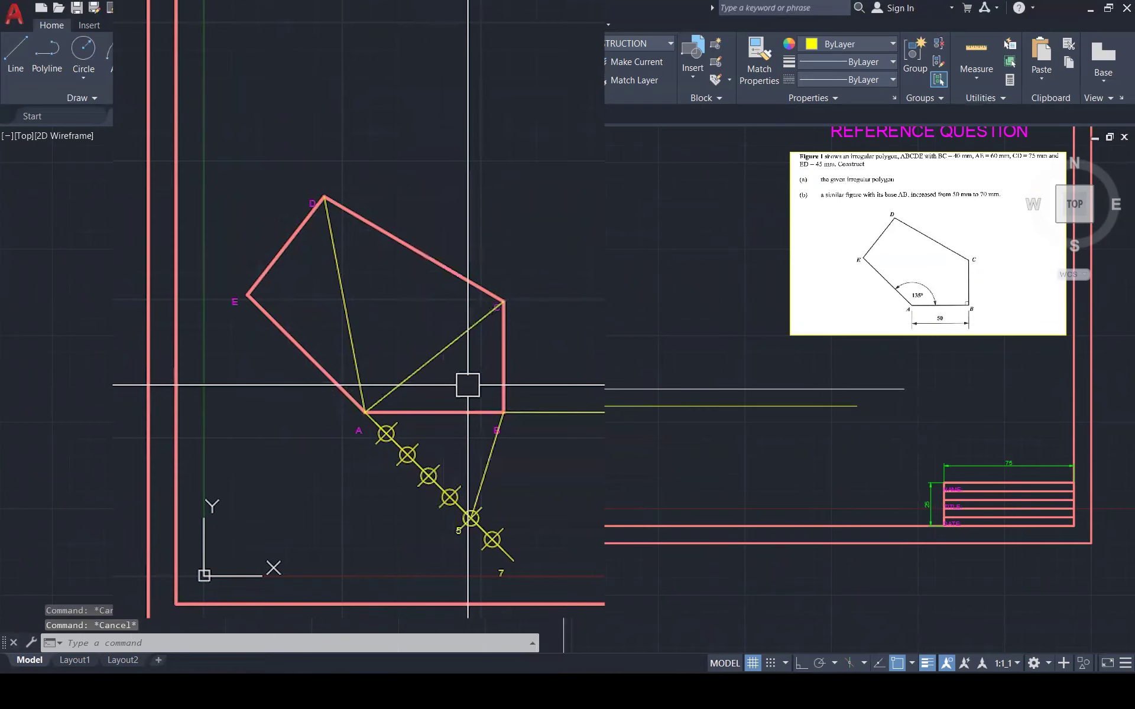
pyautogui.click(483, 473)
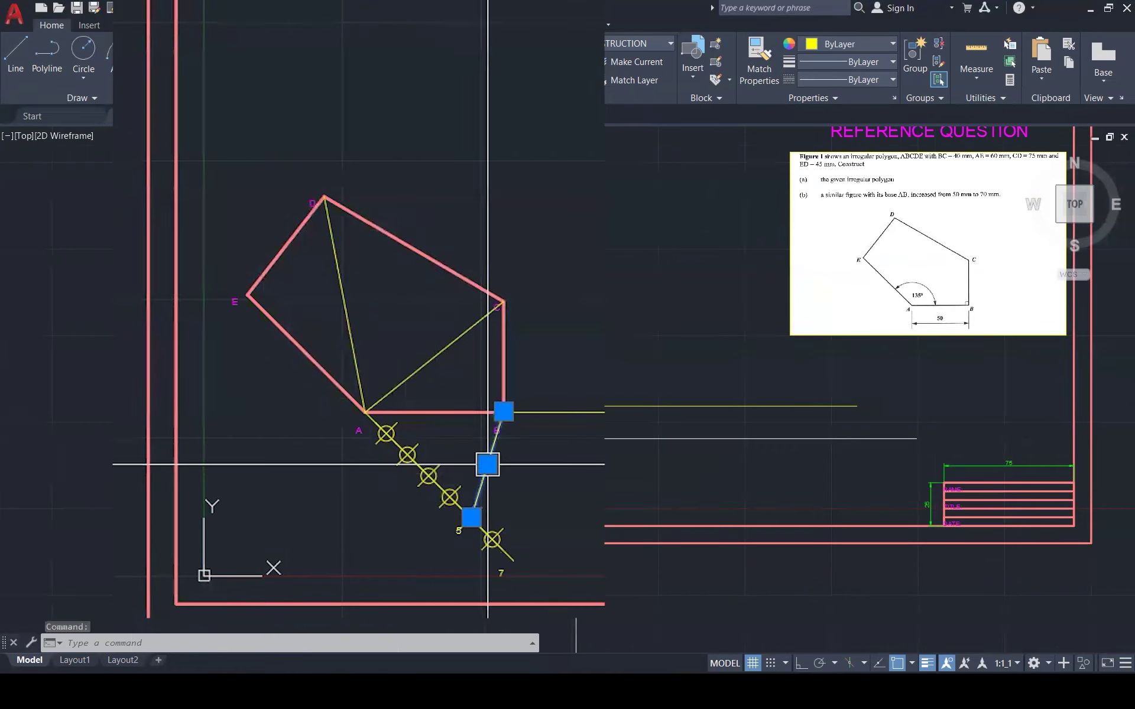
pyautogui.moveTo(471, 517)
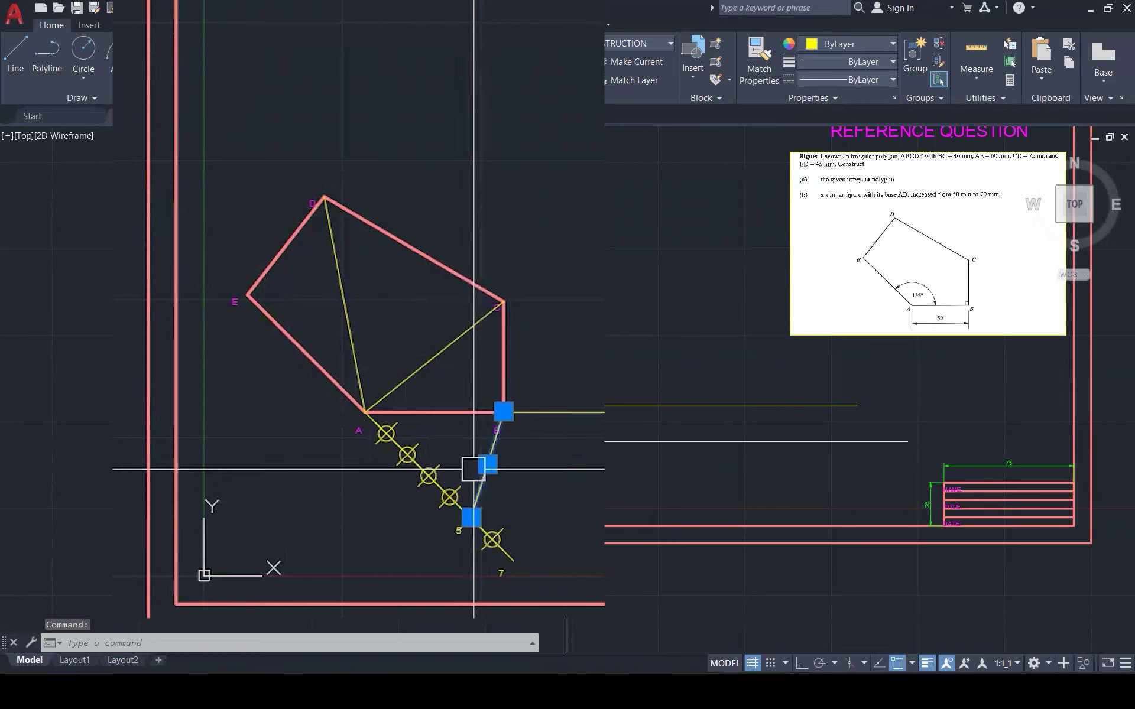
pyautogui.scroll(1, 486, 555)
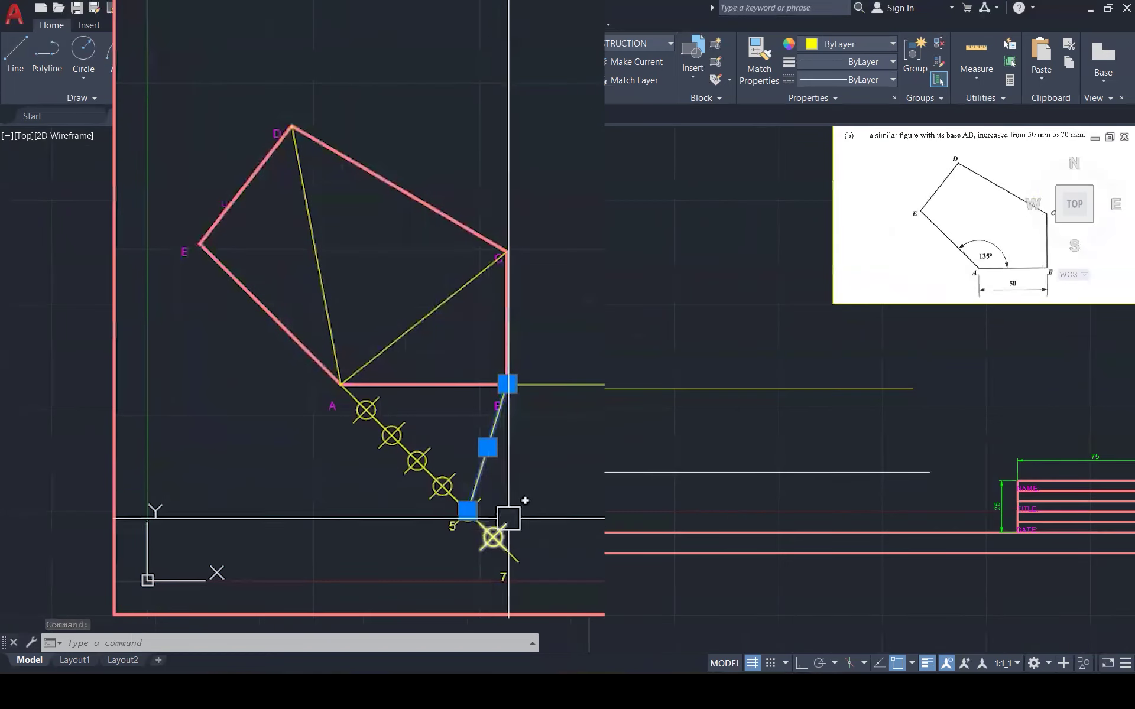
pyautogui.scroll(-1, 523, 487)
pyautogui.write('co')
pyautogui.press('Return')
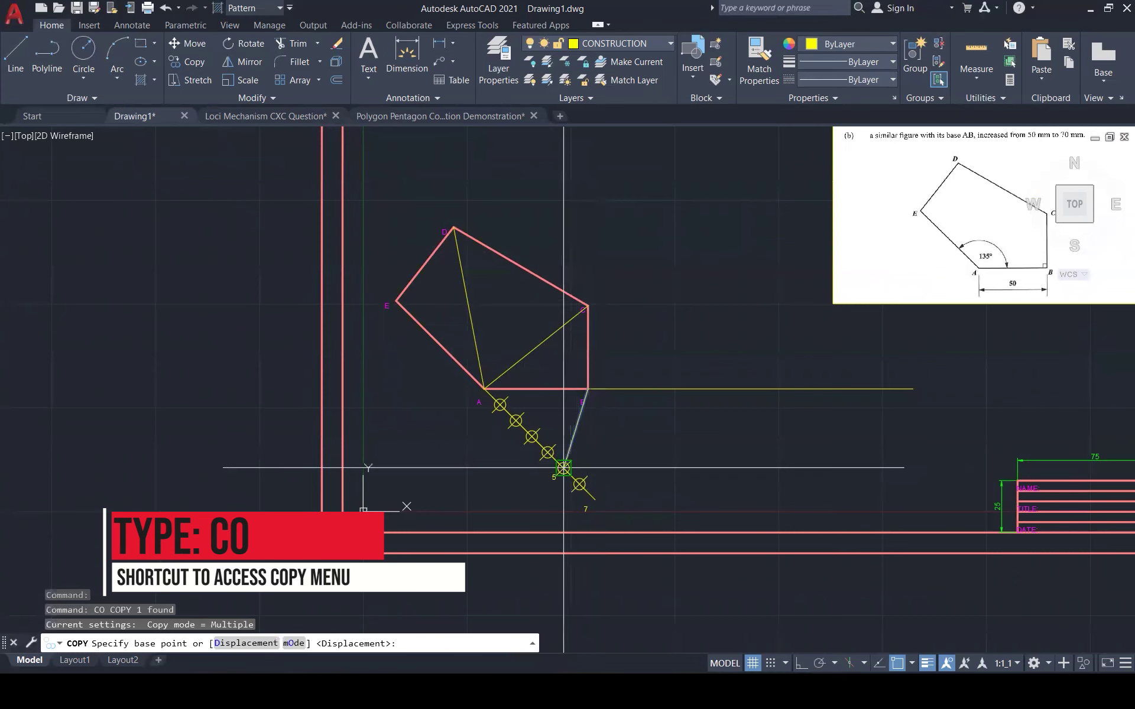
pyautogui.click(563, 467)
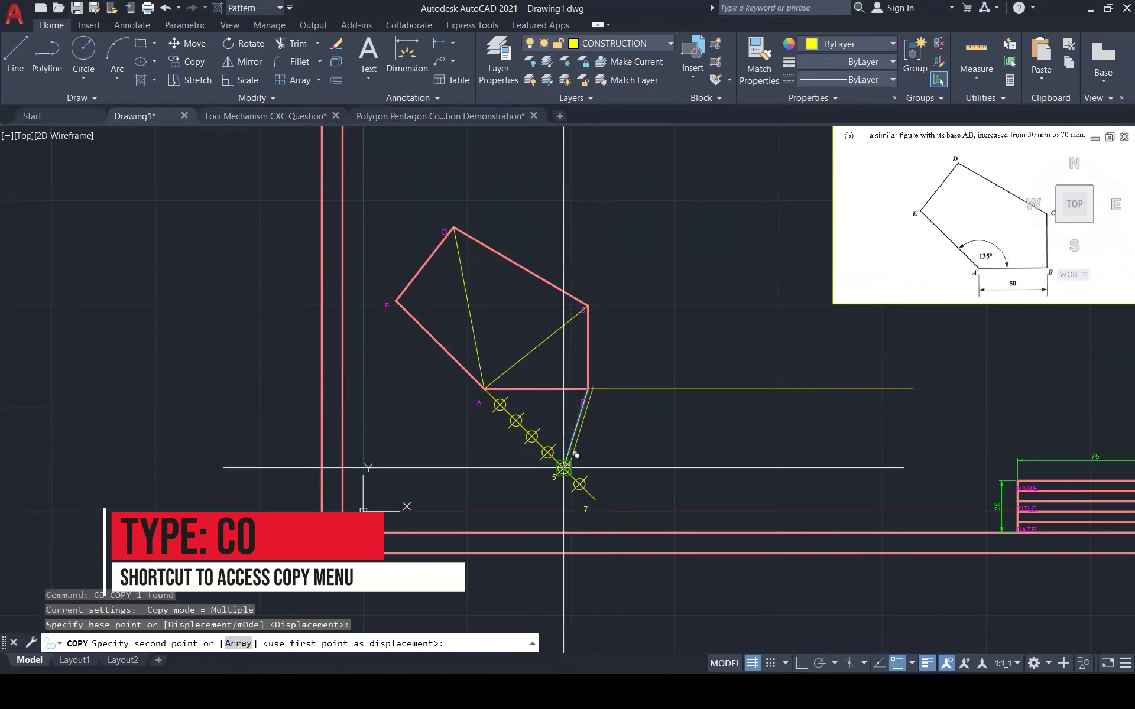
pyautogui.click(595, 499)
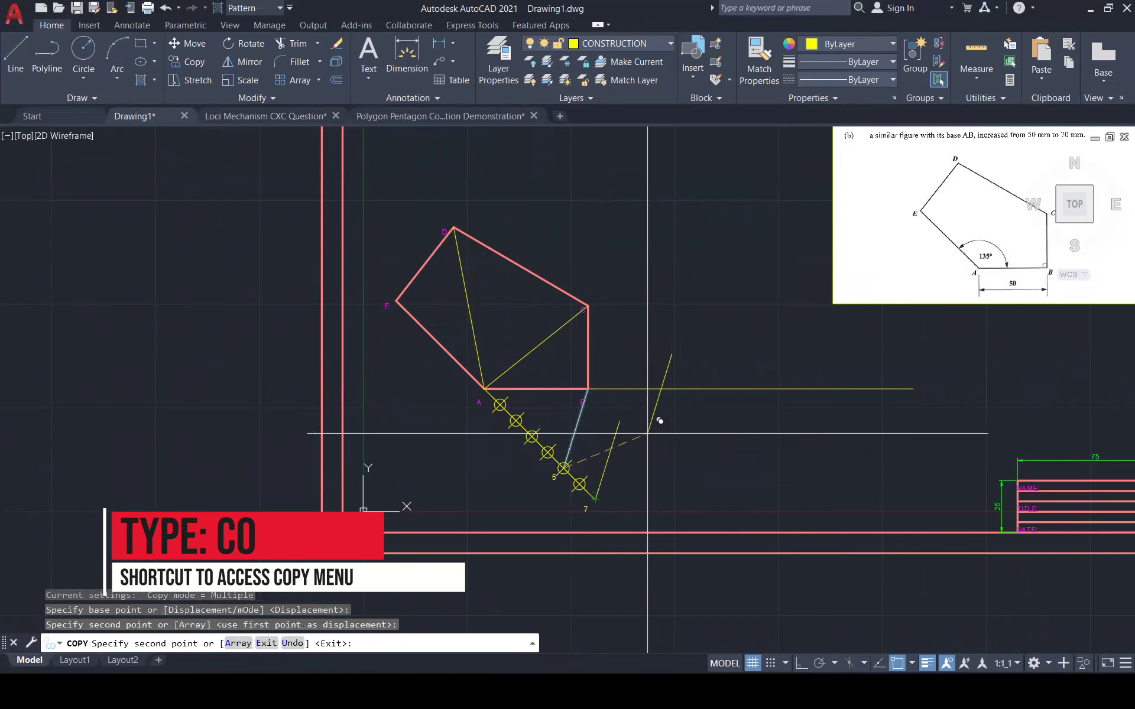
pyautogui.press('Escape')
pyautogui.press('Escape')
pyautogui.press('Escape')
# Extend the copied parallel line from point 7 up to the horizontal extension of base AB.
pyautogui.write('ex')
pyautogui.press('Return')
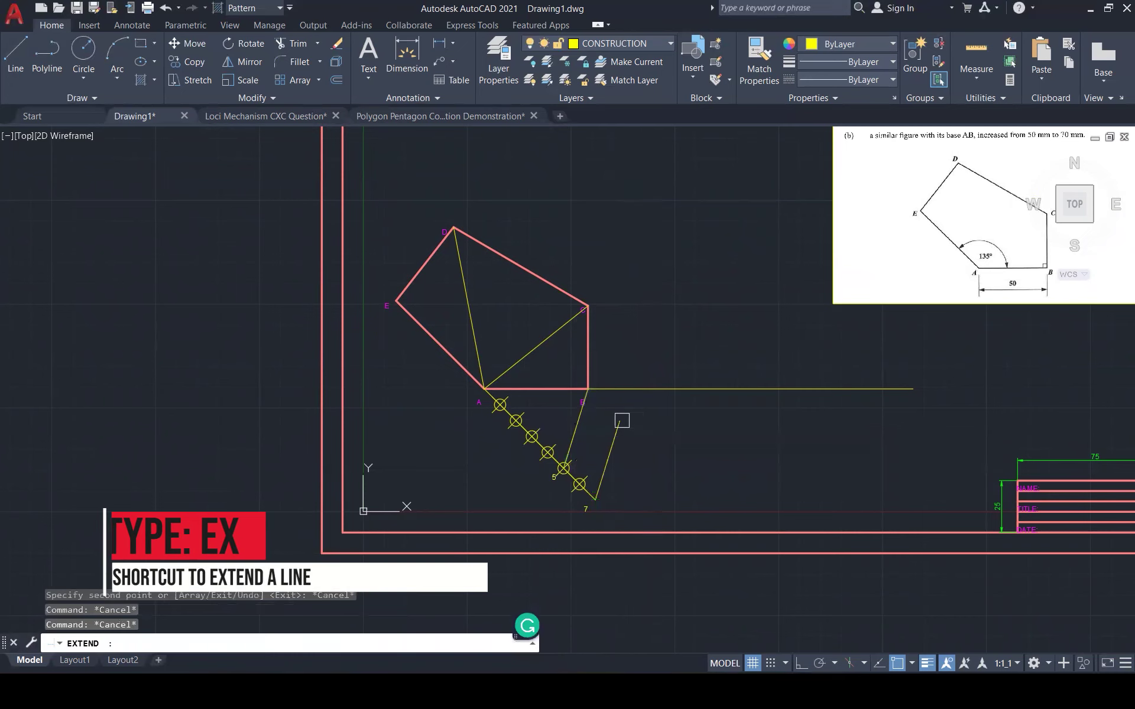
pyautogui.press('Escape')
pyautogui.press('Escape')
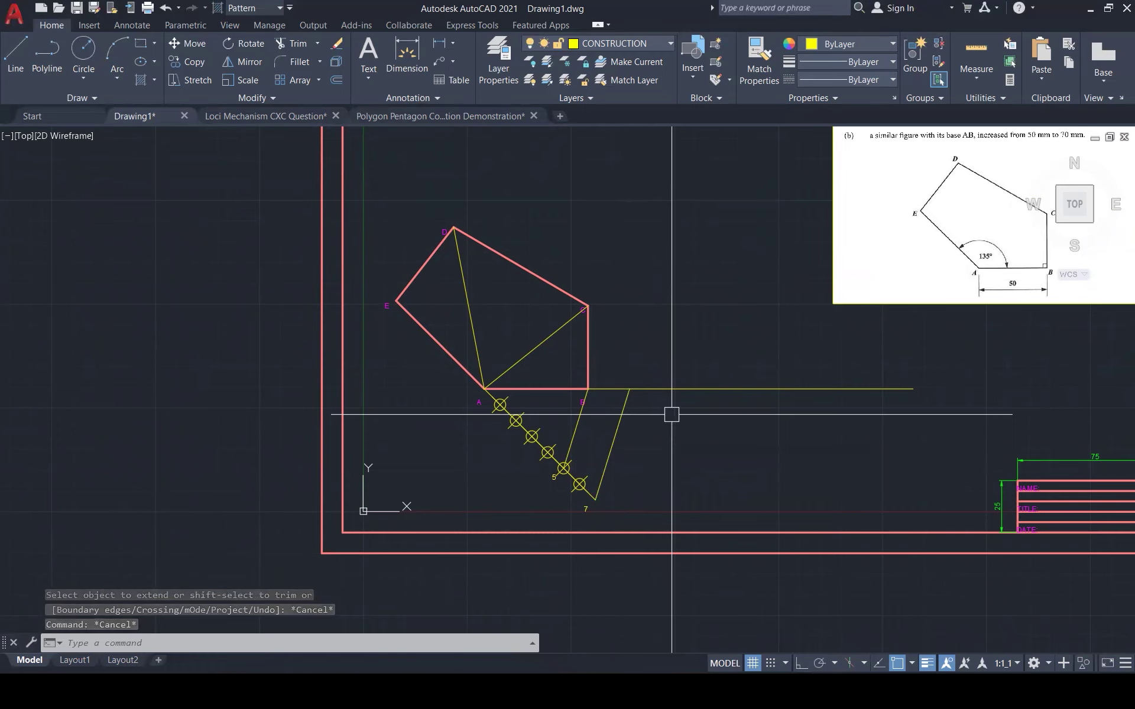
# Move the label B up so it sits just below base AB, beside corner B and clear of the line to 5.
pyautogui.scroll(3, 672, 415)
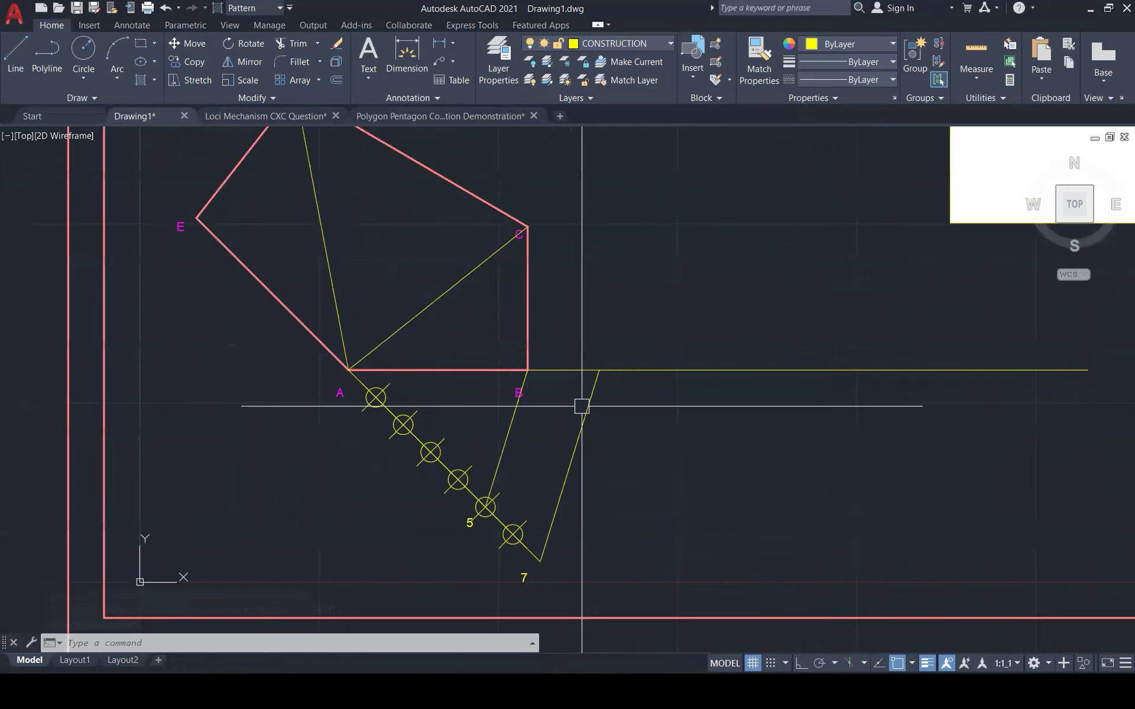
pyautogui.scroll(3, 511, 390)
pyautogui.press('Escape')
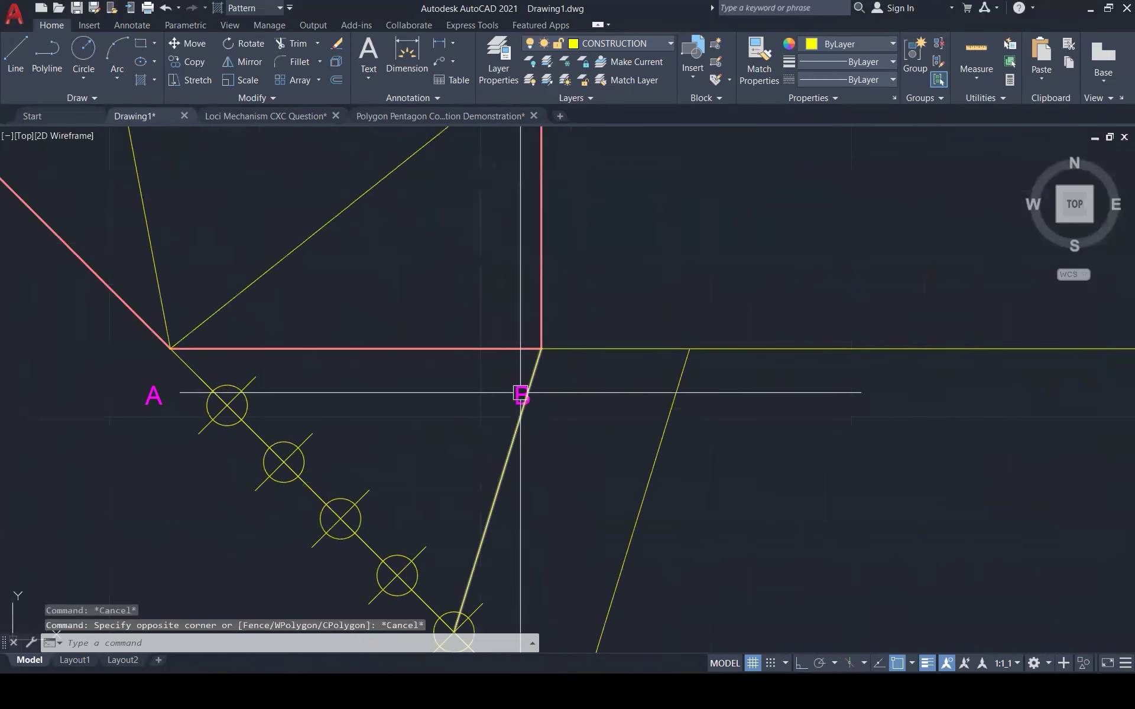
pyautogui.click(523, 390)
pyautogui.press('Escape')
pyautogui.click(516, 386)
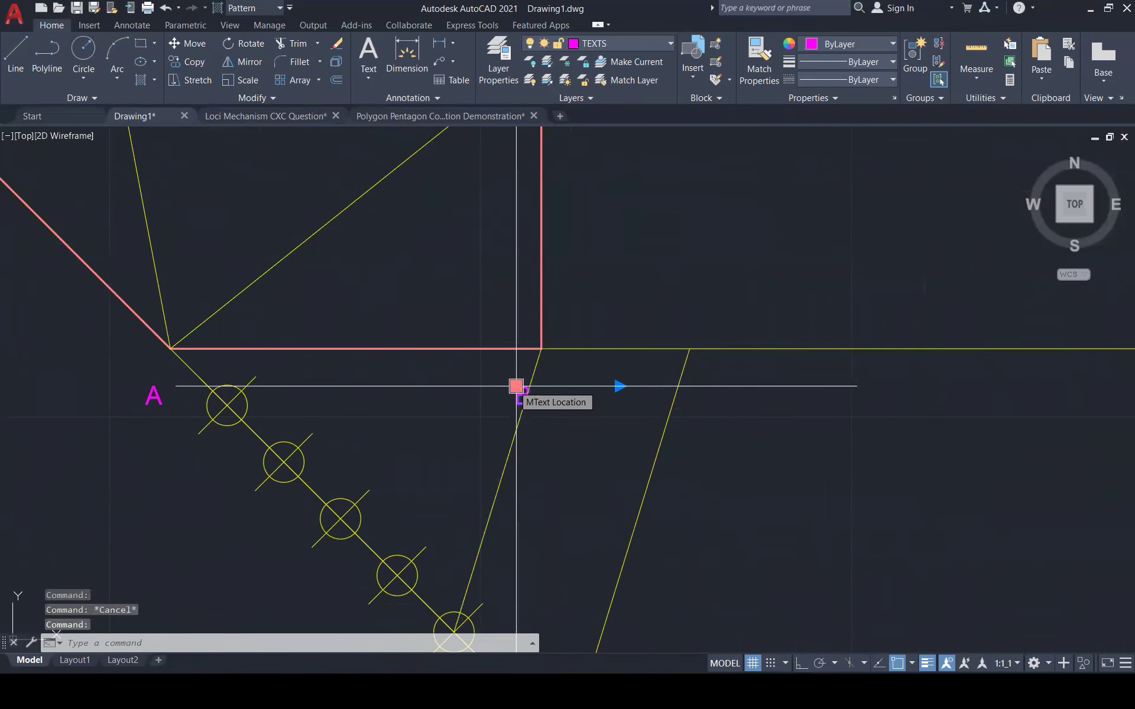
pyautogui.click(514, 359)
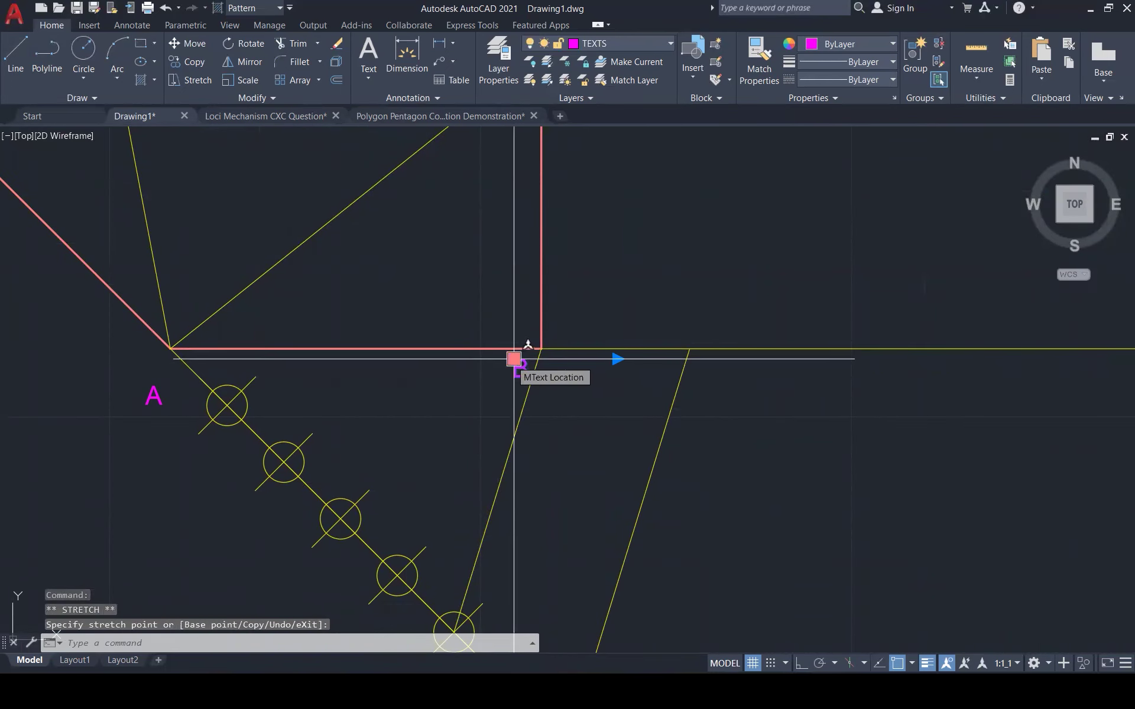
# Copy label B from corner B to where the parallel line from 7 meets the extended base, and change the copy to B'.
pyautogui.write('O')
pyautogui.press('Return')
pyautogui.click(540, 349)
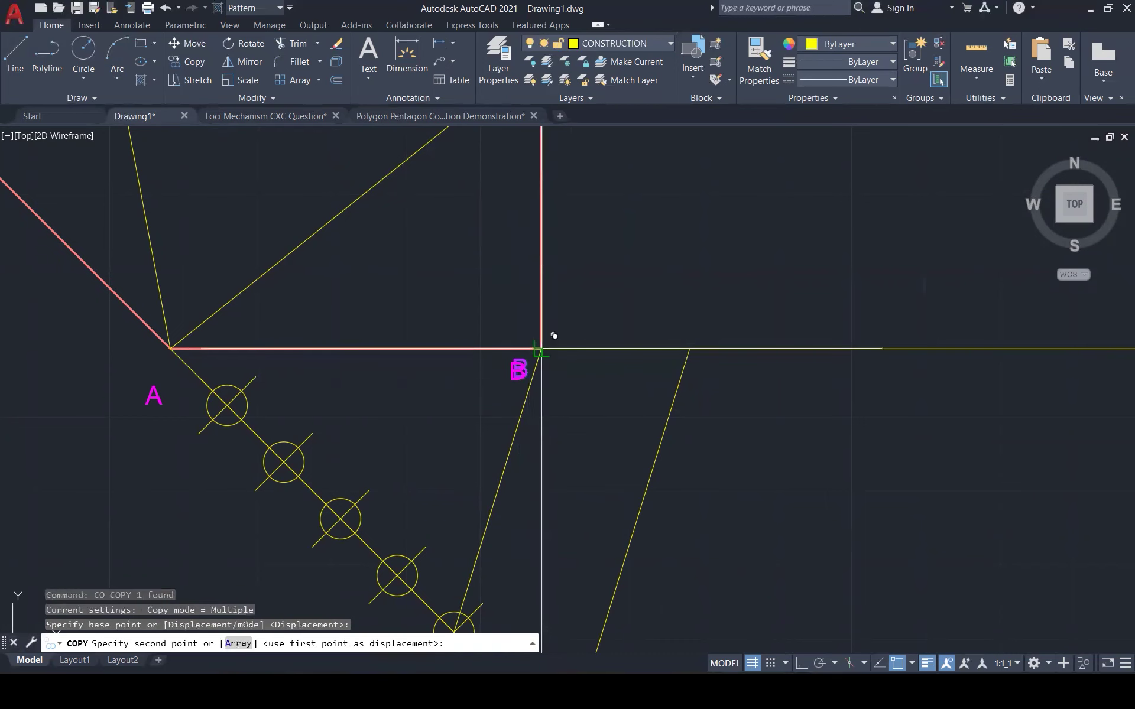
pyautogui.click(689, 349)
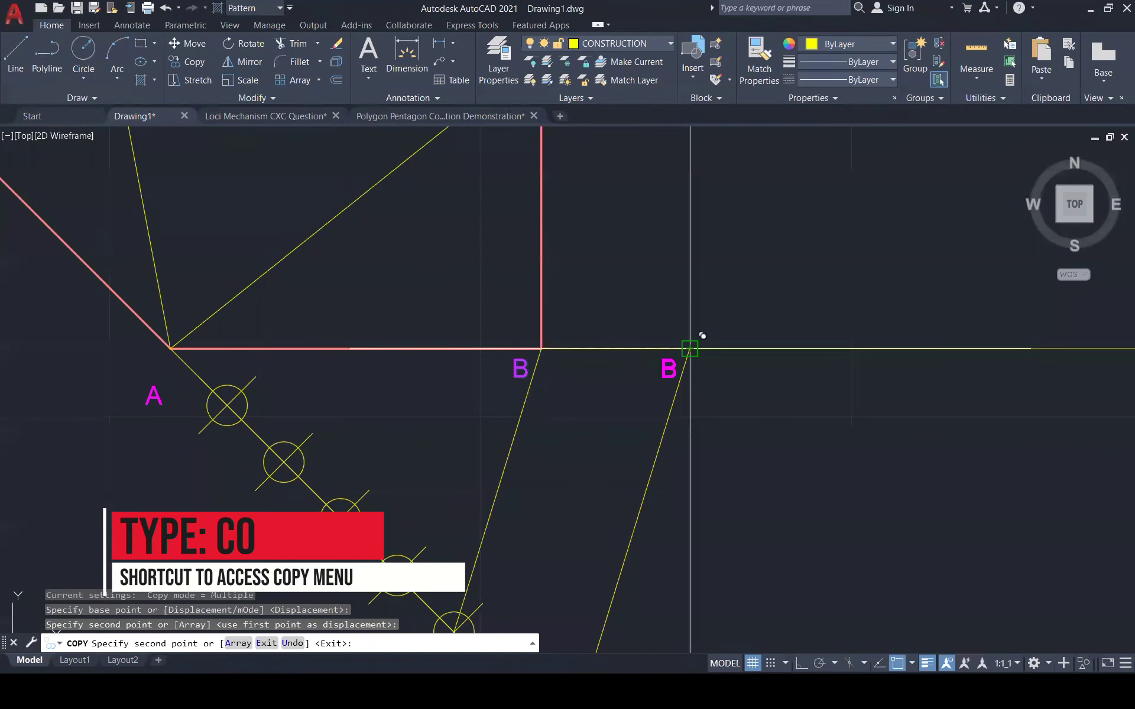
pyautogui.press('Escape')
pyautogui.doubleClick(678, 363)
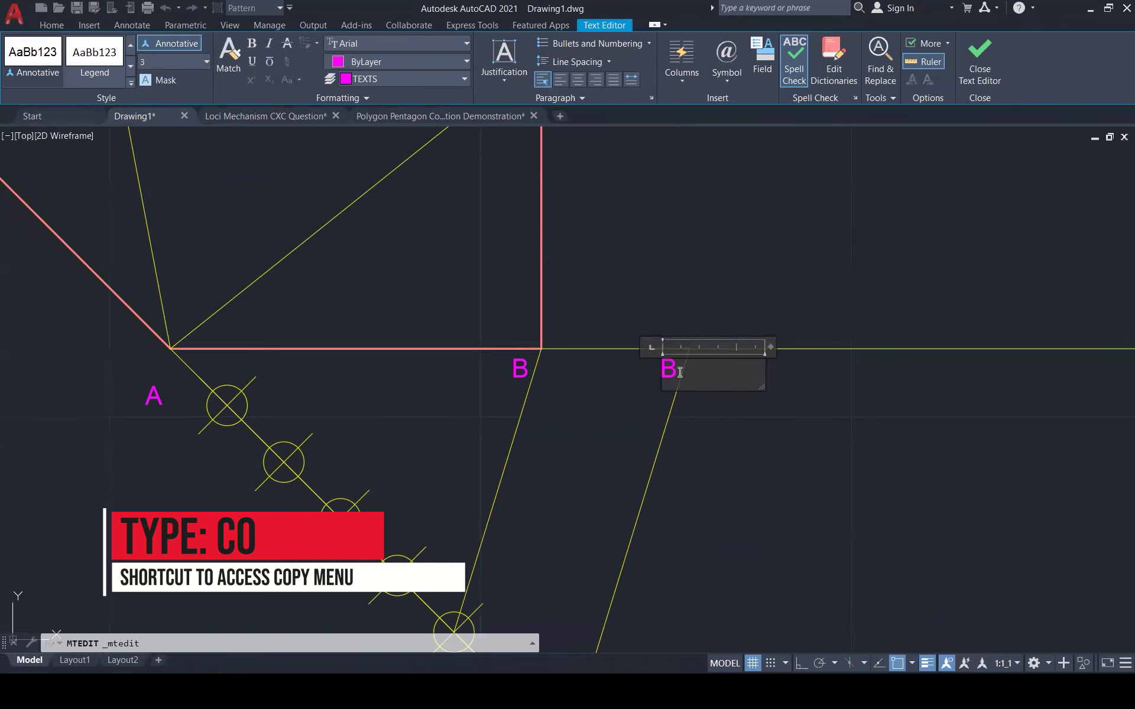
pyautogui.write("'")
pyautogui.click(712, 289)
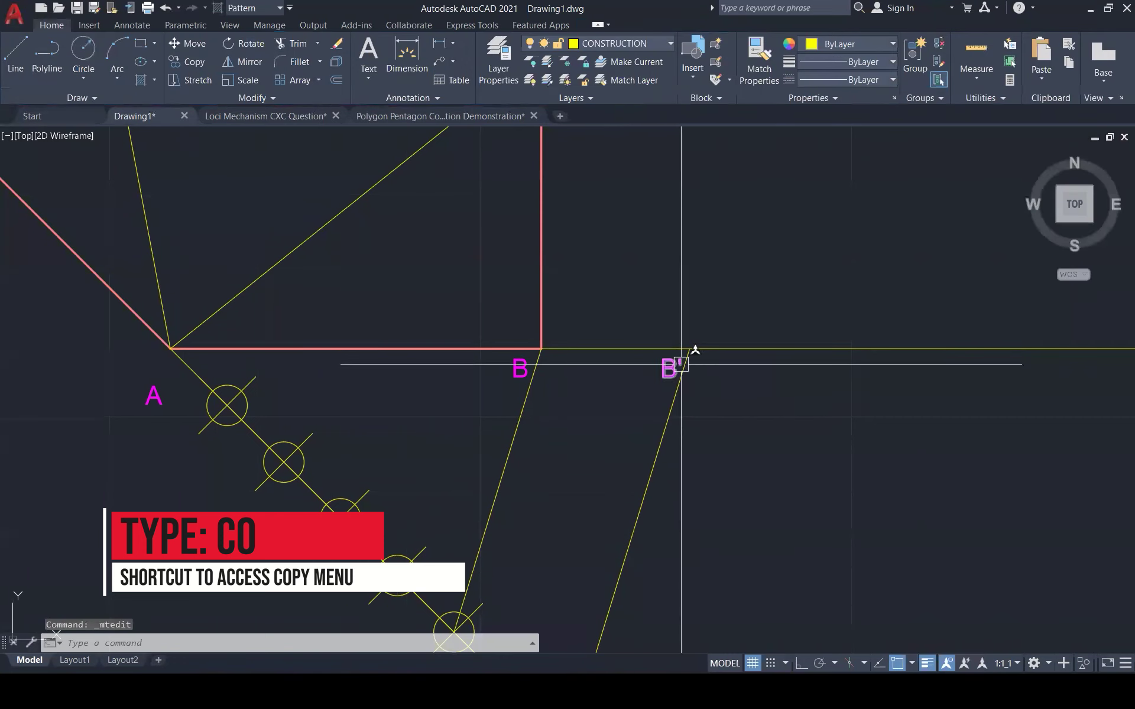
# Copy side BC from corner B to point B' on the extended base.
pyautogui.scroll(-1, 668, 477)
pyautogui.scroll(-1, 669, 476)
pyautogui.press('Escape')
pyautogui.press('Escape')
pyautogui.press('Escape')
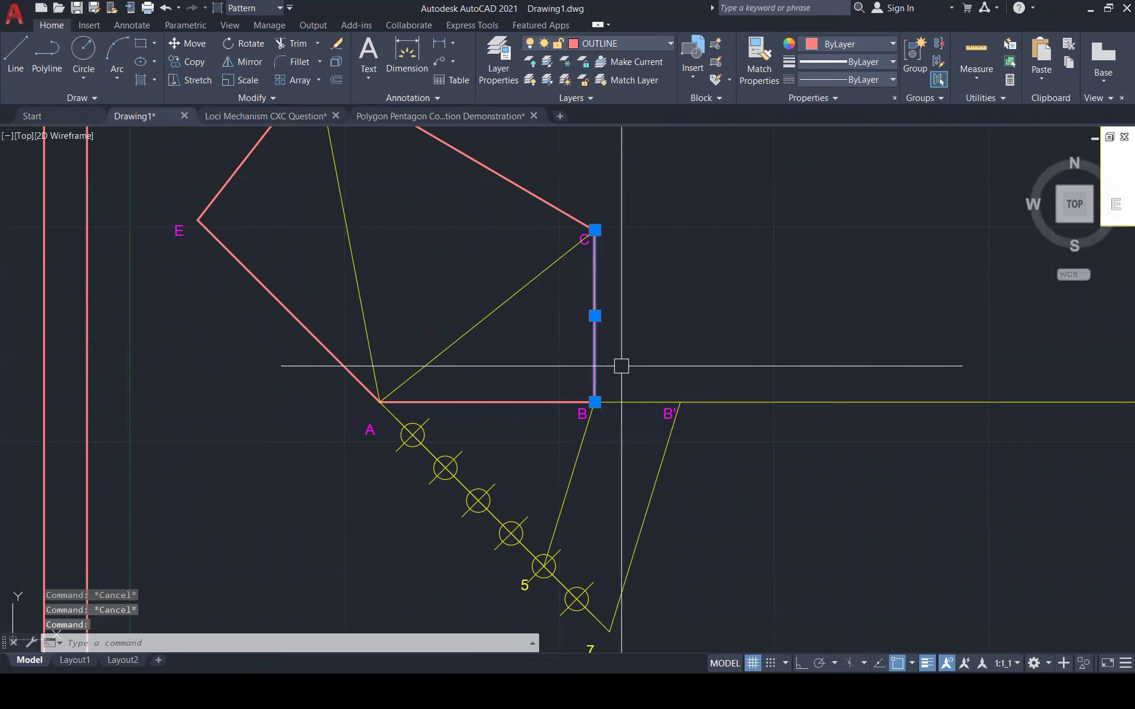
pyautogui.write('co')
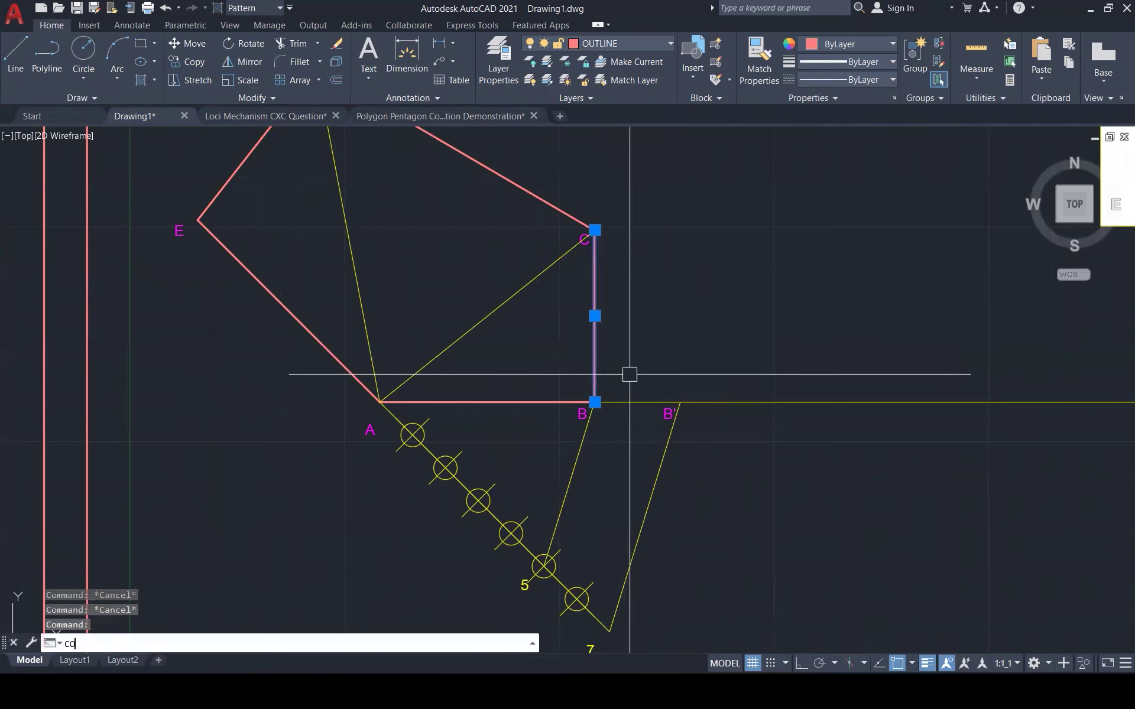
pyautogui.press('Return')
pyautogui.click(591, 404)
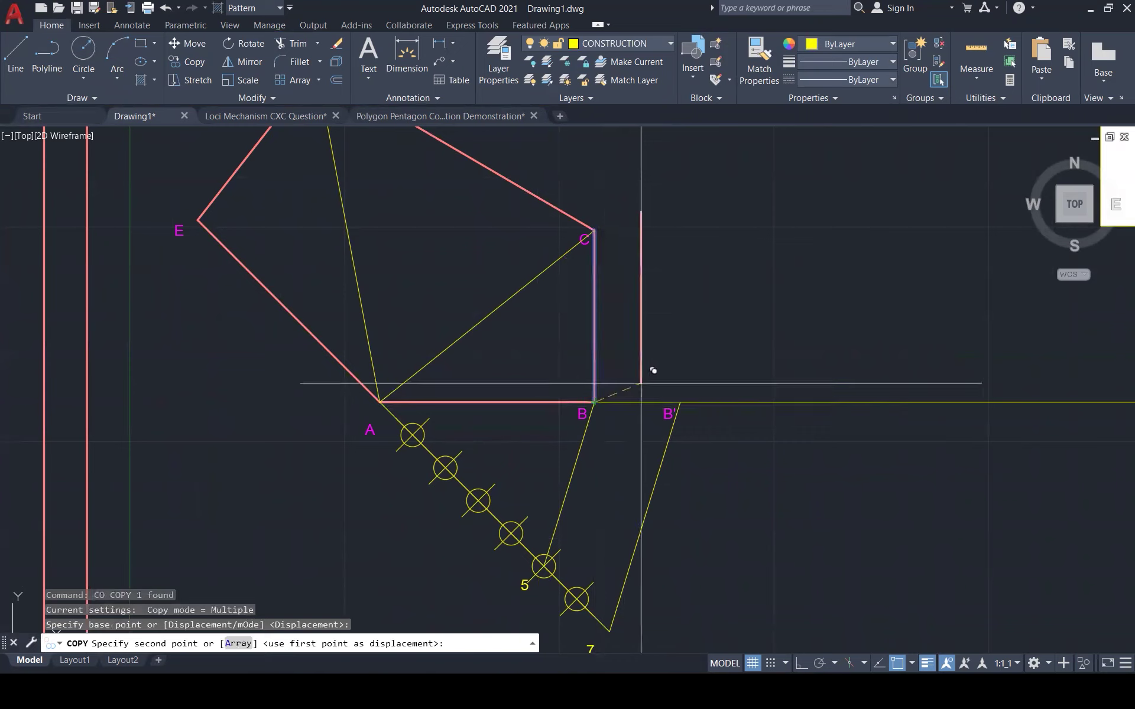
pyautogui.click(681, 403)
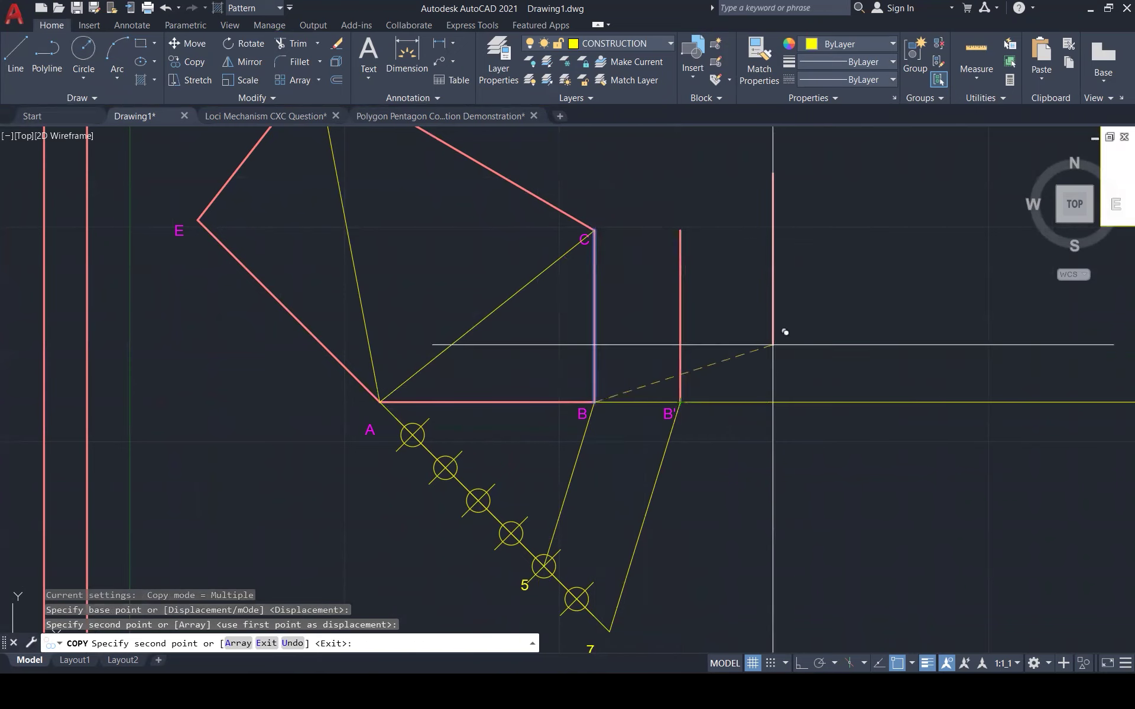
pyautogui.press('Escape')
pyautogui.press('Escape')
pyautogui.press('Escape')
# Extend the vertical line from B' upward and extend diagonal AC beyond C to meet it.
pyautogui.write('ex')
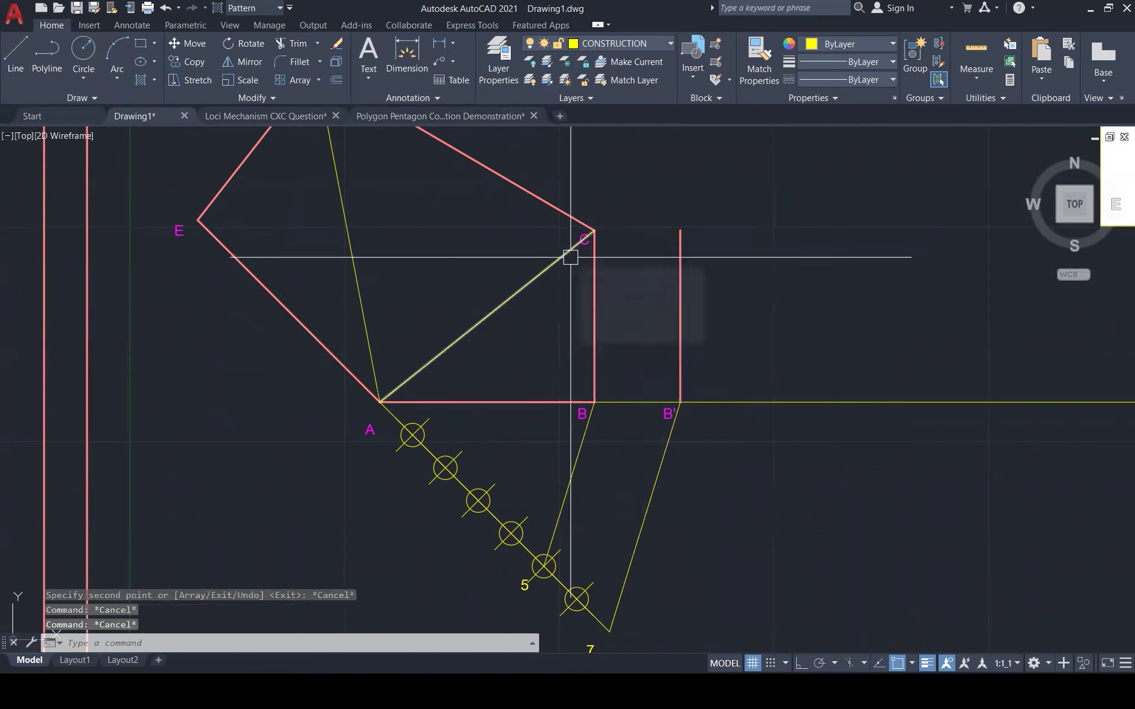
pyautogui.press('Return')
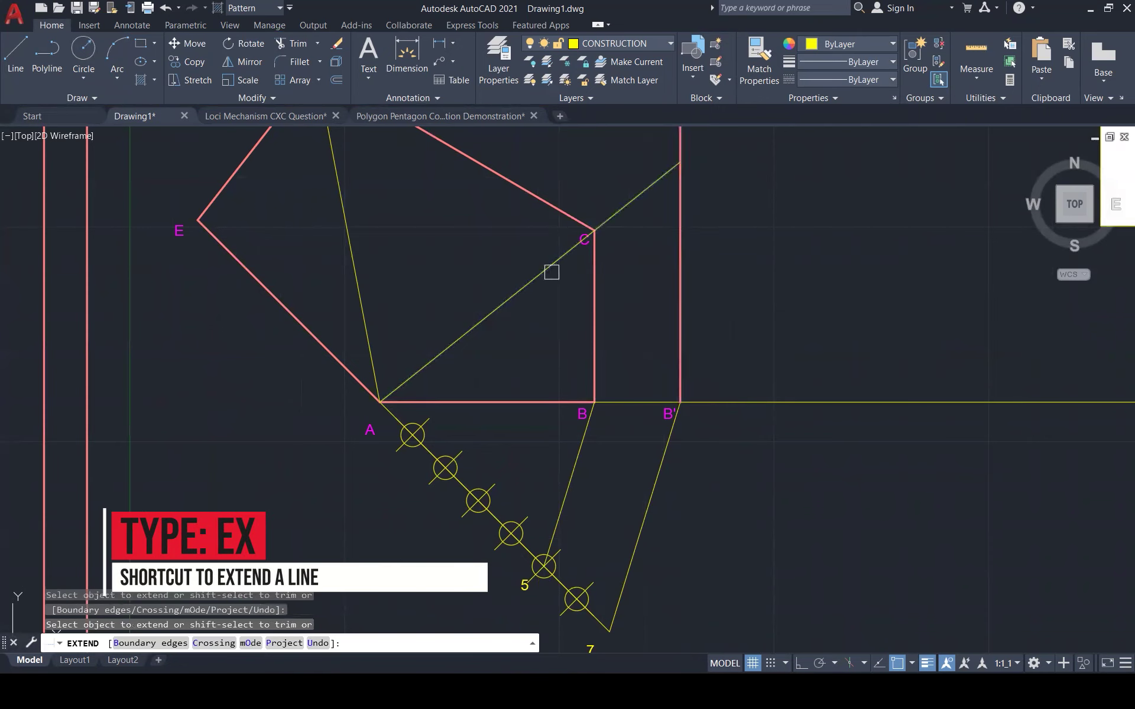
pyautogui.press('Escape')
pyautogui.press('Escape')
pyautogui.press('Escape')
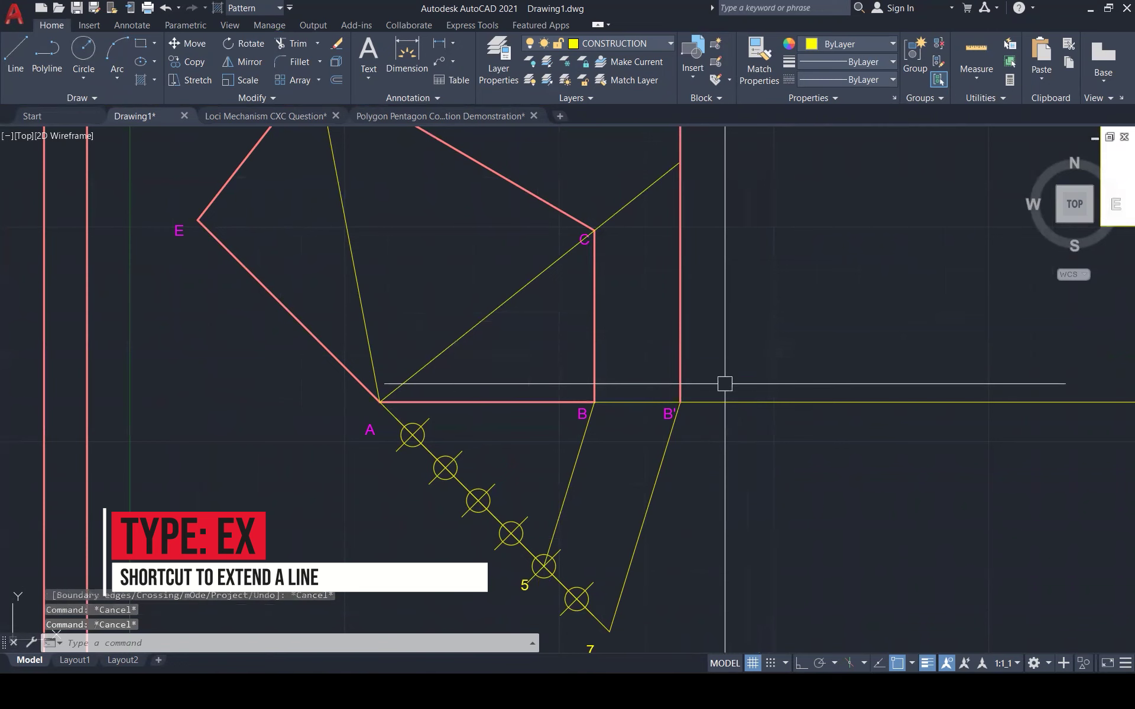
# Copy label C from corner C to where the extended diagonal meets the vertical from B', and change the copy to C'.
pyautogui.scroll(-2, 593, 299)
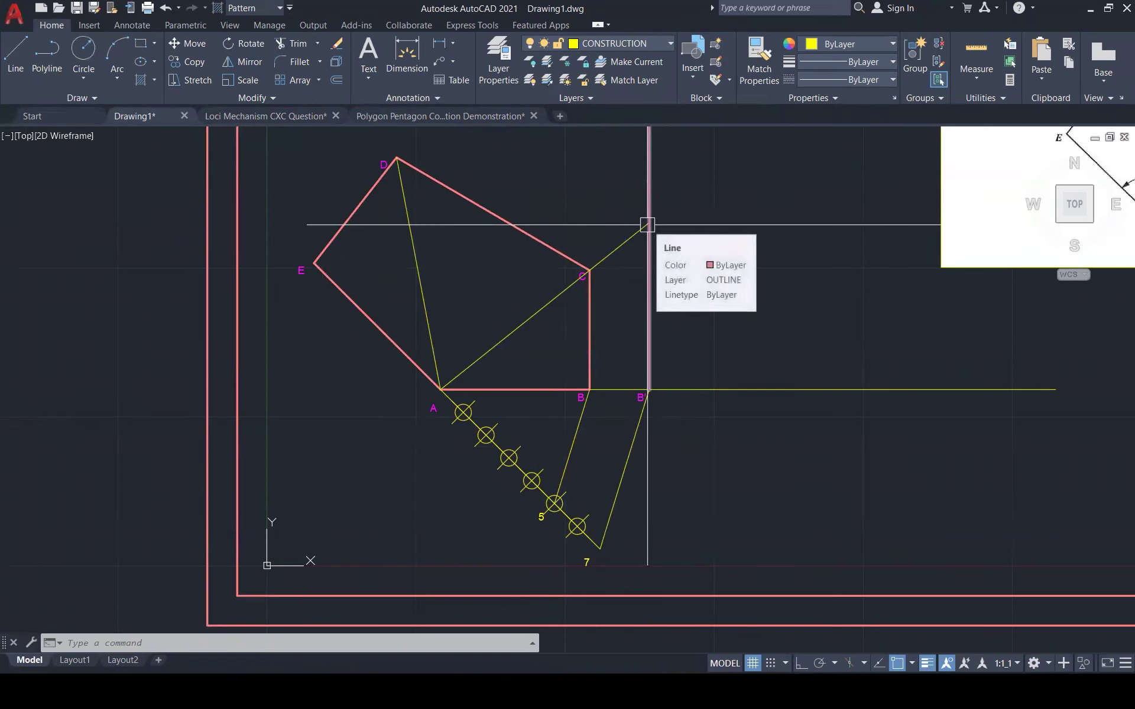
pyautogui.scroll(2, 586, 270)
pyautogui.press('Escape')
pyautogui.press('Escape')
pyautogui.click(574, 277)
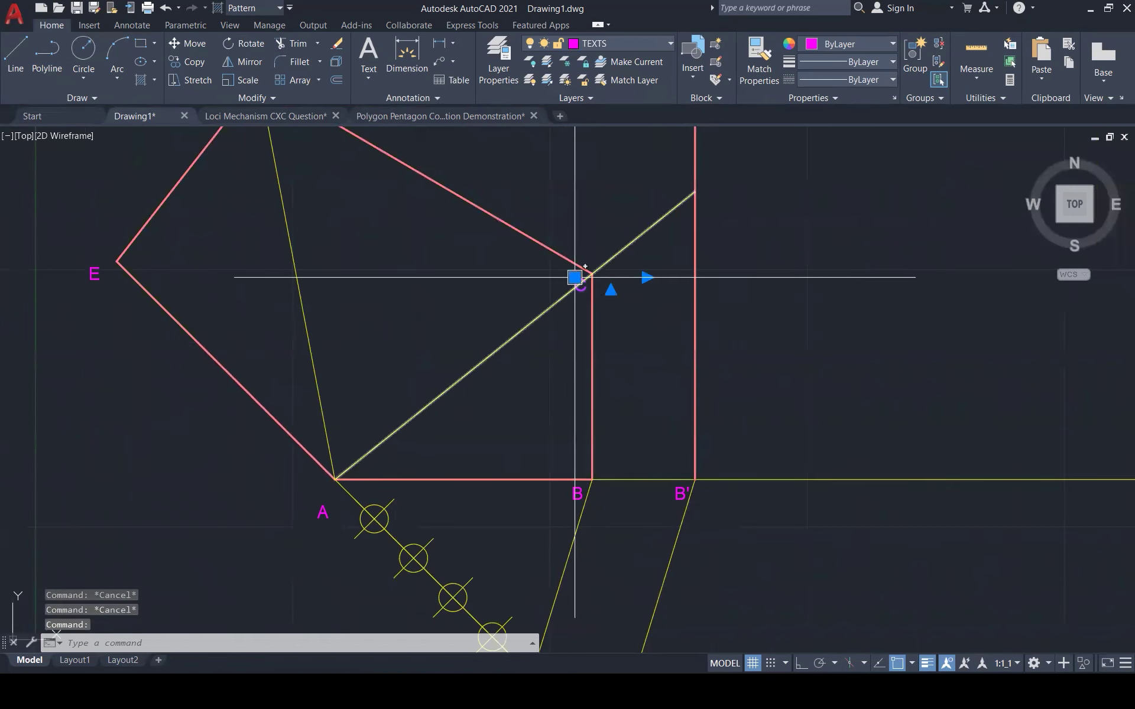
pyautogui.write('CO')
pyautogui.press('Return')
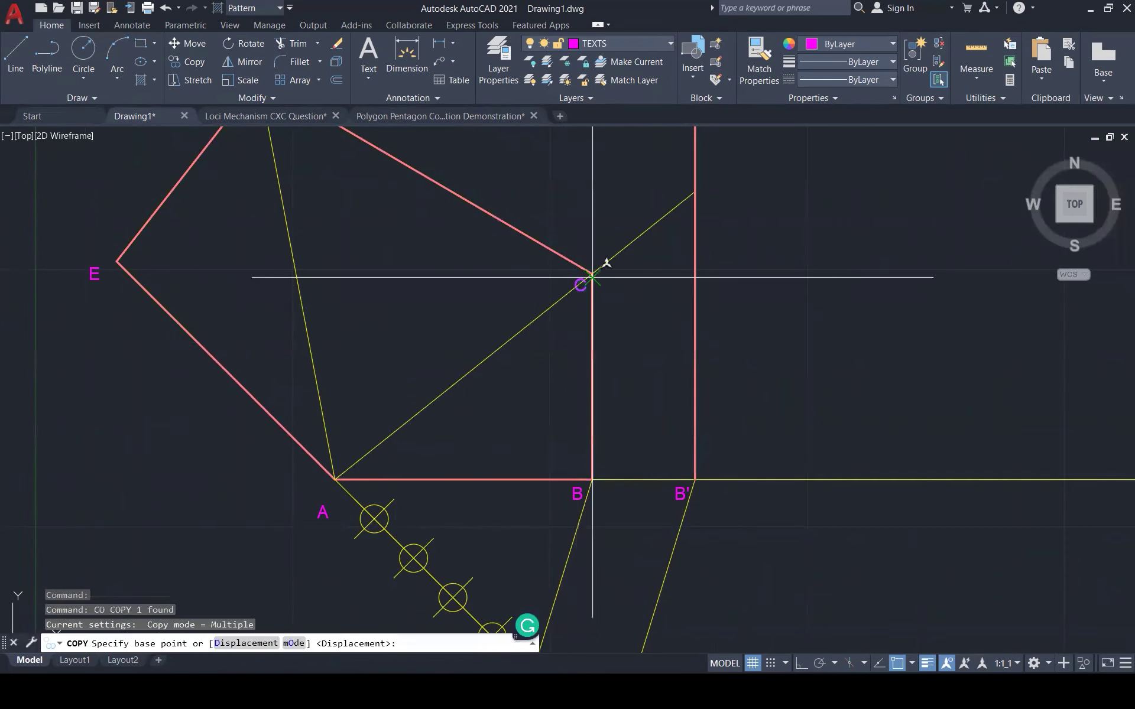
pyautogui.click(593, 274)
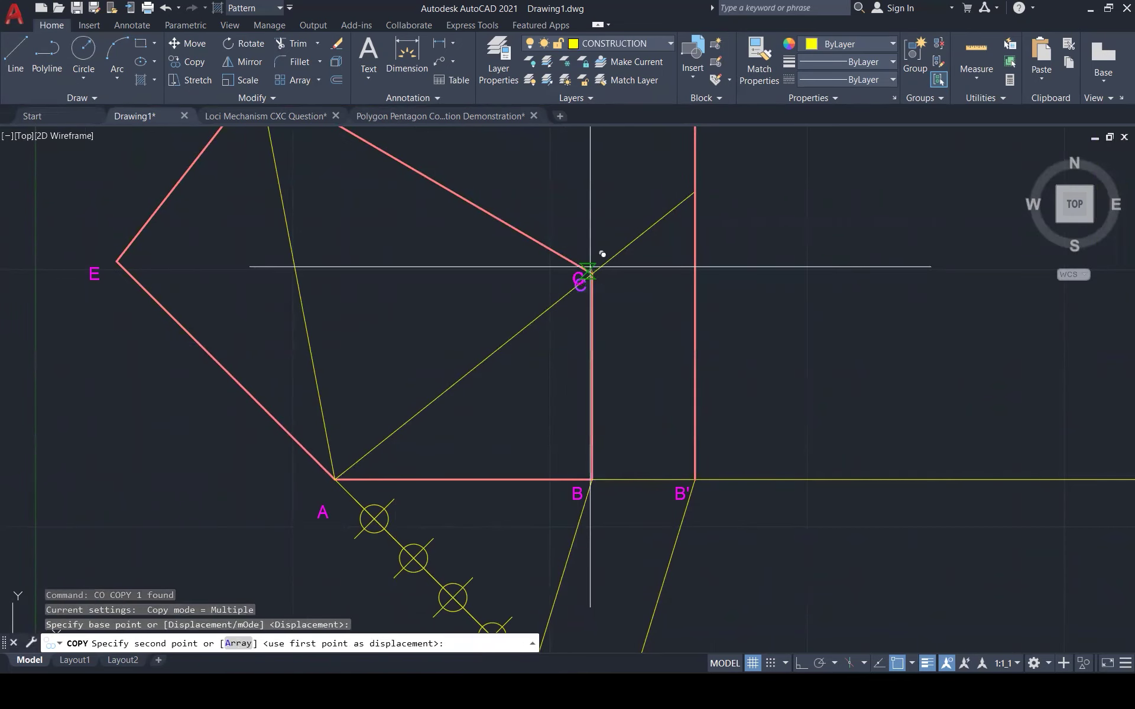
pyautogui.click(696, 191)
pyautogui.press('Escape')
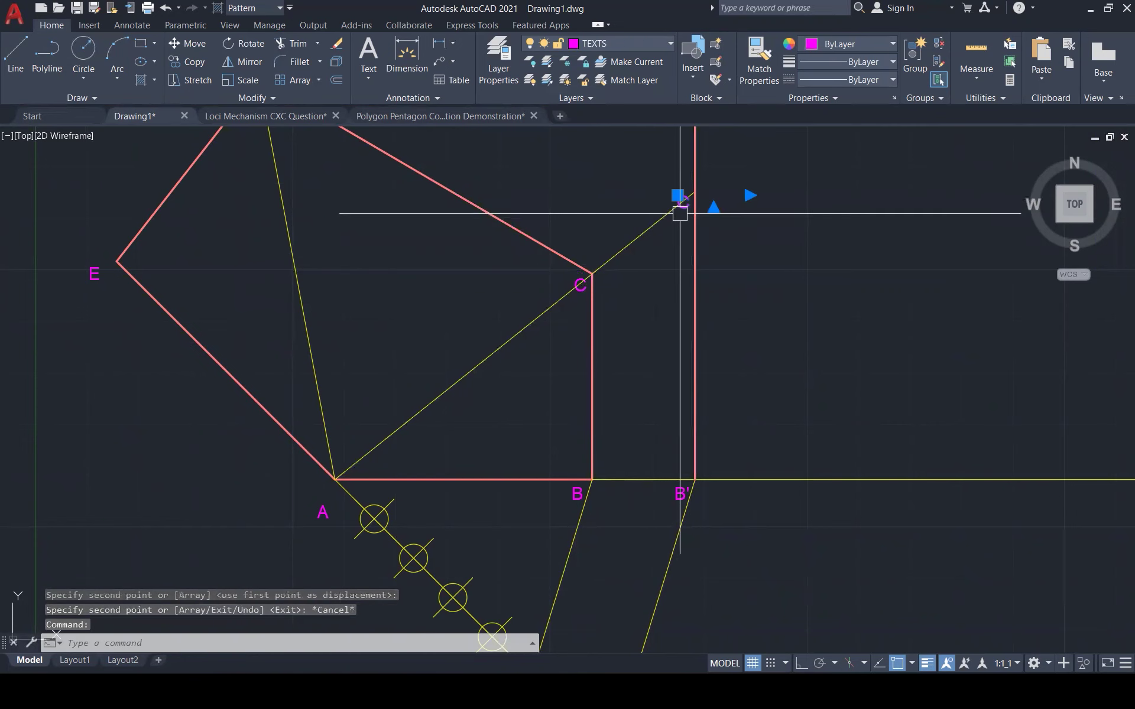
pyautogui.doubleClick(684, 203)
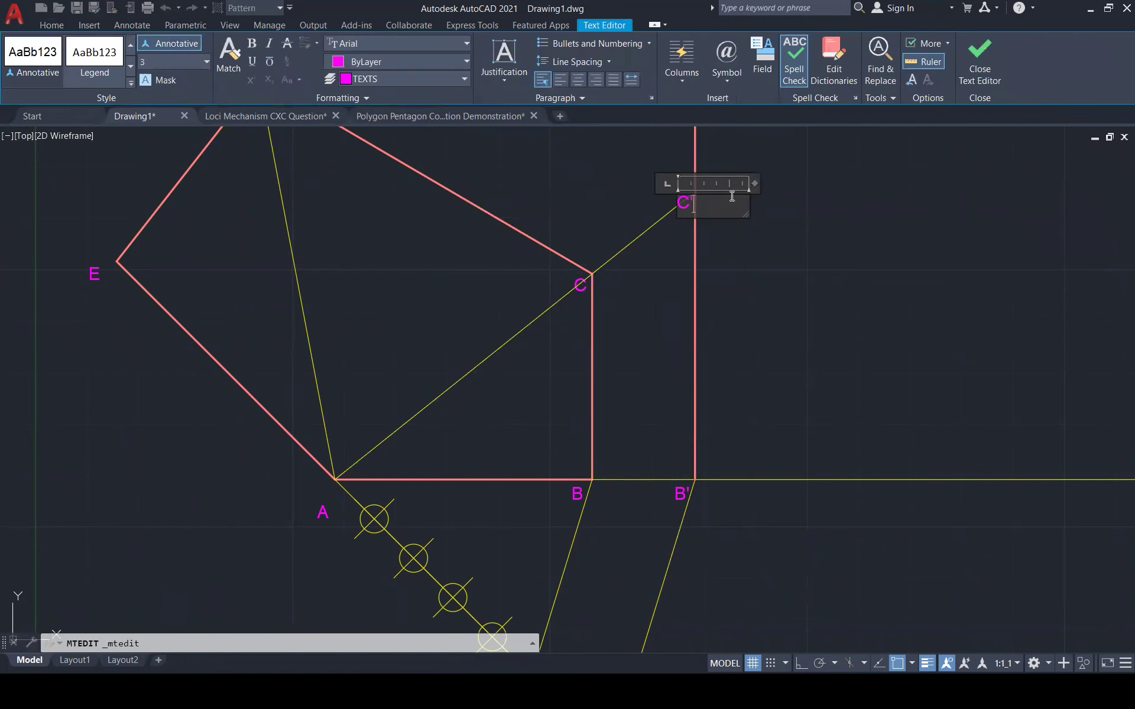
pyautogui.click(840, 208)
# Copy side CD from corner C to C' and trim off the vertical line above C'.
pyautogui.scroll(-1, 843, 507)
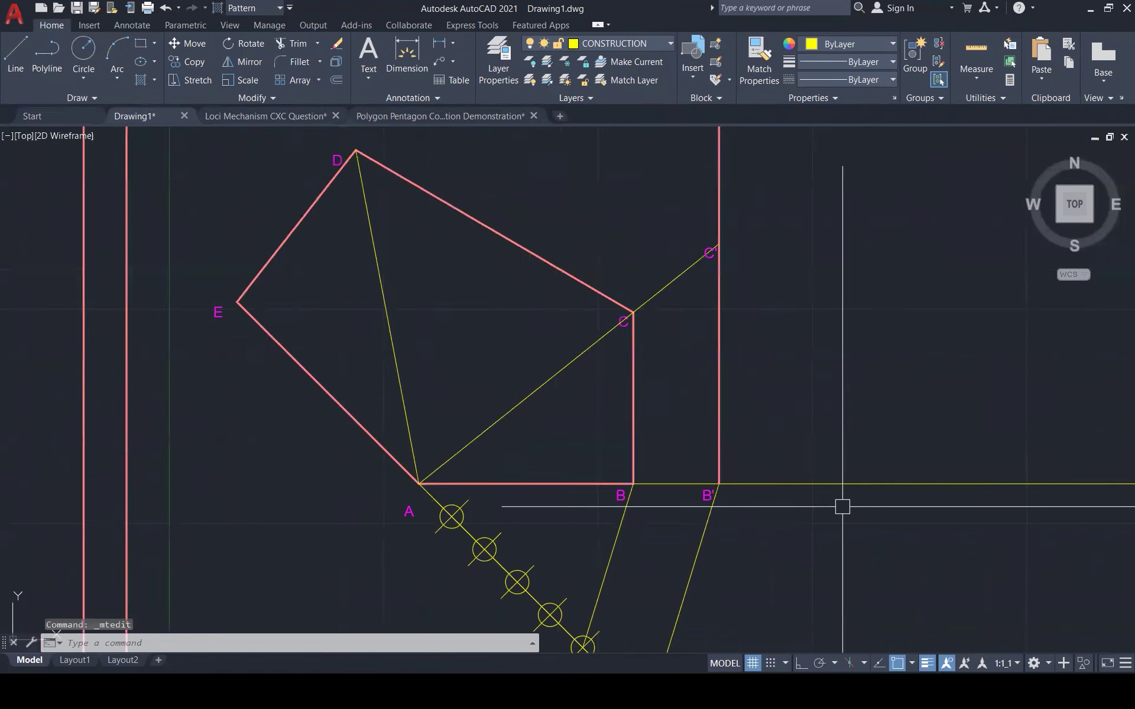
pyautogui.scroll(-1, 842, 507)
pyautogui.scroll(-2, 820, 294)
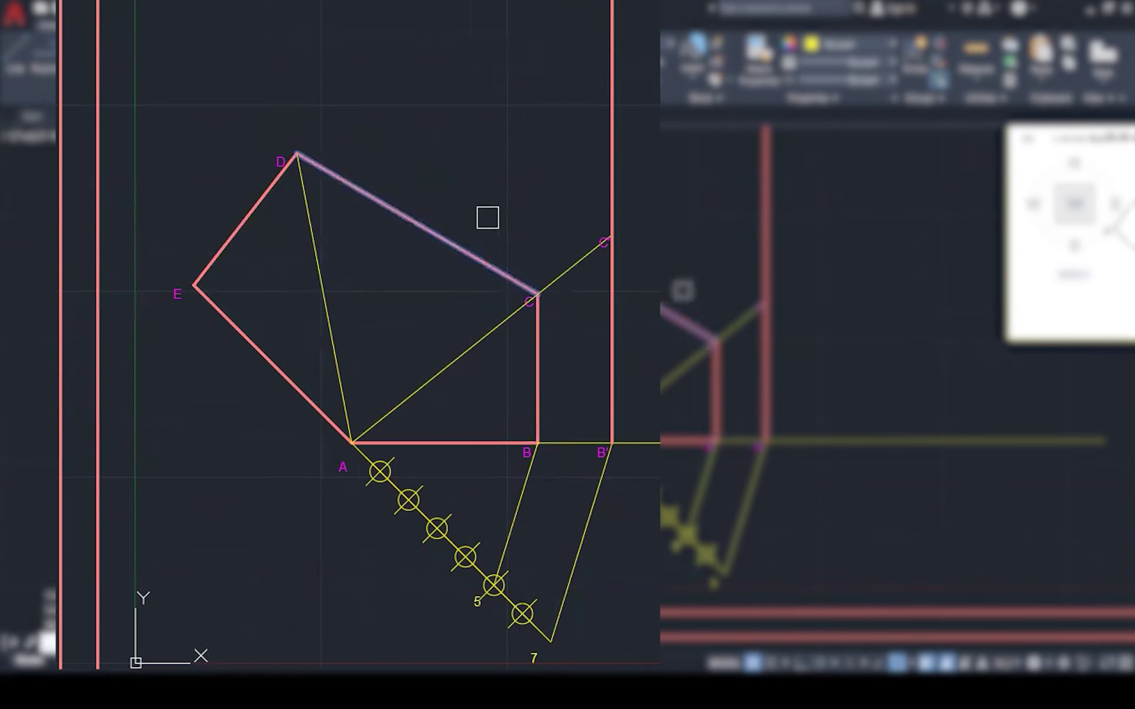
pyautogui.click(536, 294)
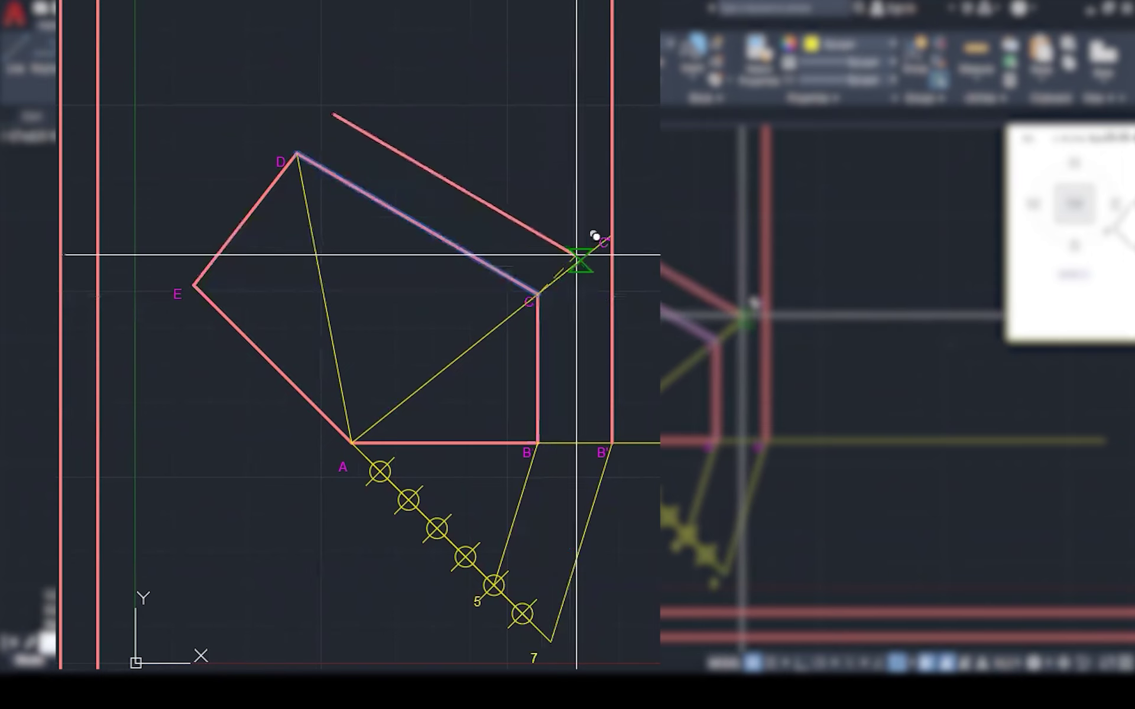
pyautogui.click(612, 234)
pyautogui.press('Escape')
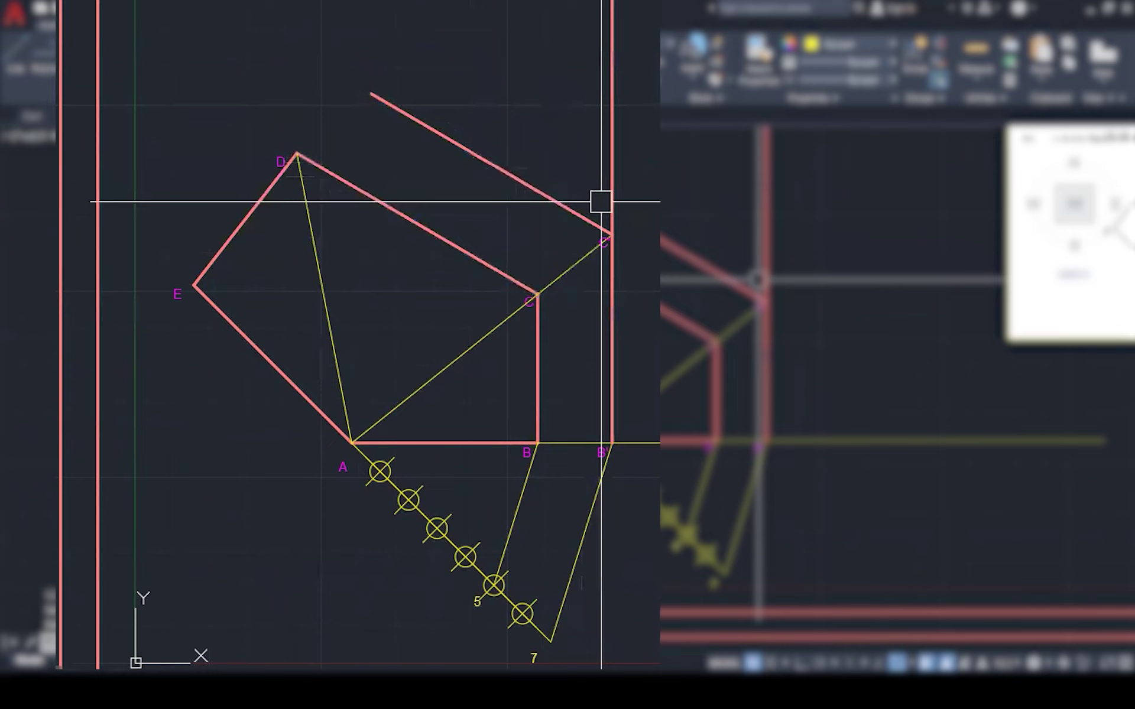
pyautogui.press('e')
pyautogui.press('Return')
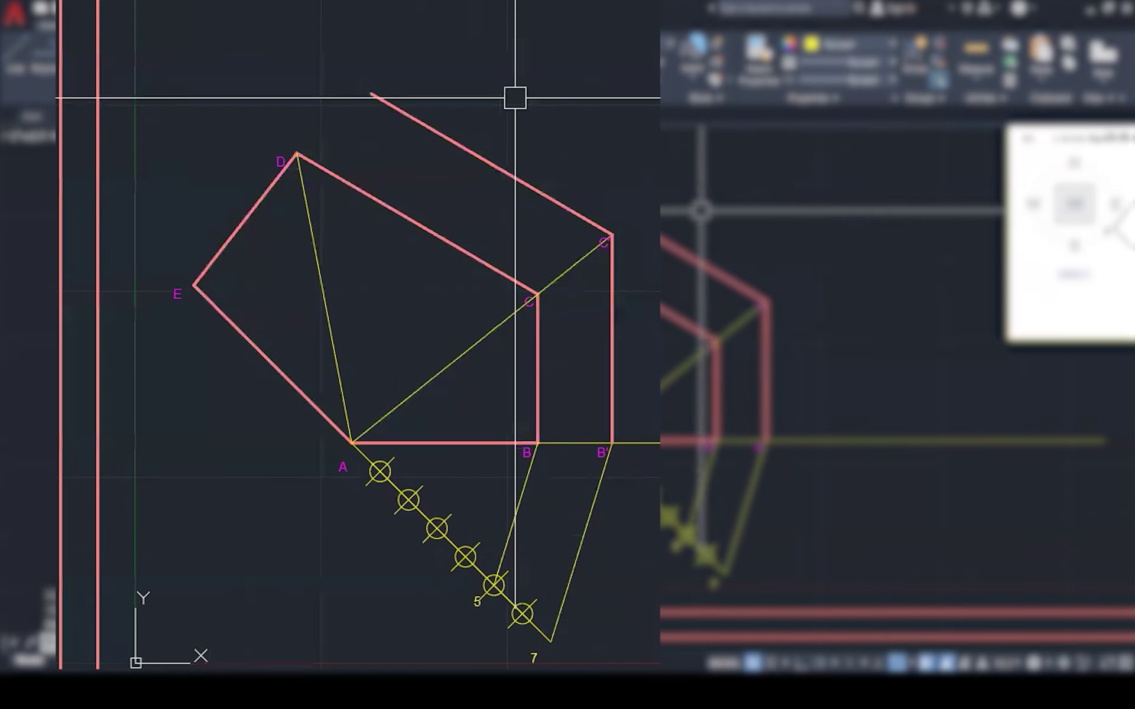
pyautogui.click(255, 103)
pyautogui.click(317, 168)
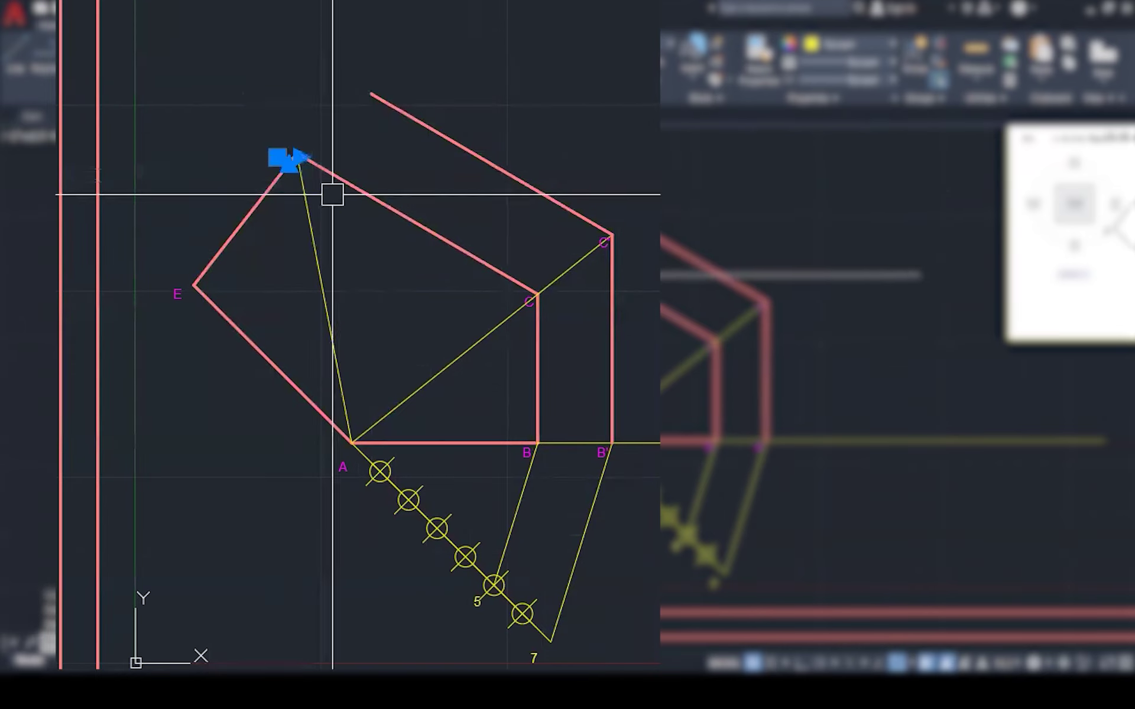
pyautogui.click(297, 153)
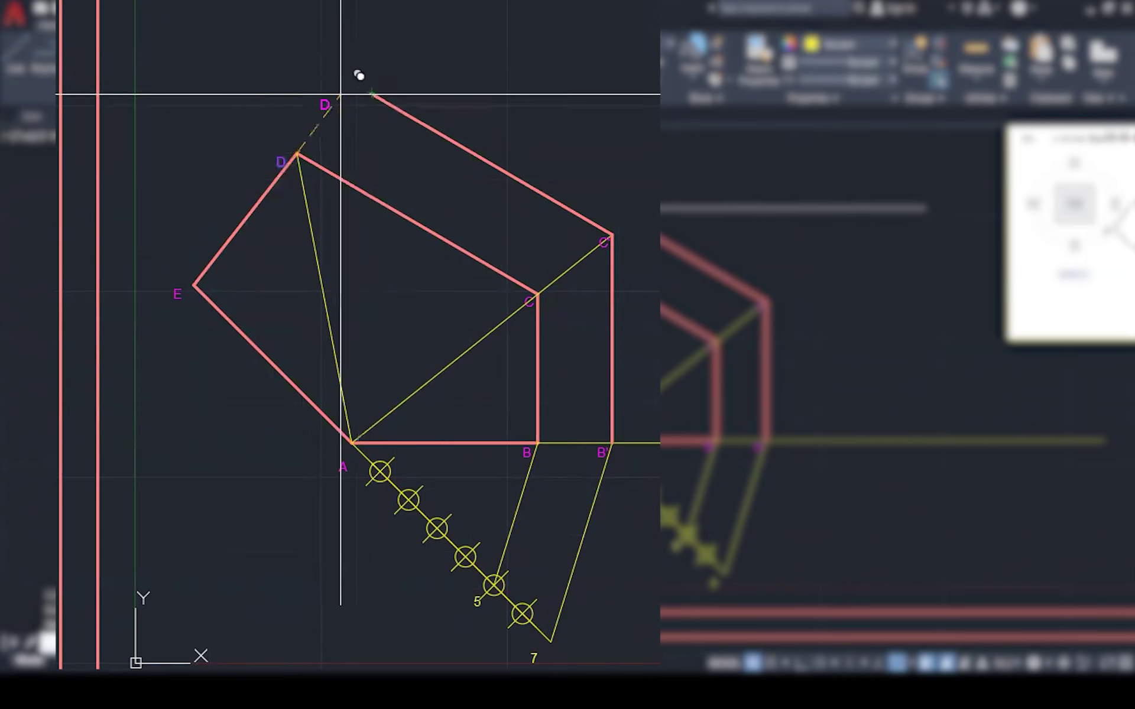
pyautogui.press('Escape')
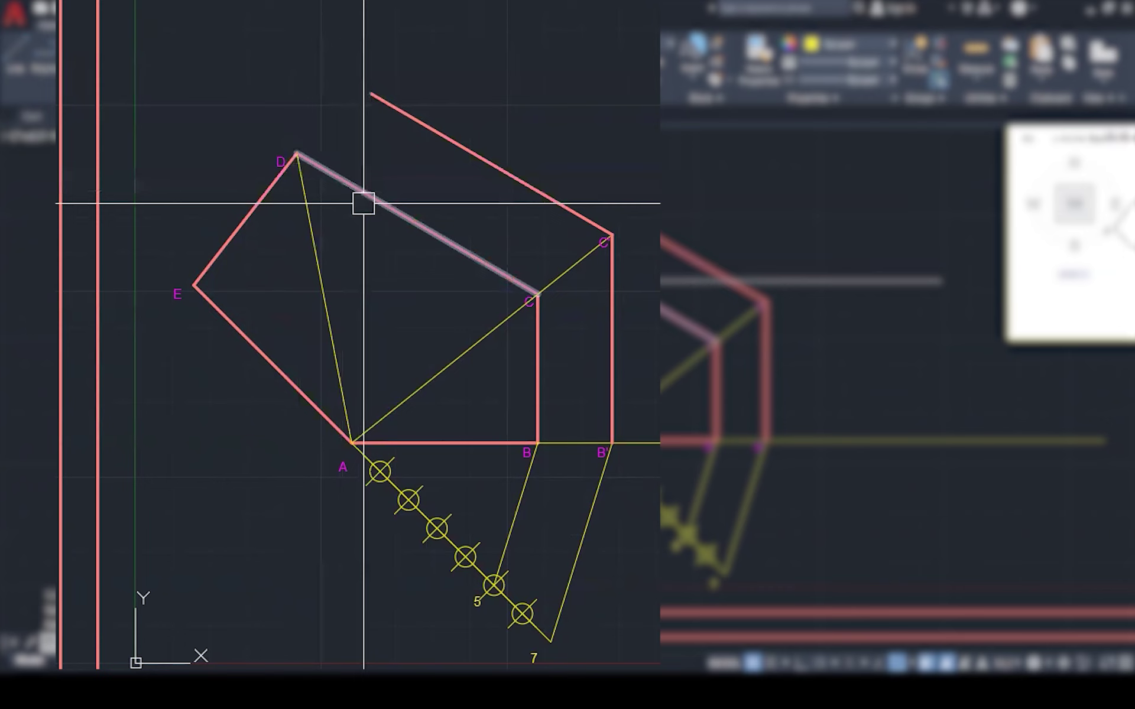
# Fillet diagonal AD with the sloping side from C' so both lines extend to a shared corner.
pyautogui.press('f')
pyautogui.press('Return')
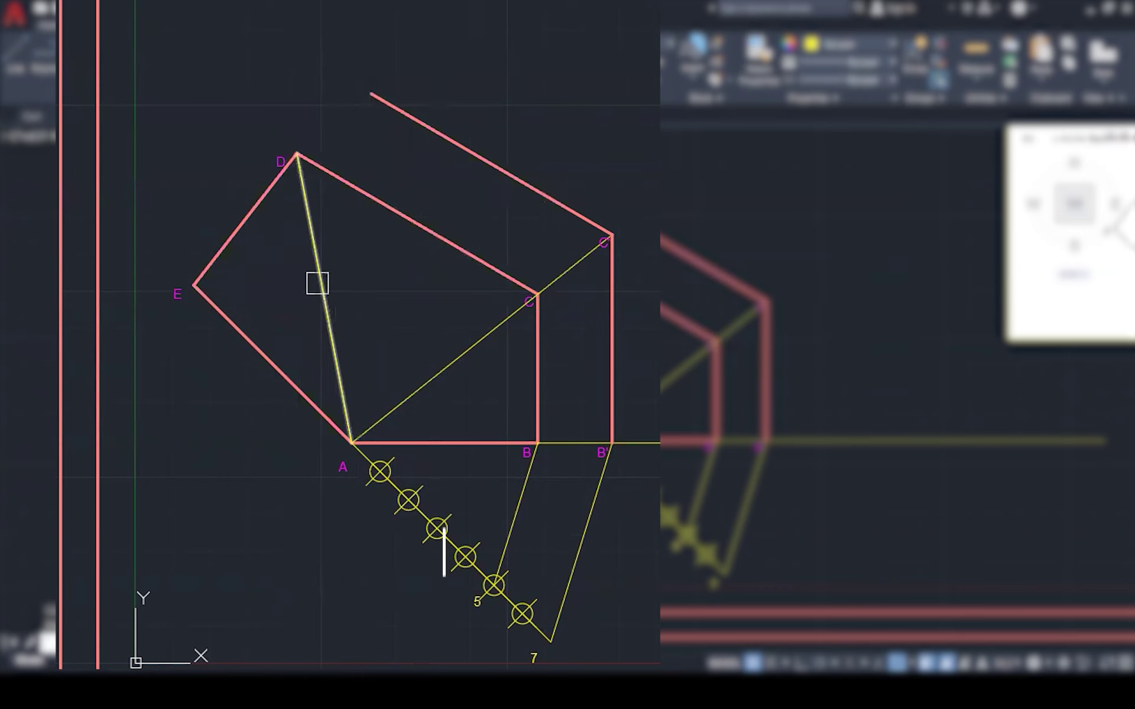
pyautogui.click(315, 279)
pyautogui.click(414, 119)
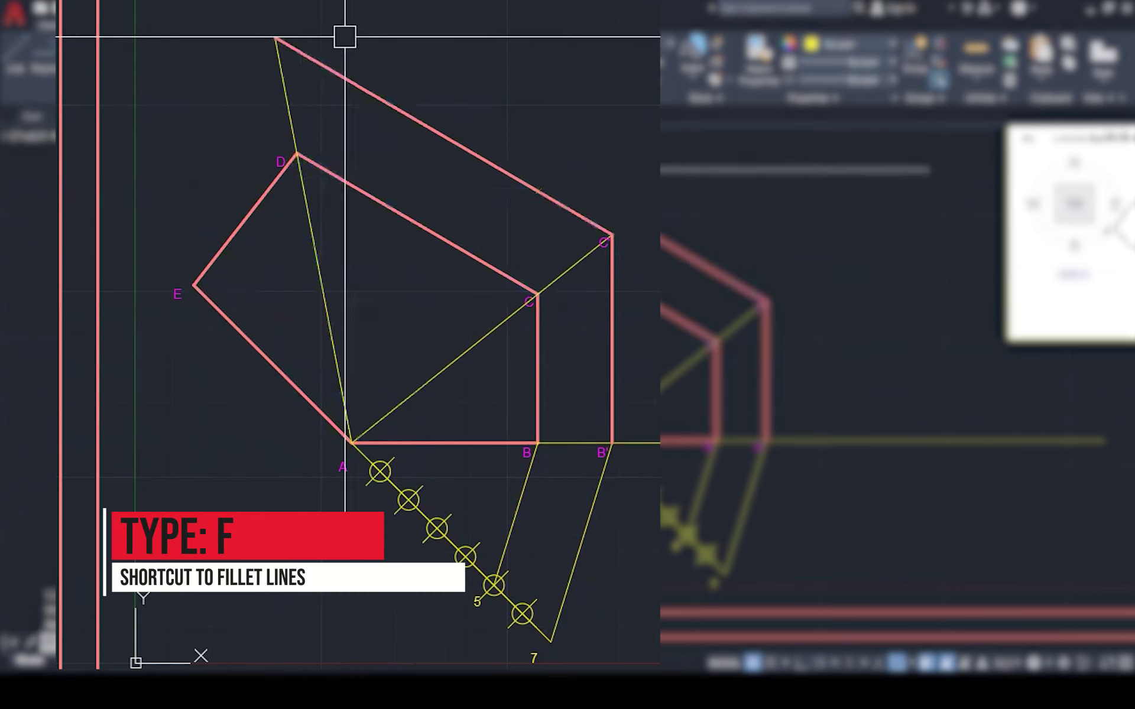
# Copy label D from corner D to the enlarged figure's upper corner and change the copy to D'.
pyautogui.click(246, 112)
pyautogui.click(342, 172)
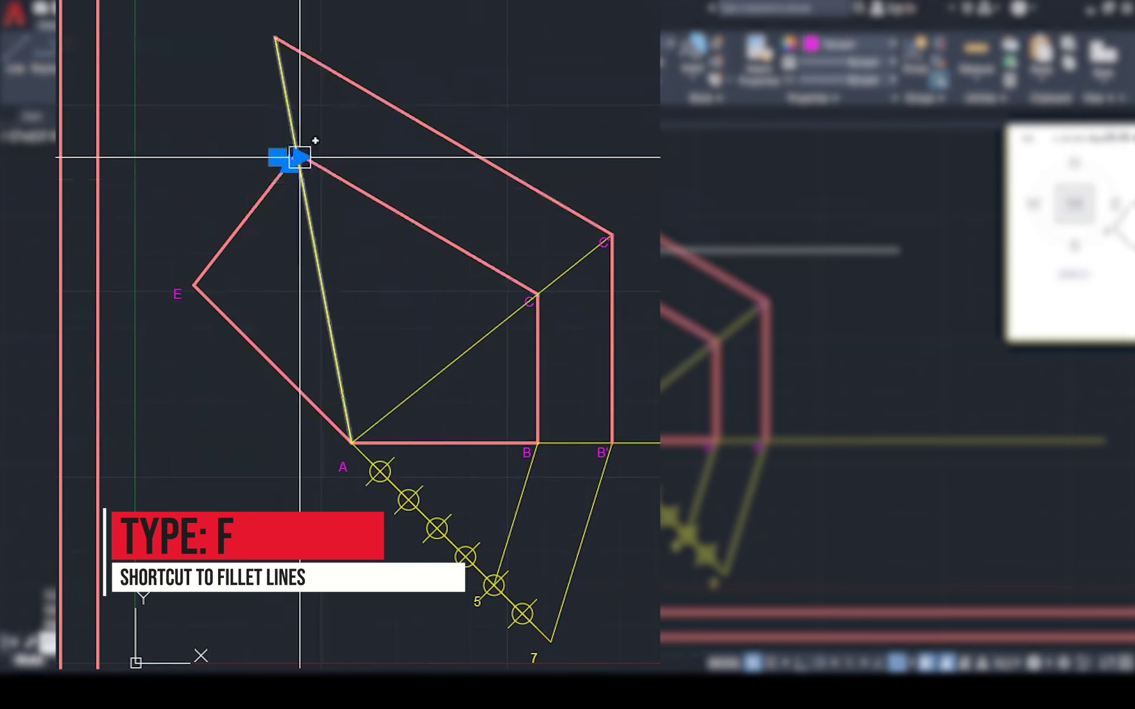
pyautogui.click(299, 157)
pyautogui.click(278, 39)
pyautogui.doubleClick(260, 45)
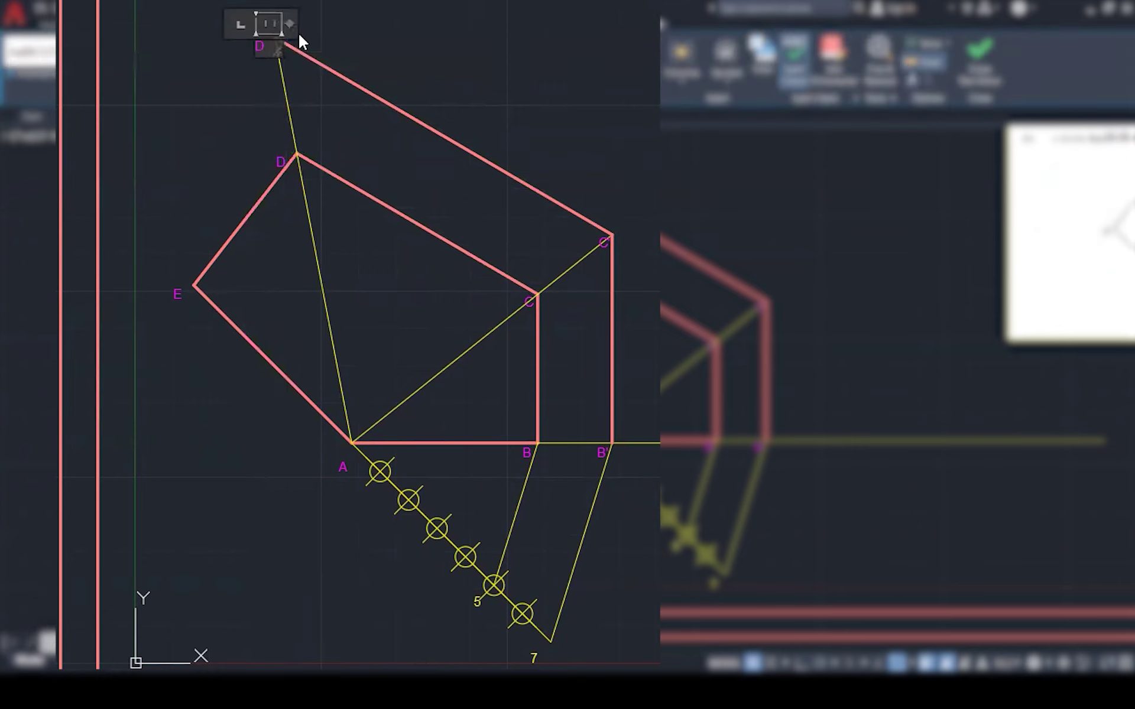
pyautogui.write("'")
pyautogui.click(416, 48)
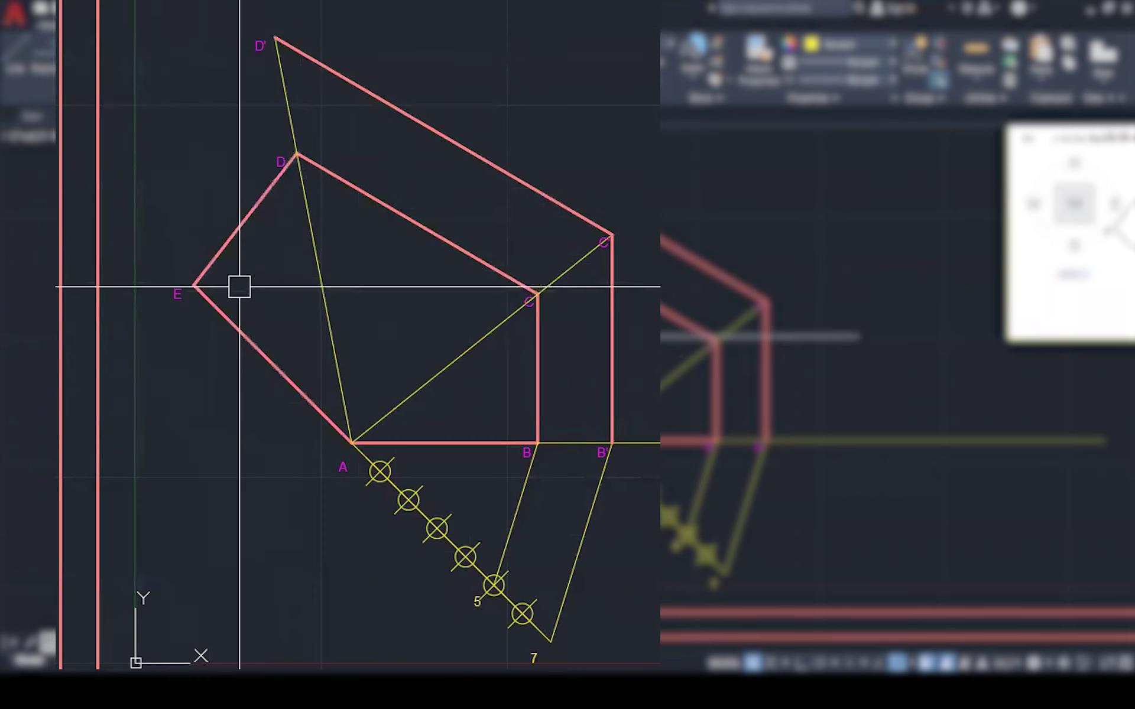
# Copy side DE from corner D to D'.
pyautogui.click(243, 220)
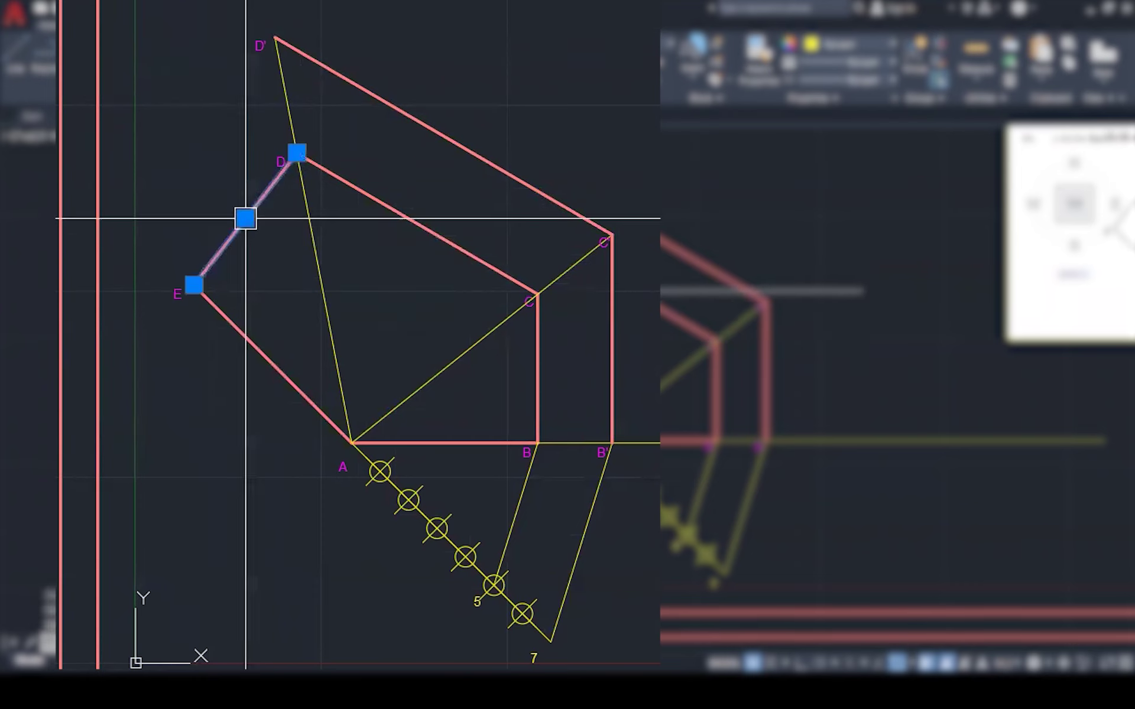
pyautogui.press('m')
pyautogui.press('Return')
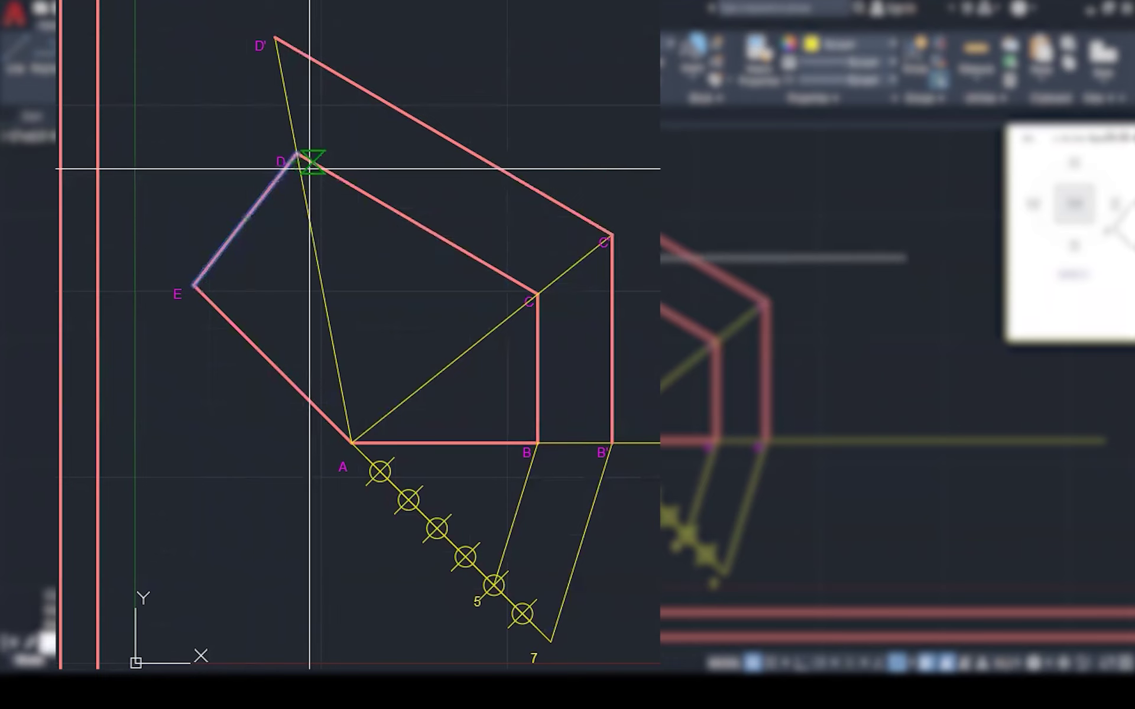
pyautogui.click(296, 155)
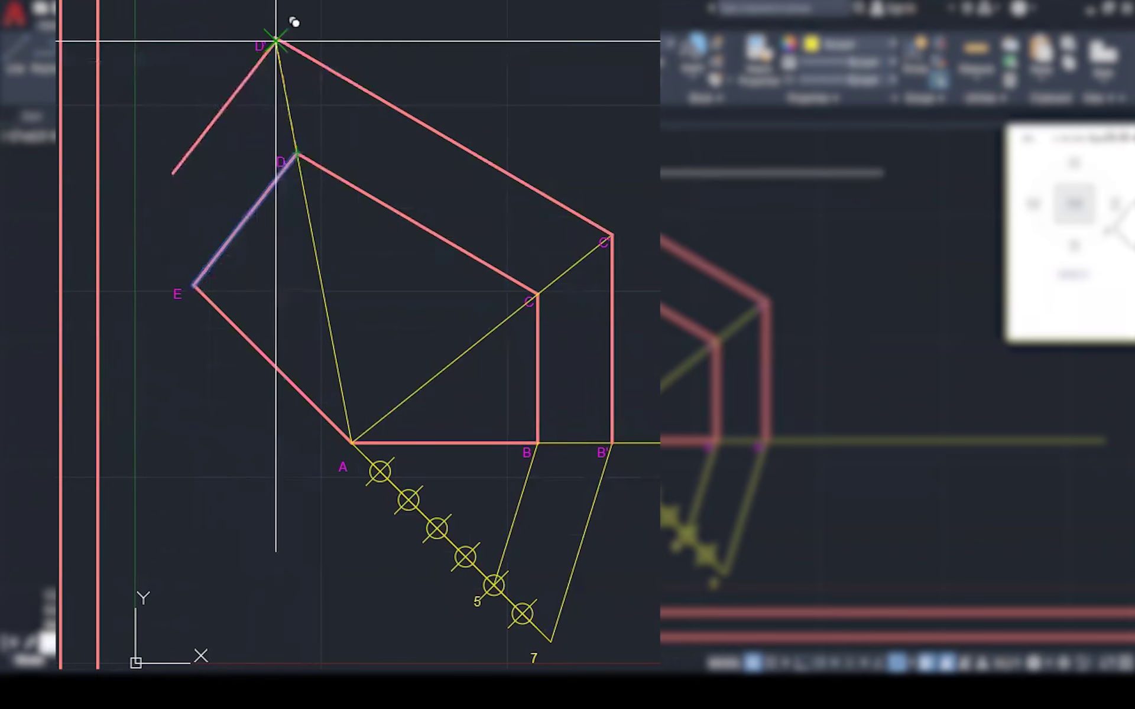
pyautogui.click(275, 37)
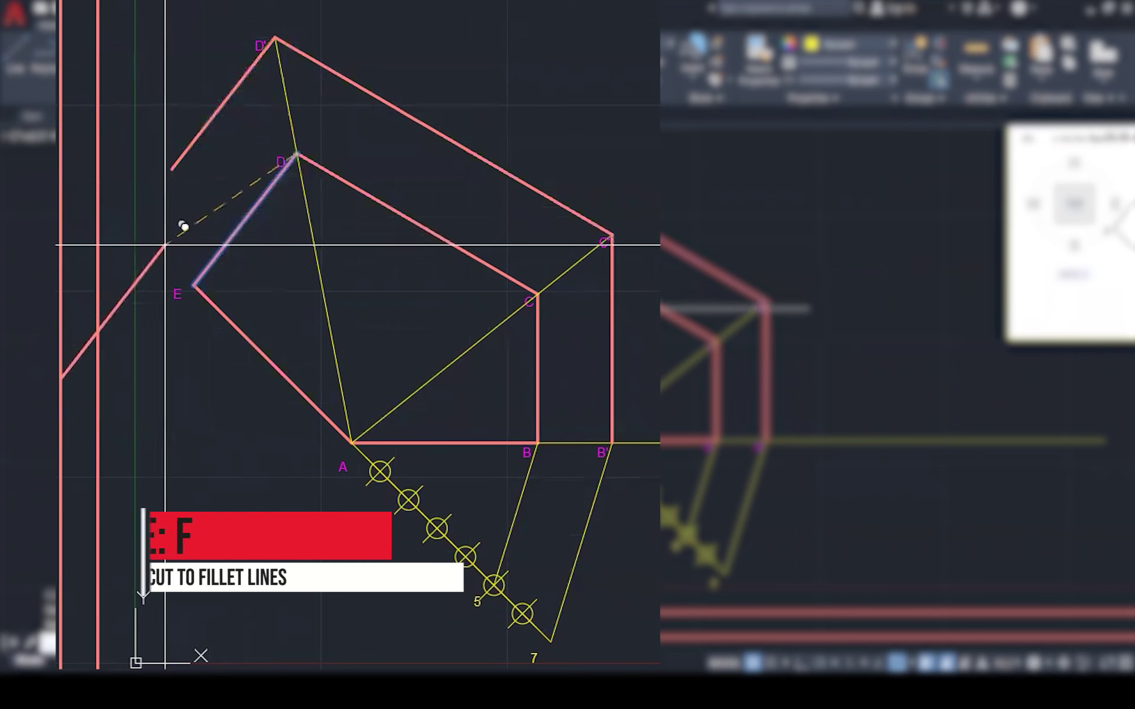
pyautogui.press('Escape')
# Fillet side AE with the copied side from D' so both lines extend to a shared corner.
pyautogui.write('f')
pyautogui.press('Return')
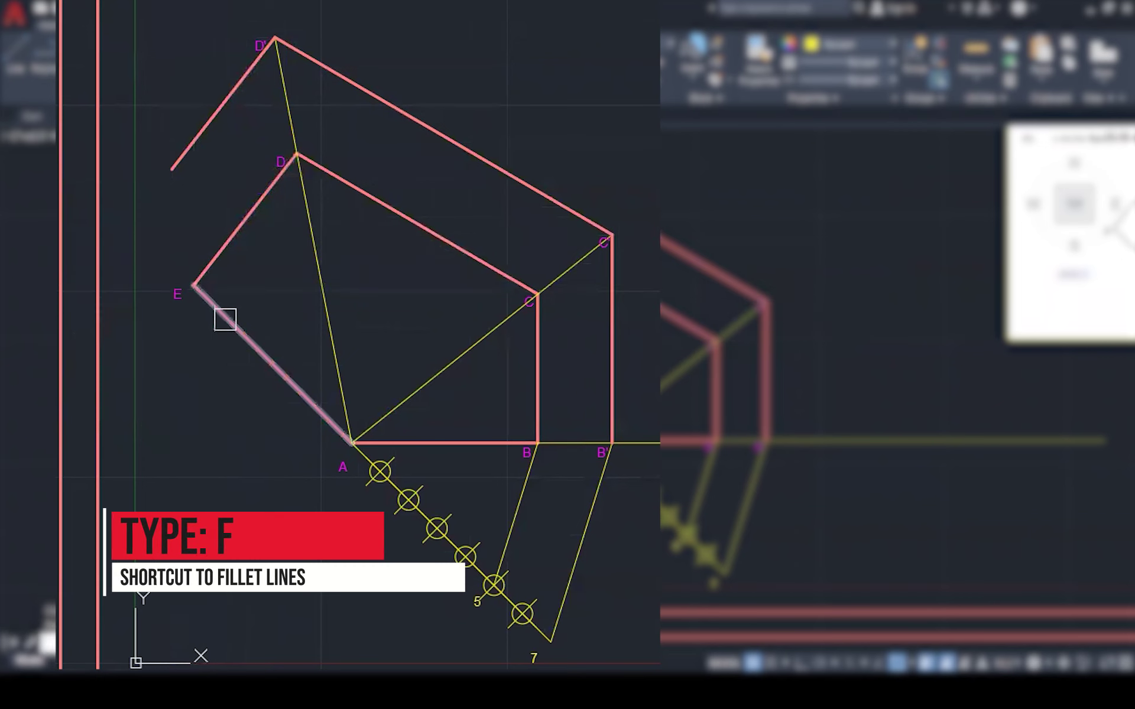
pyautogui.press('Escape')
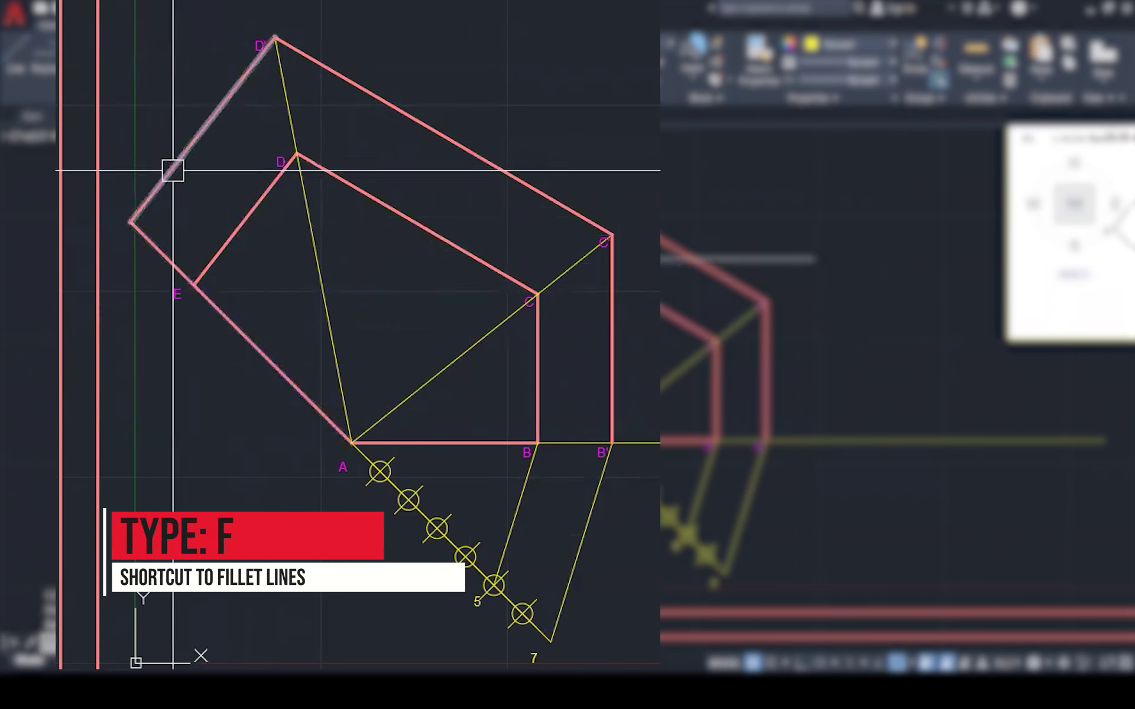
# Copy label E from corner E to the enlarged figure's outer corner and change the copy to E'.
pyautogui.click(148, 273)
pyautogui.click(200, 322)
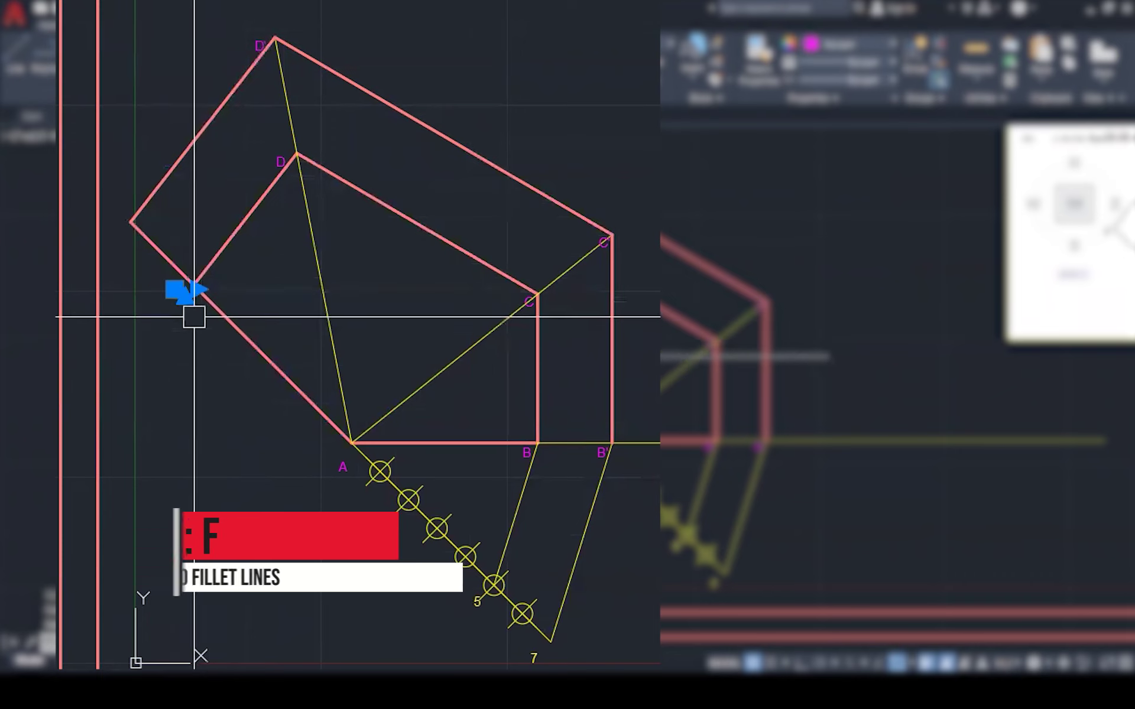
pyautogui.click(185, 297)
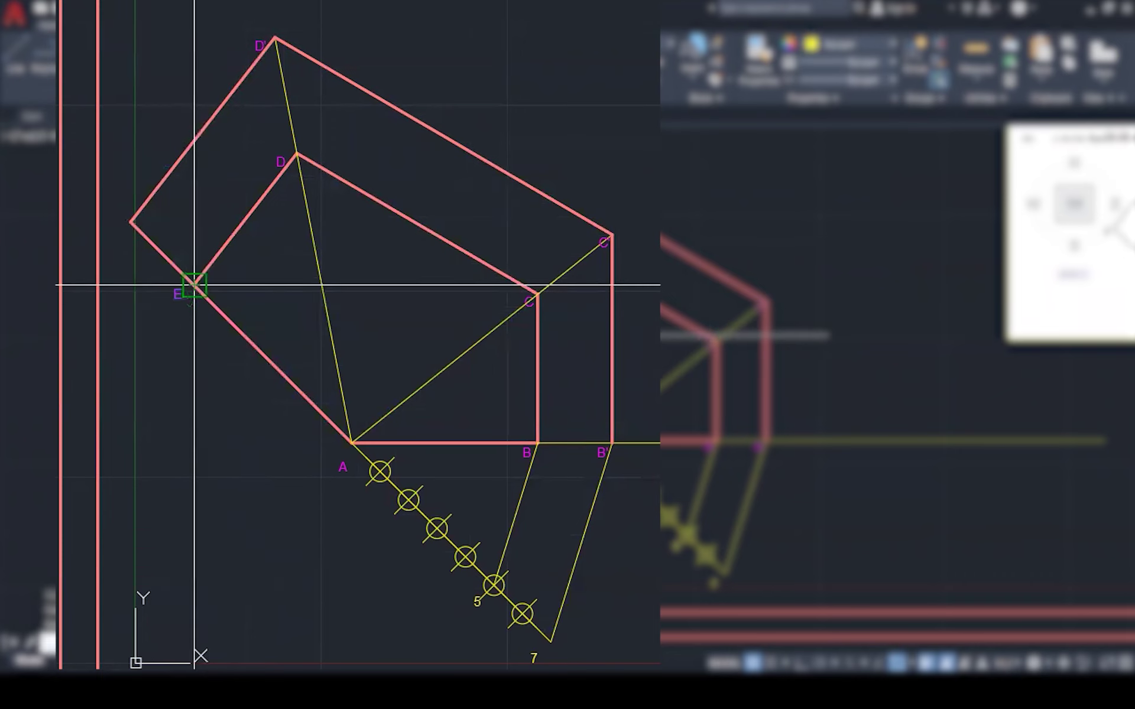
pyautogui.click(132, 223)
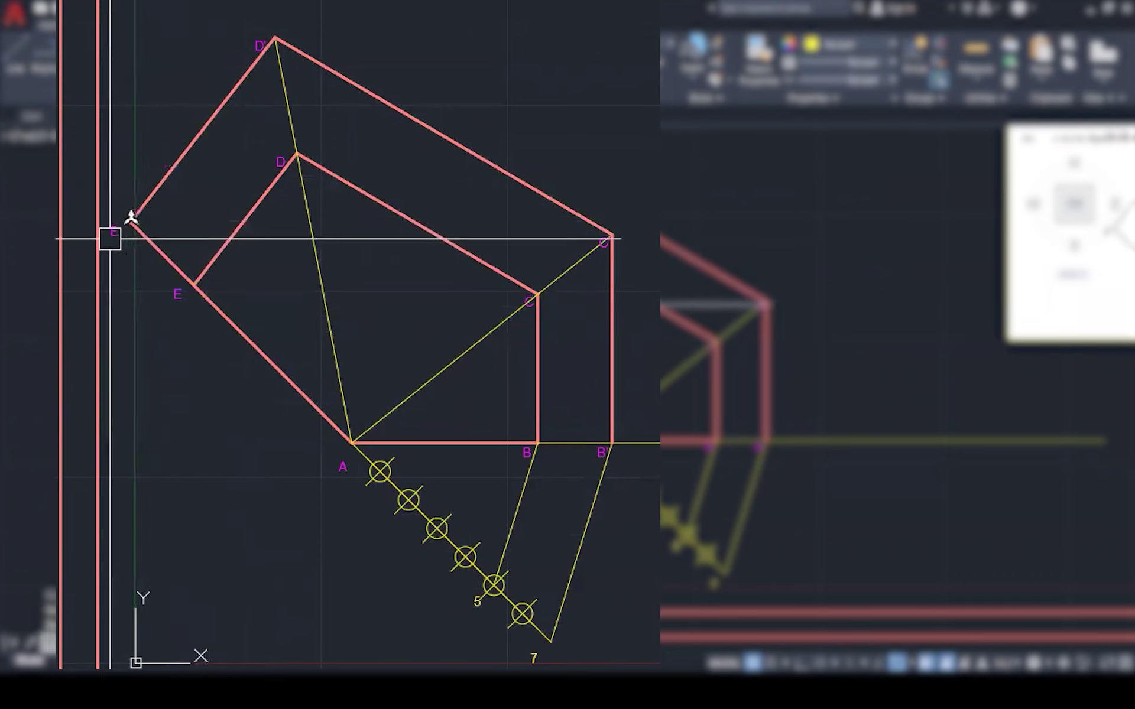
pyautogui.doubleClick(114, 230)
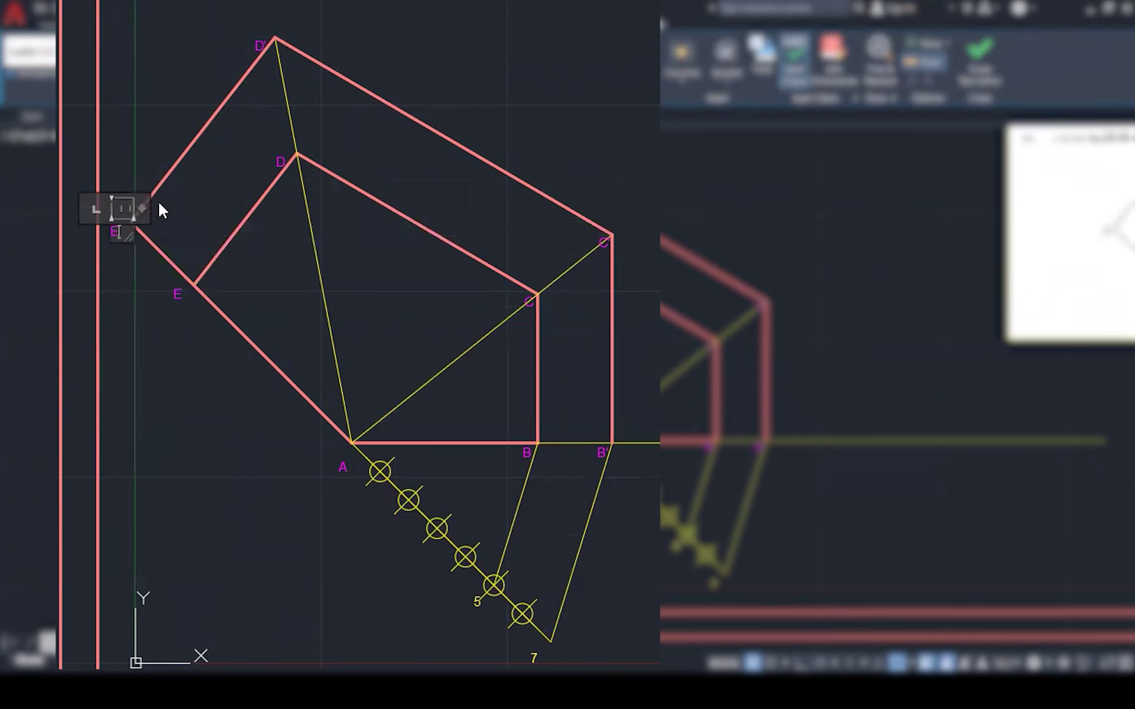
pyautogui.write("'")
pyautogui.click(197, 166)
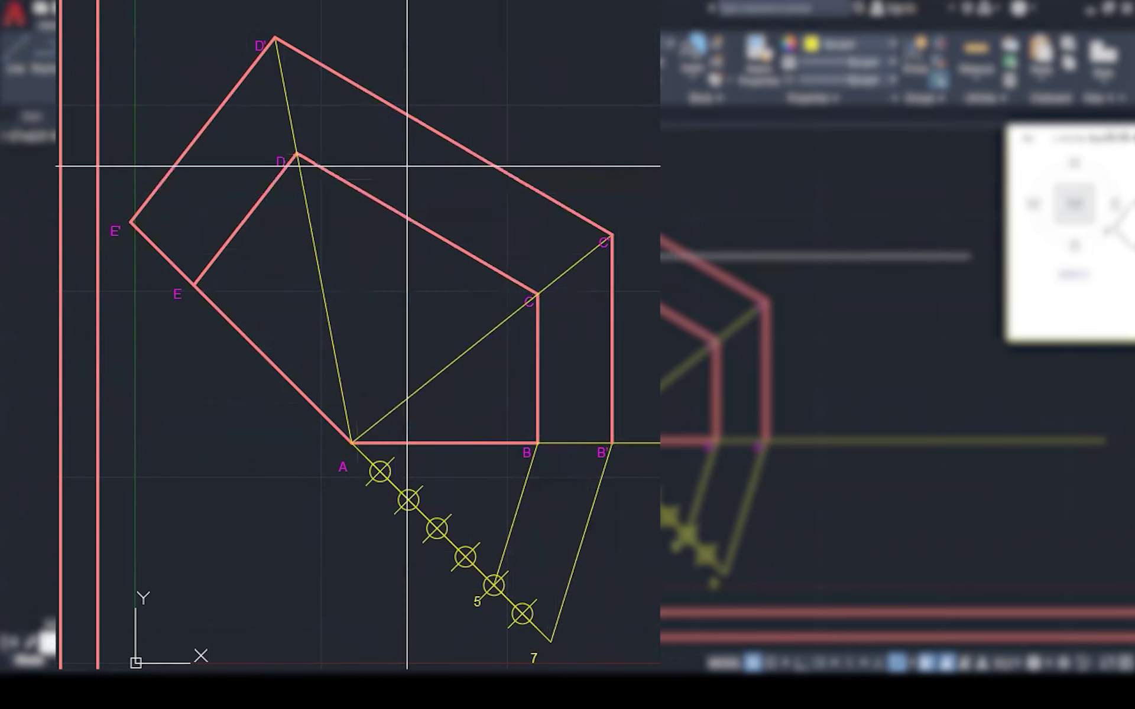
# Hatch the three regions between polygon ABCDE and the enlarged figure and put the hatch on the HATCH layer.
pyautogui.press('h')
pyautogui.press('Return')
pyautogui.click(279, 123)
pyautogui.click(560, 317)
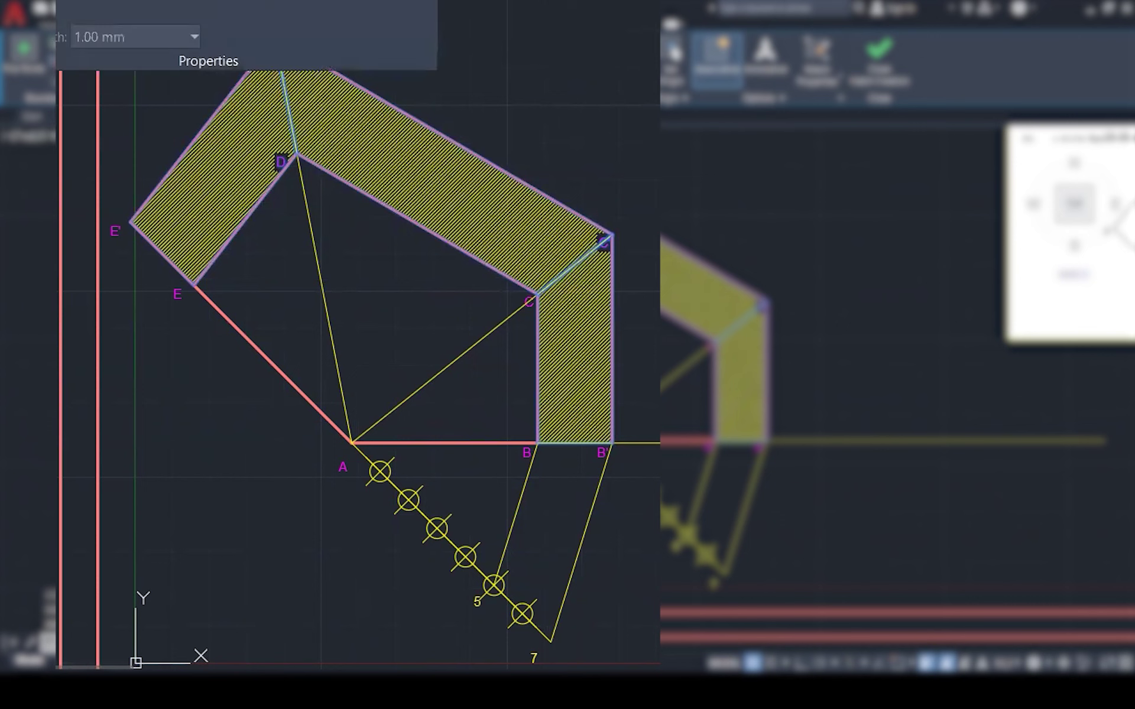
pyautogui.click(89, 12)
pyautogui.click(92, 137)
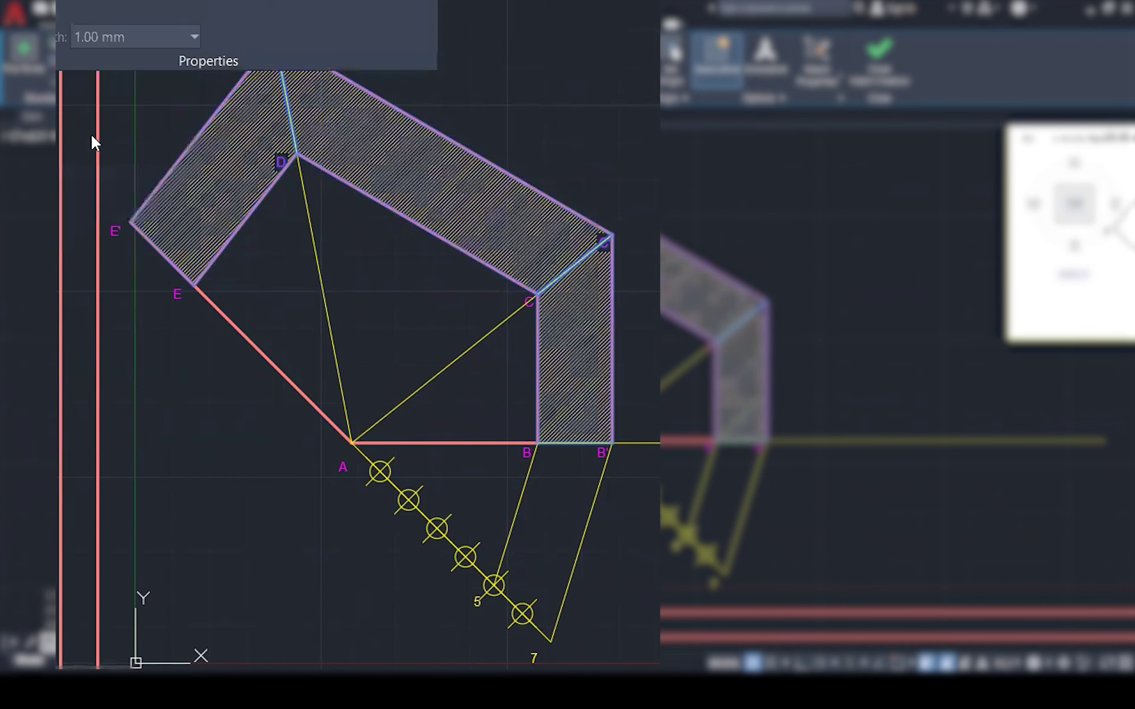
pyautogui.press('Return')
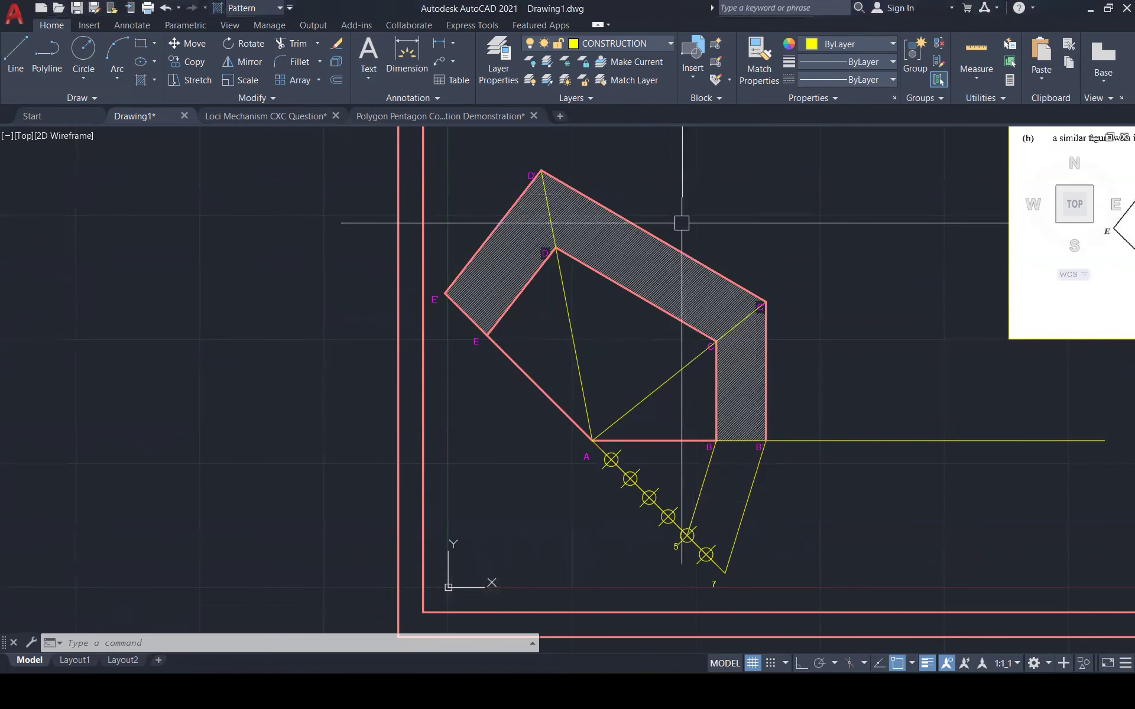
pyautogui.press('Escape')
pyautogui.press('Escape')
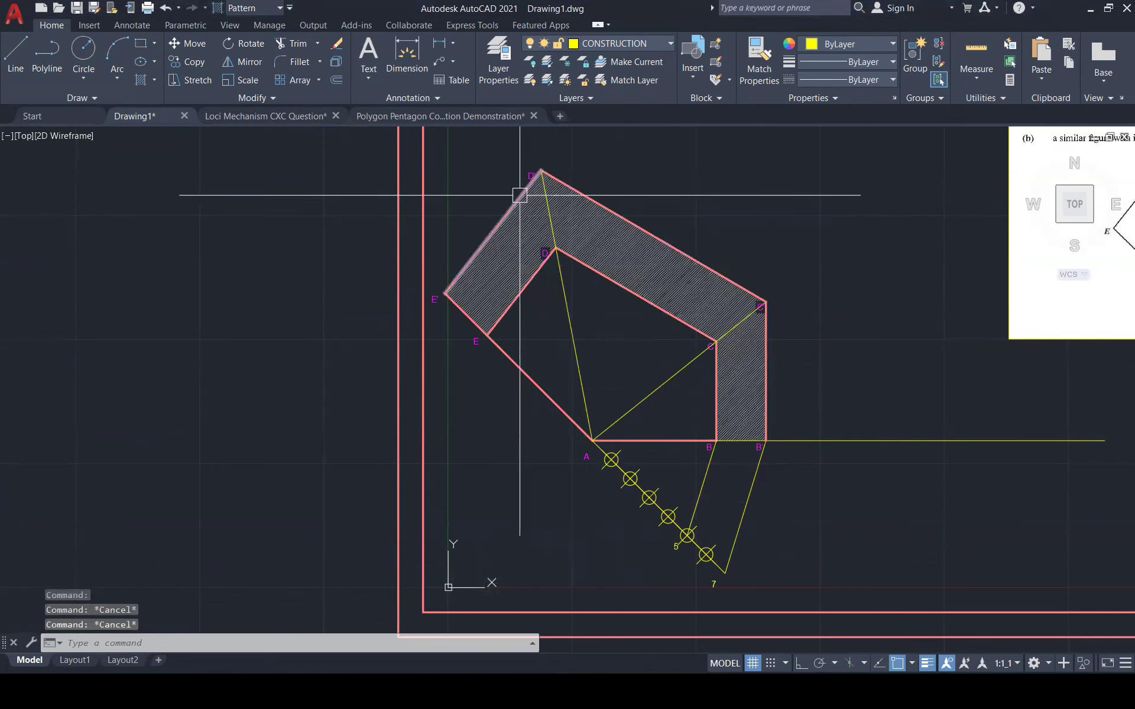
# Make DIMENSIONS the current layer and place a linear dimension below base AB.
pyautogui.scroll(-2, 432, 239)
pyautogui.scroll(-2, 427, 241)
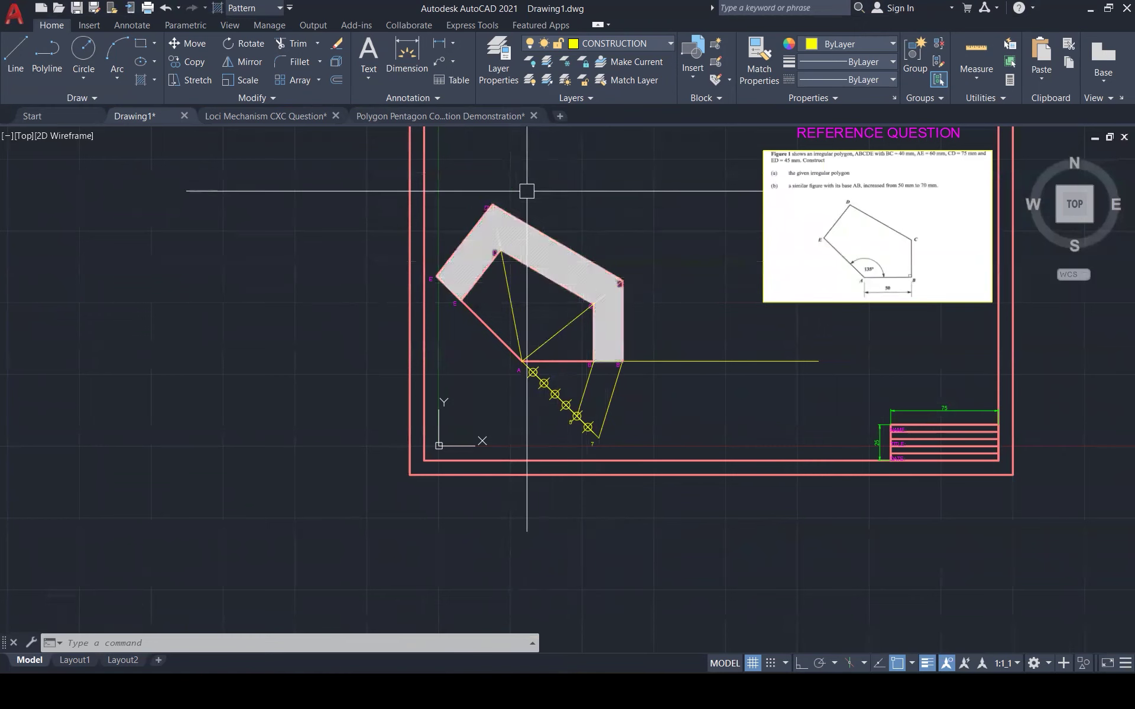
pyautogui.click(646, 43)
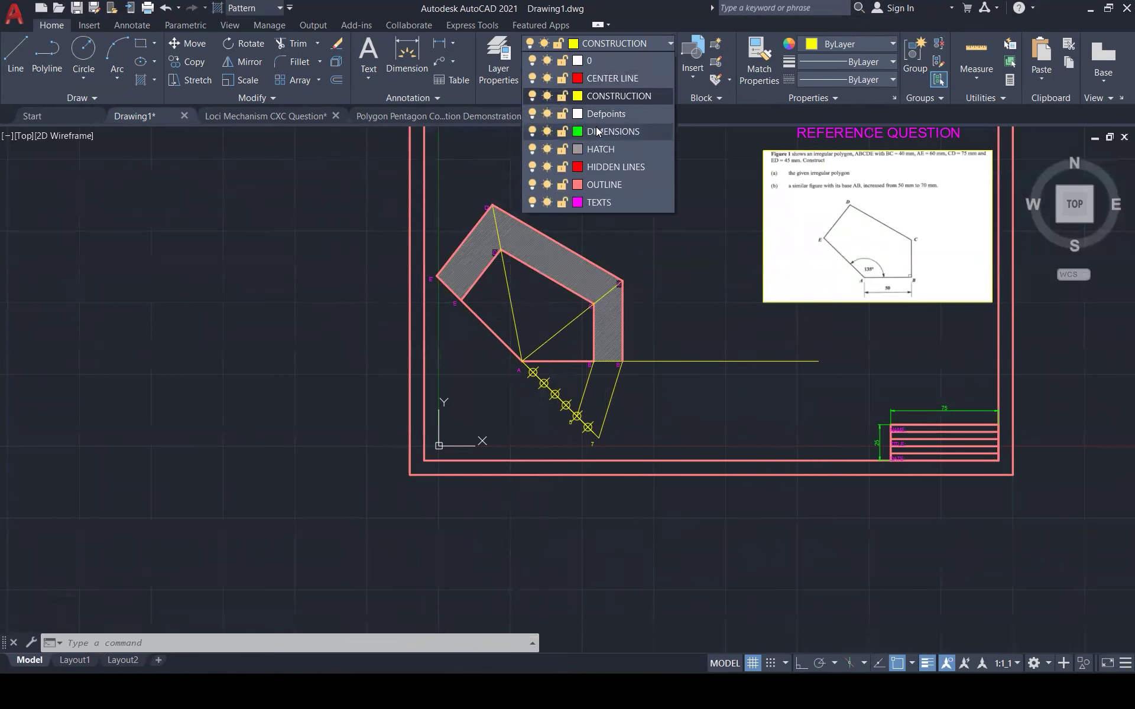
pyautogui.click(615, 131)
pyautogui.scroll(1, 537, 302)
pyautogui.scroll(3, 538, 302)
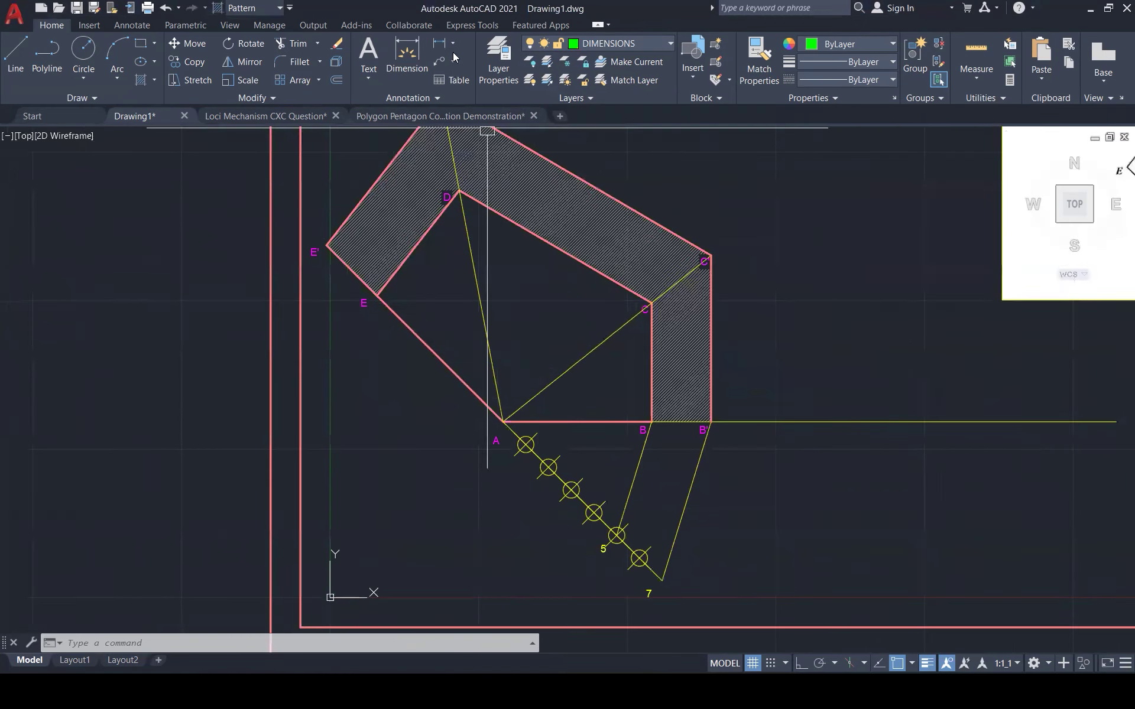
pyautogui.click(453, 50)
pyautogui.click(479, 71)
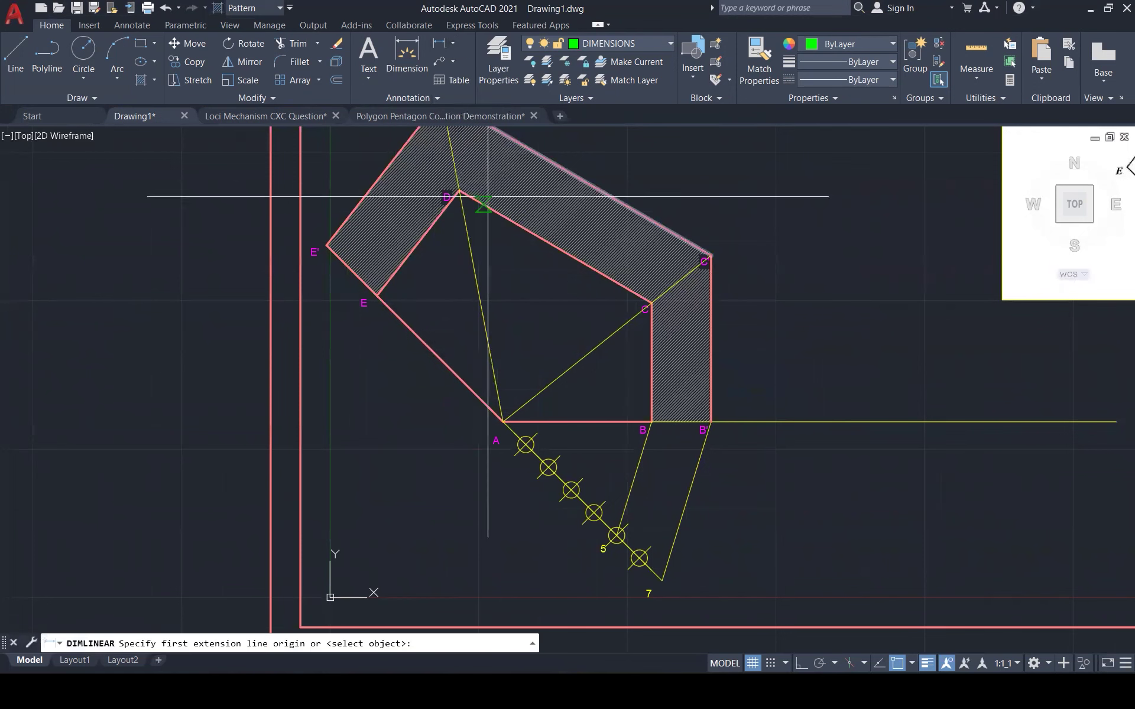
pyautogui.click(503, 421)
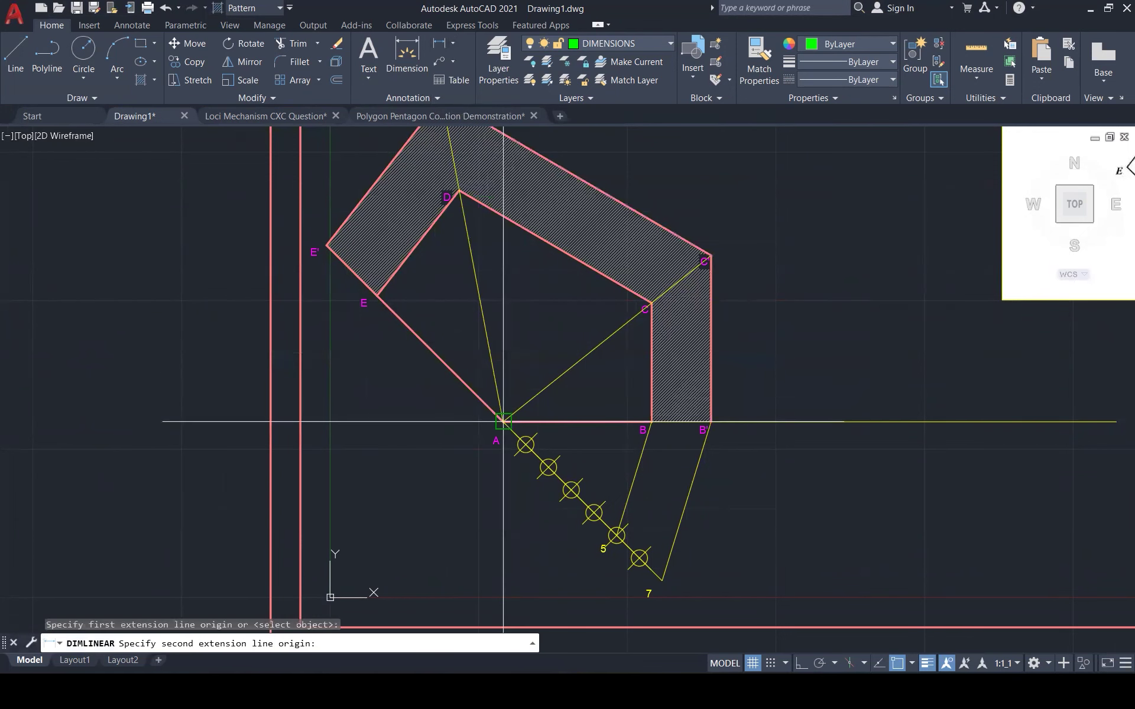
pyautogui.click(651, 422)
pyautogui.click(588, 441)
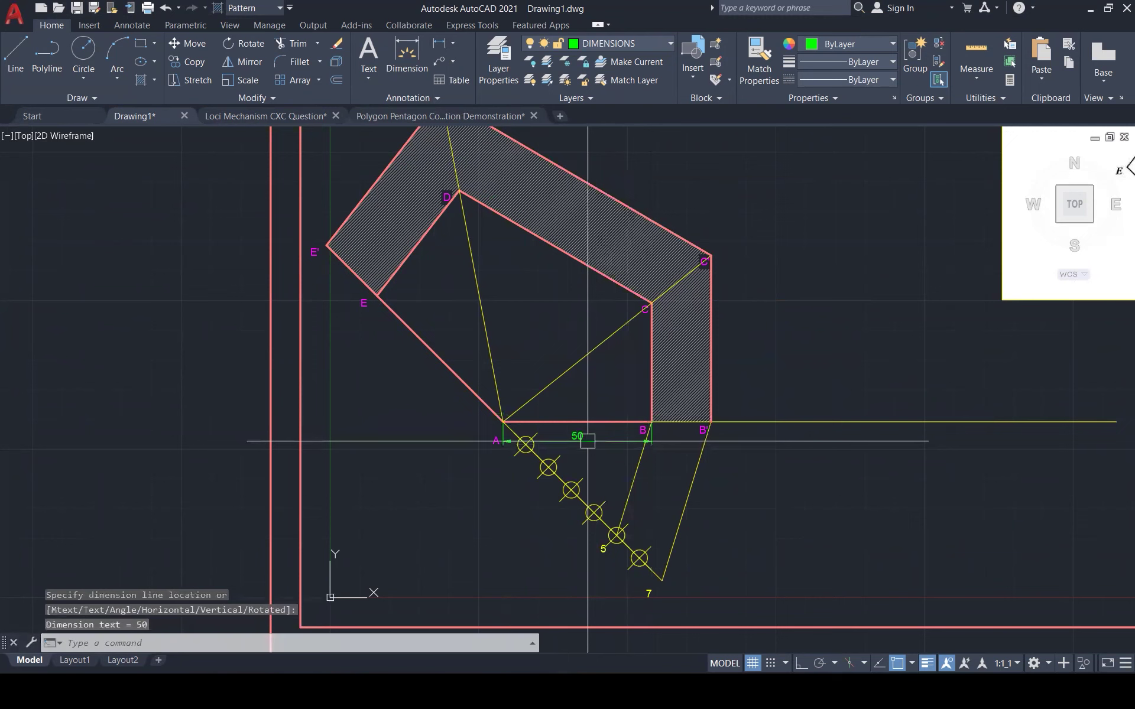
# Add aligned dimensions to side AE outside the polygon and to side ED inside it.
pyautogui.click(453, 45)
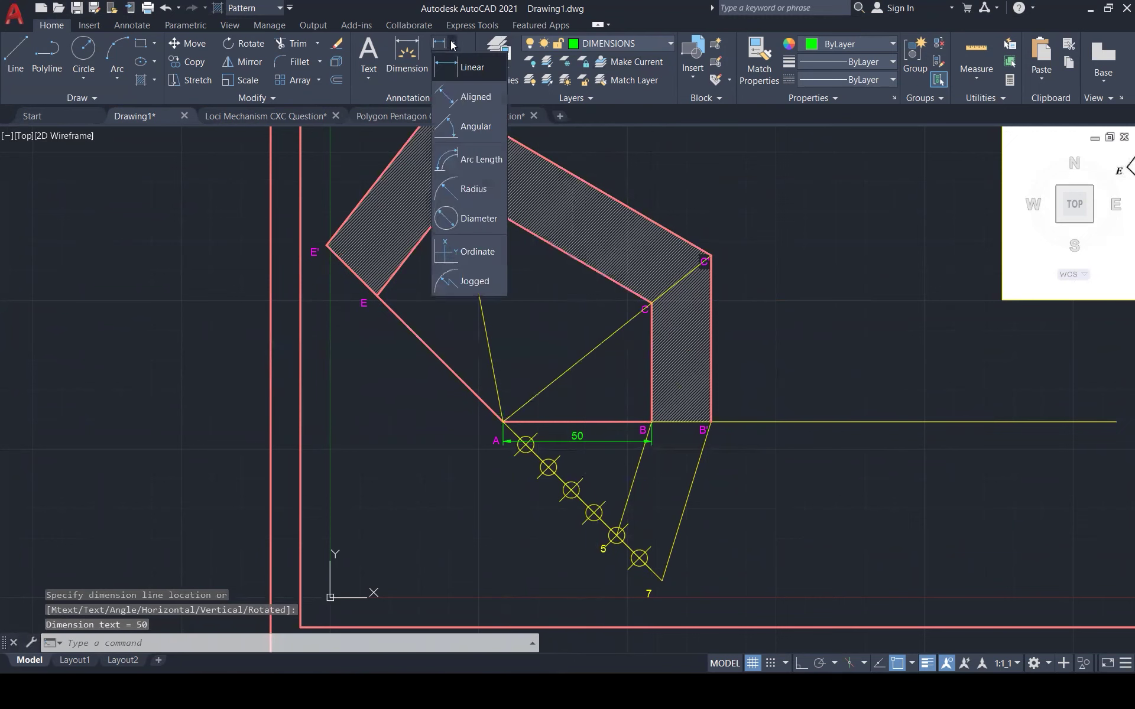
pyautogui.click(476, 97)
pyautogui.click(503, 422)
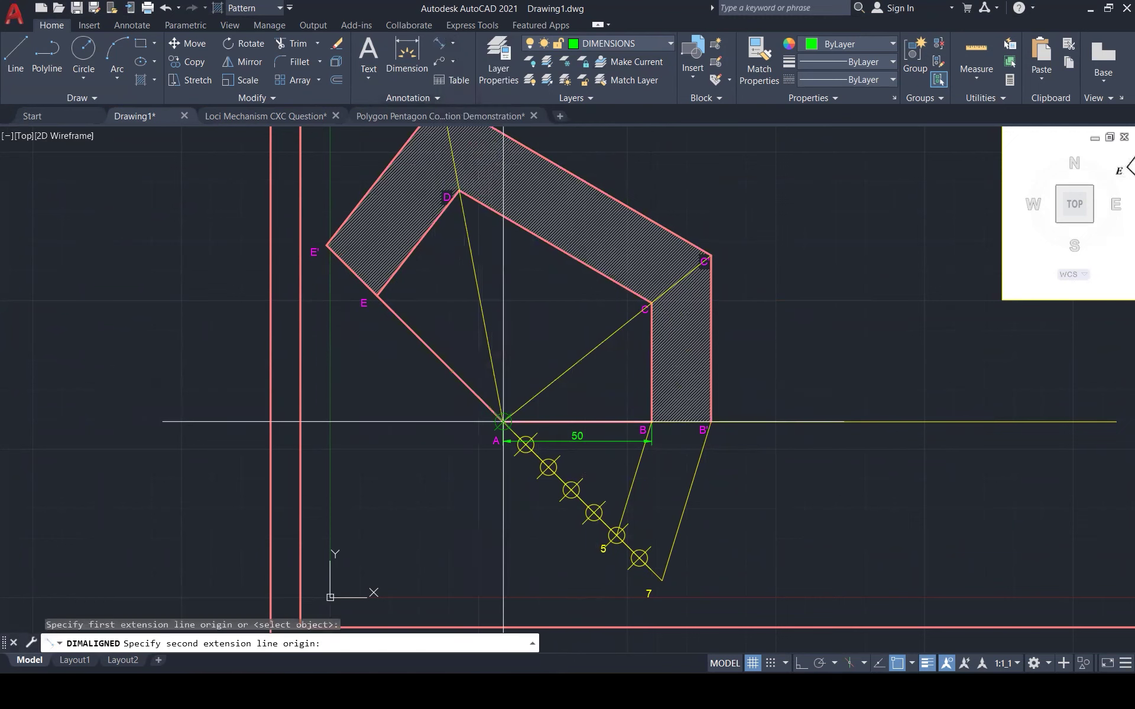
pyautogui.click(377, 295)
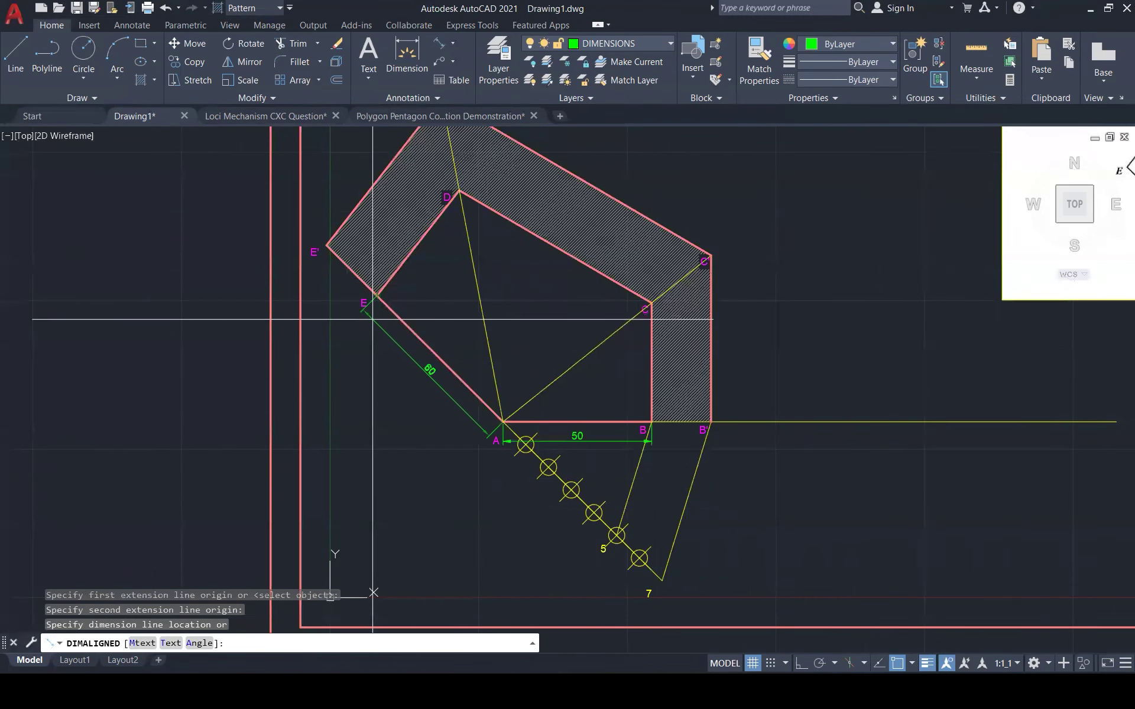
pyautogui.click(373, 319)
pyautogui.press('Return')
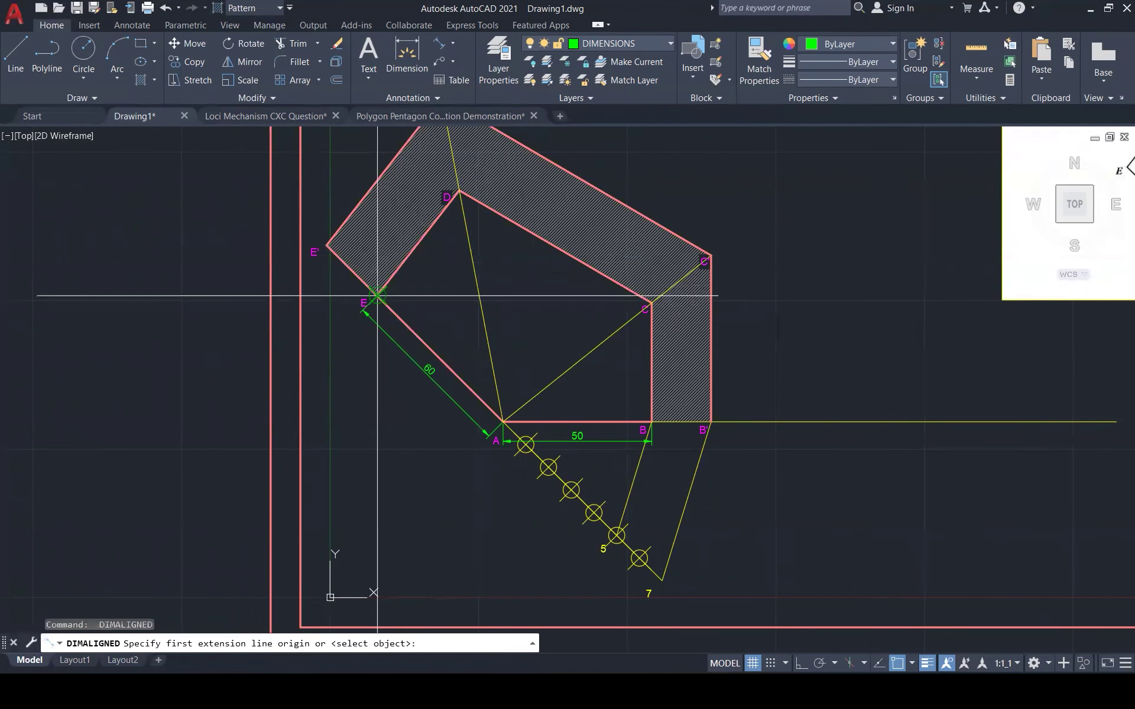
pyautogui.click(377, 295)
pyautogui.click(460, 190)
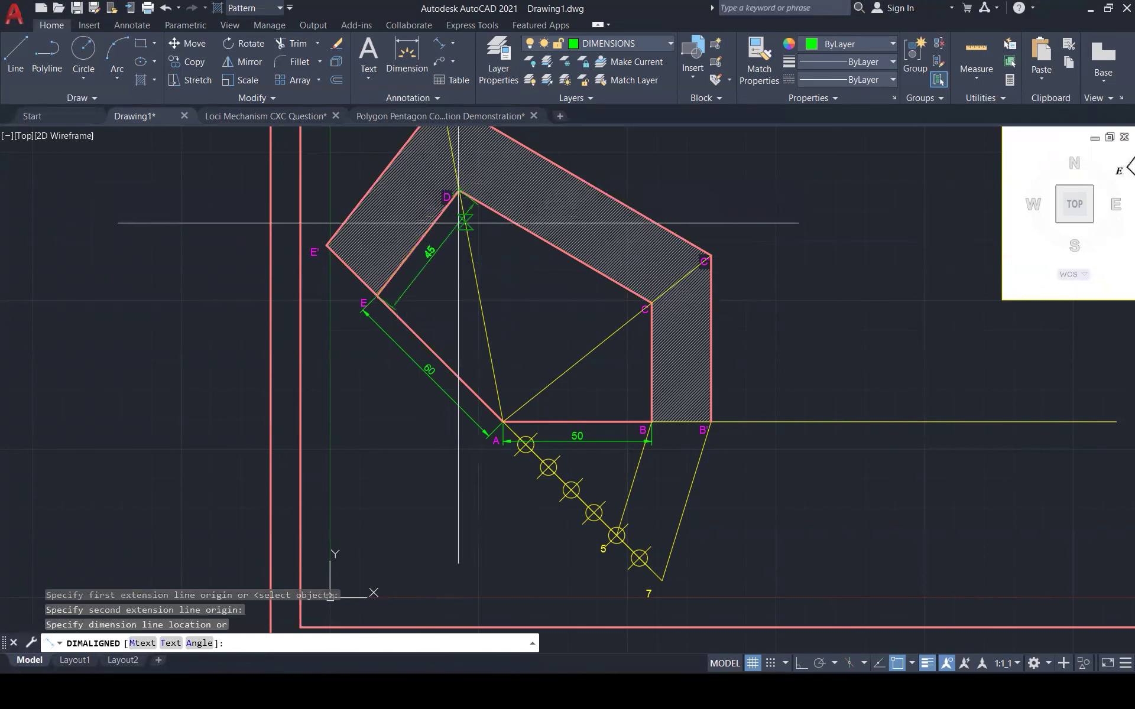
pyautogui.click(441, 223)
# Add aligned dimensions to sides DC and CB of the original polygon, placed in the hatched band.
pyautogui.press('Return')
pyautogui.click(459, 190)
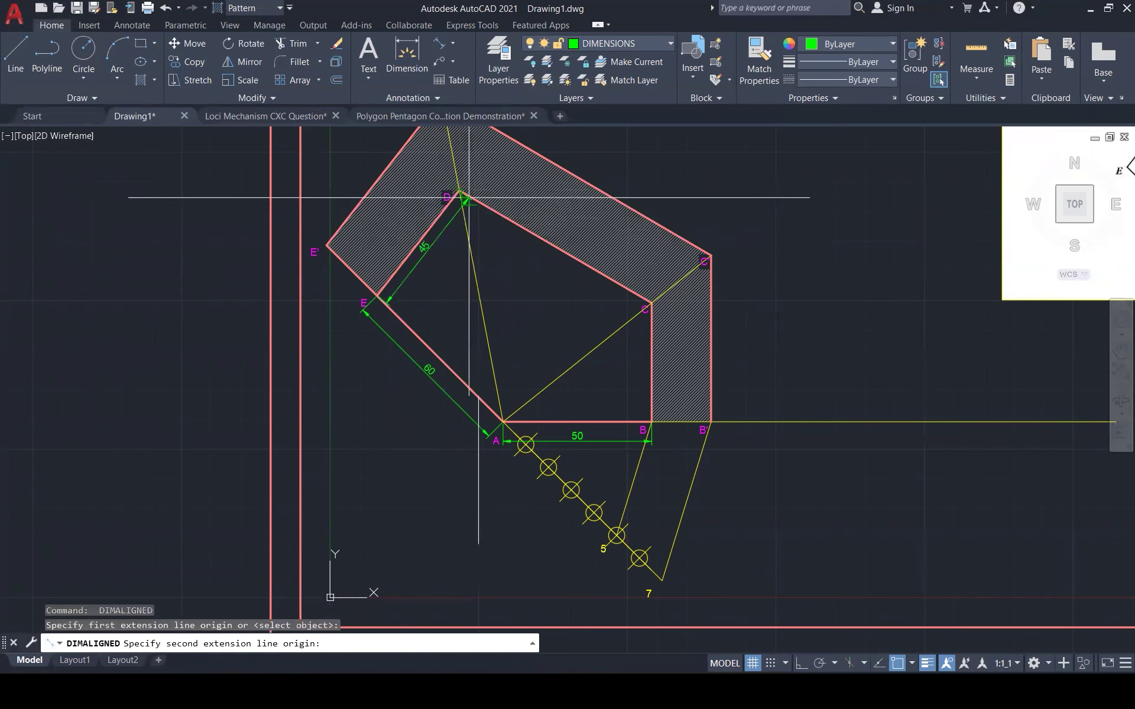
pyautogui.click(651, 303)
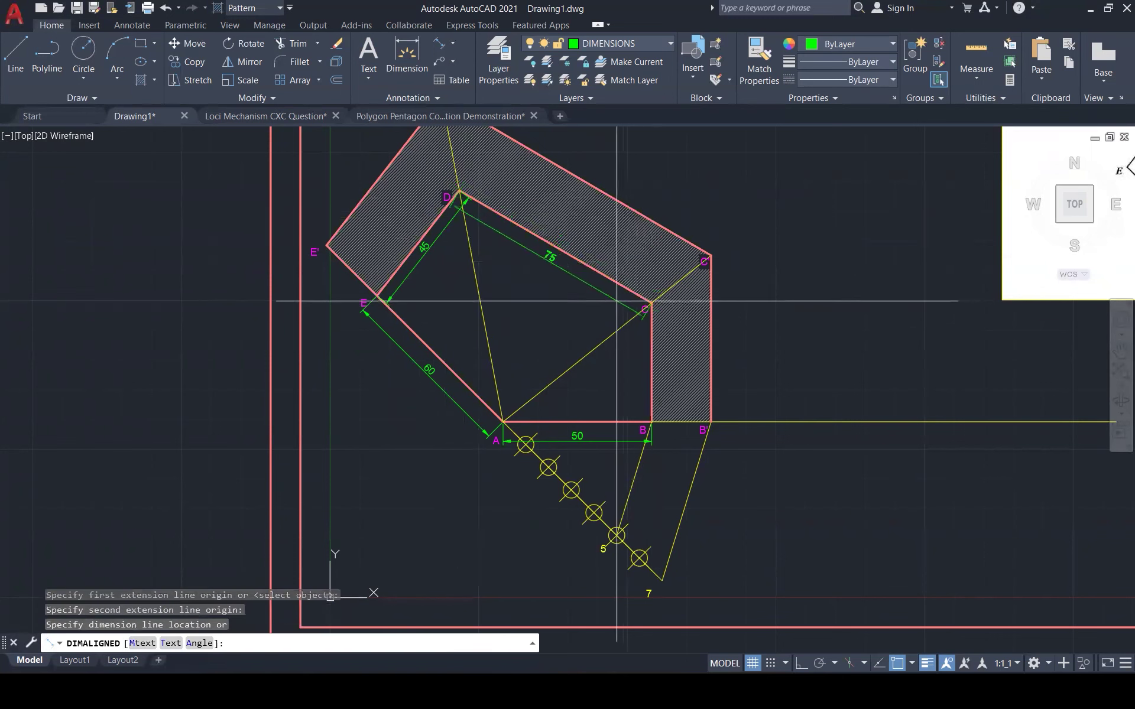
pyautogui.click(622, 271)
pyautogui.press('Return')
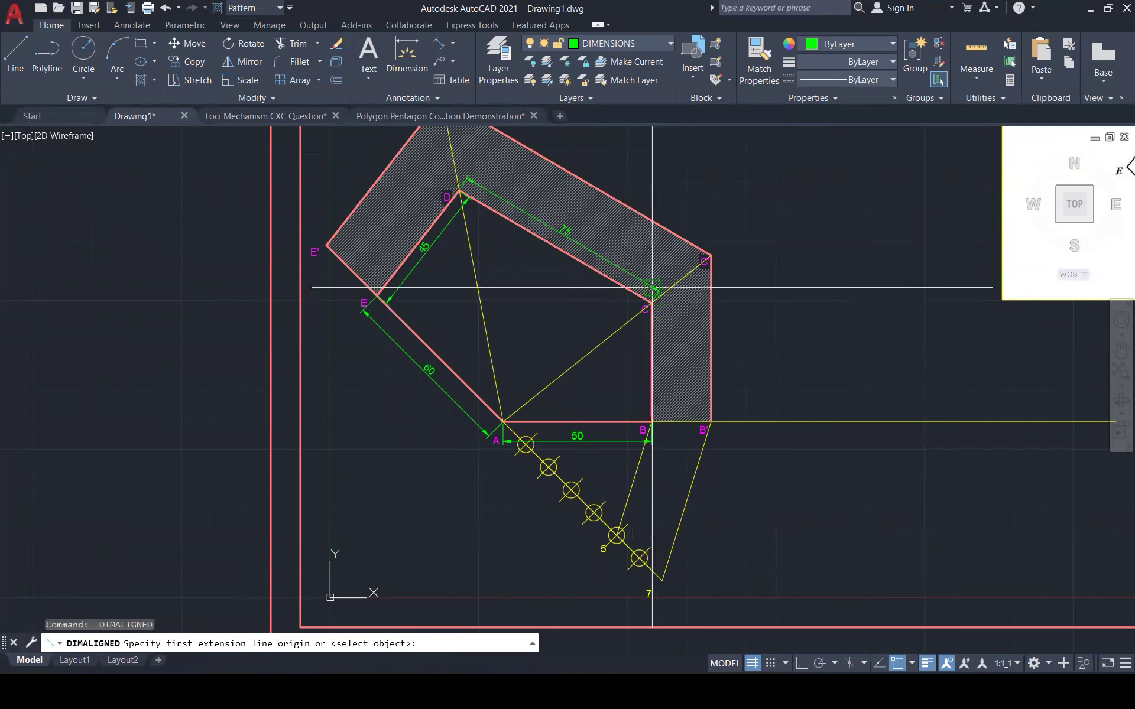
pyautogui.click(652, 304)
pyautogui.click(651, 421)
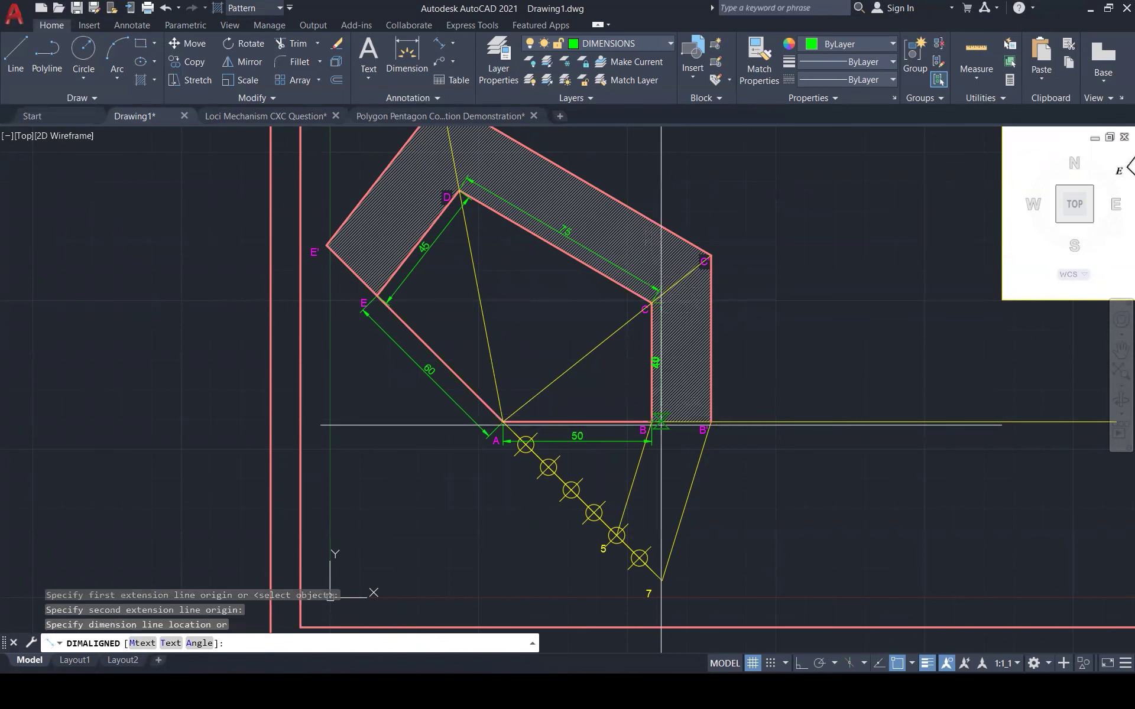
pyautogui.click(667, 414)
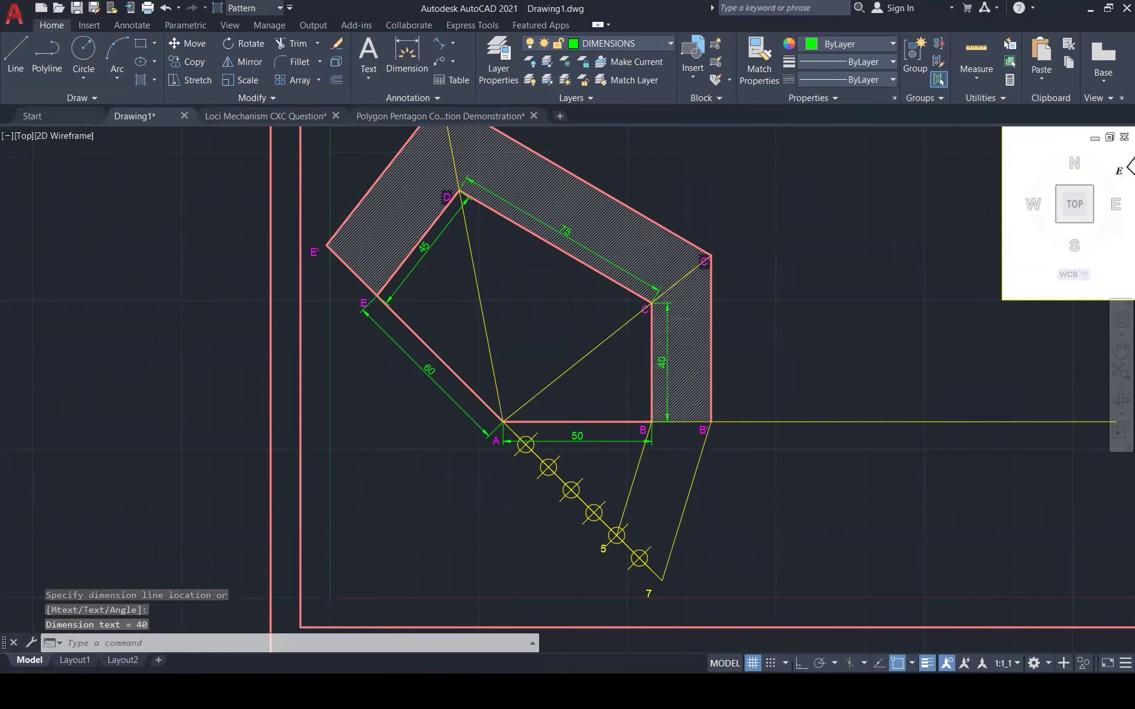
# Add aligned dimensions to sides D'C' and C'B', placed outside the enlarged figure.
pyautogui.scroll(-3, 739, 355)
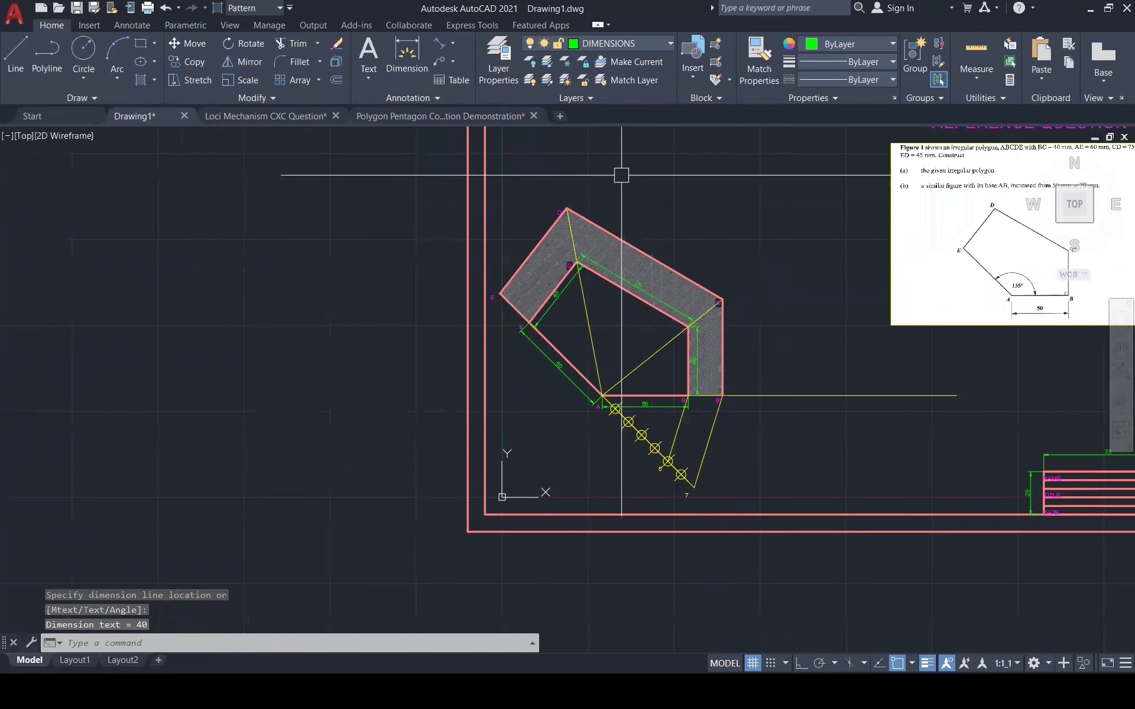
pyautogui.scroll(1, 610, 179)
pyautogui.press('Return')
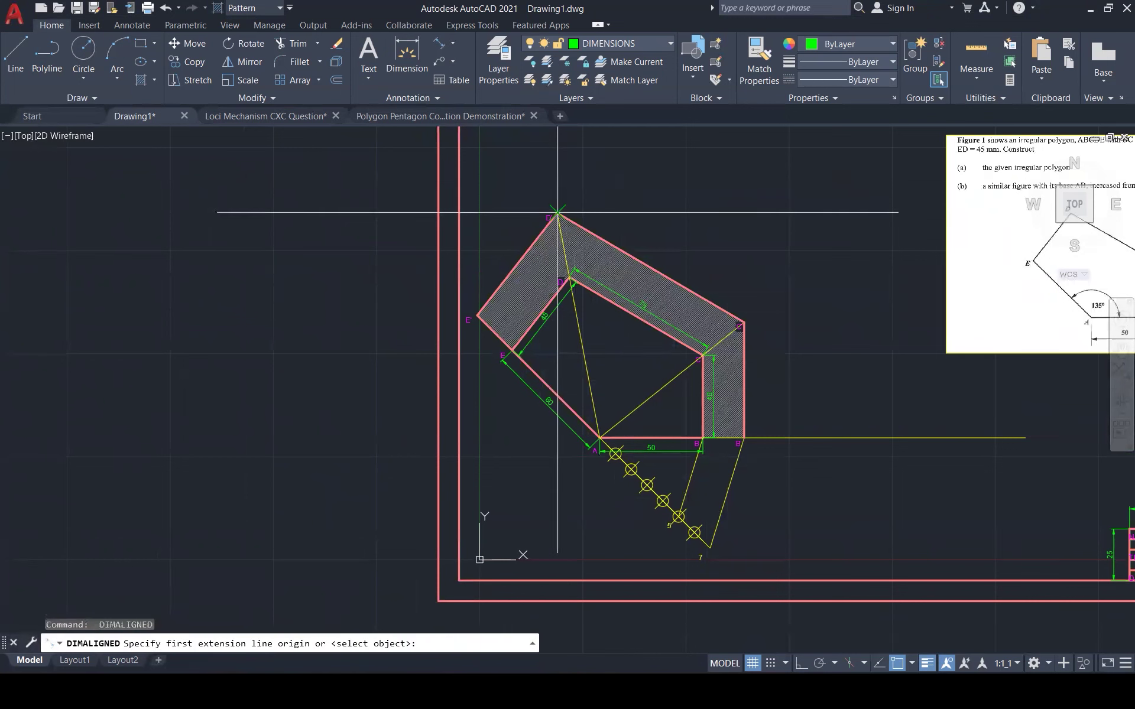
pyautogui.click(558, 214)
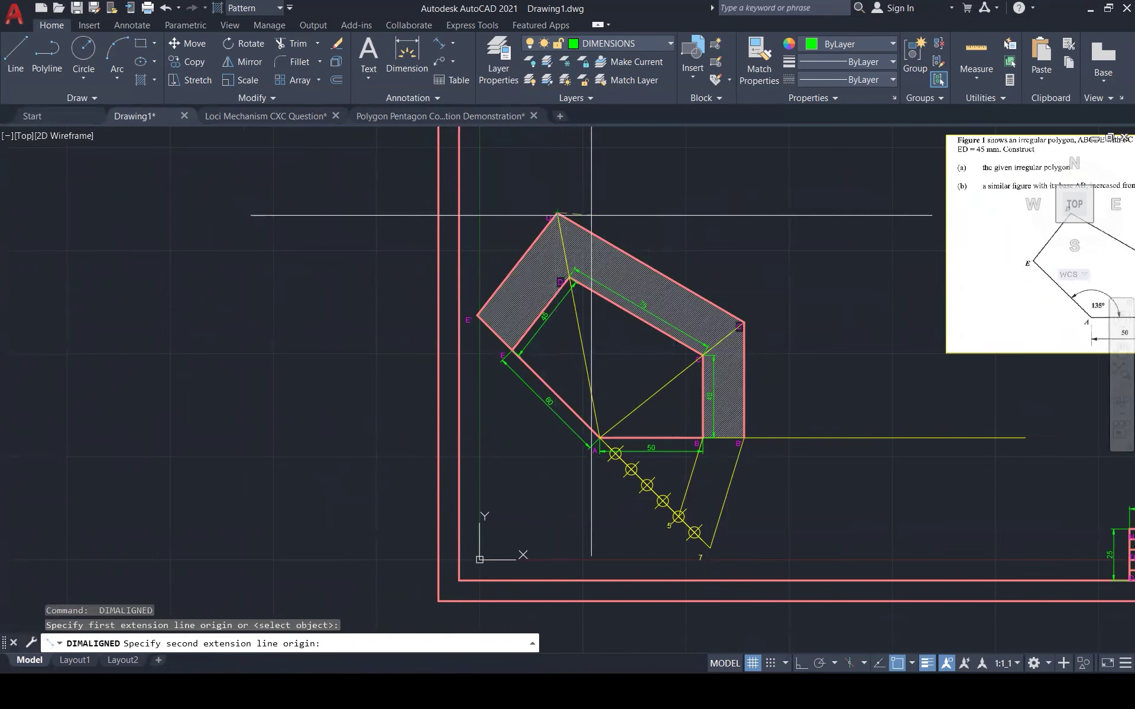
pyautogui.click(742, 323)
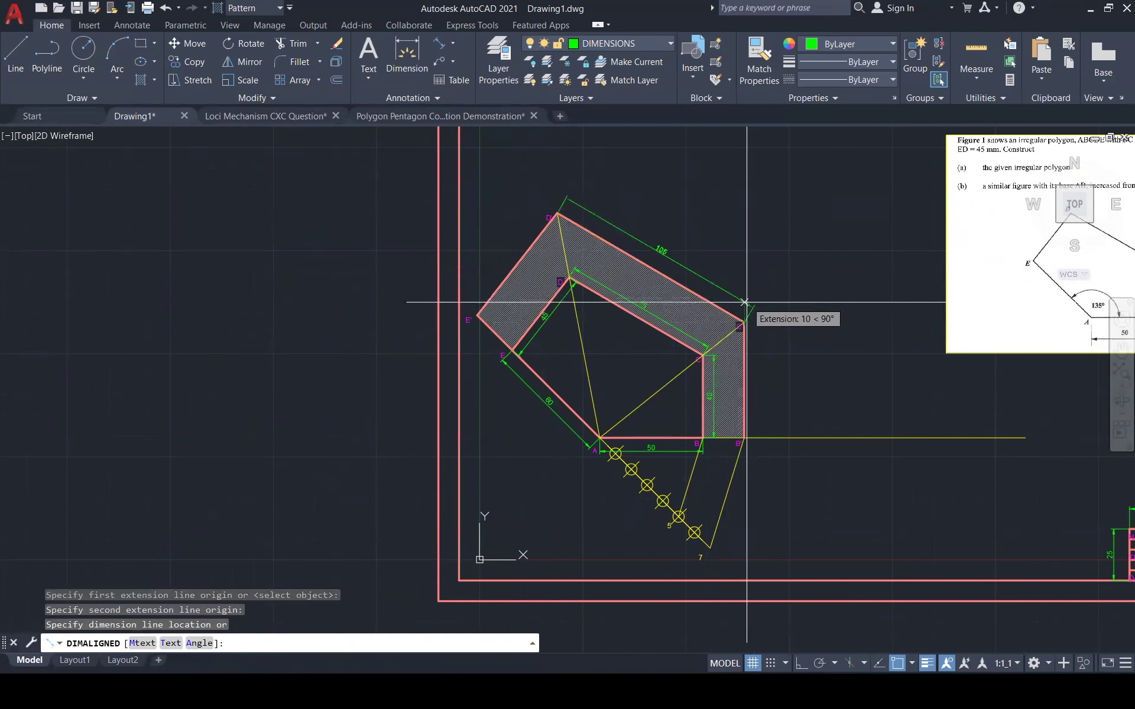
pyautogui.click(745, 299)
pyautogui.press('Return')
pyautogui.click(744, 322)
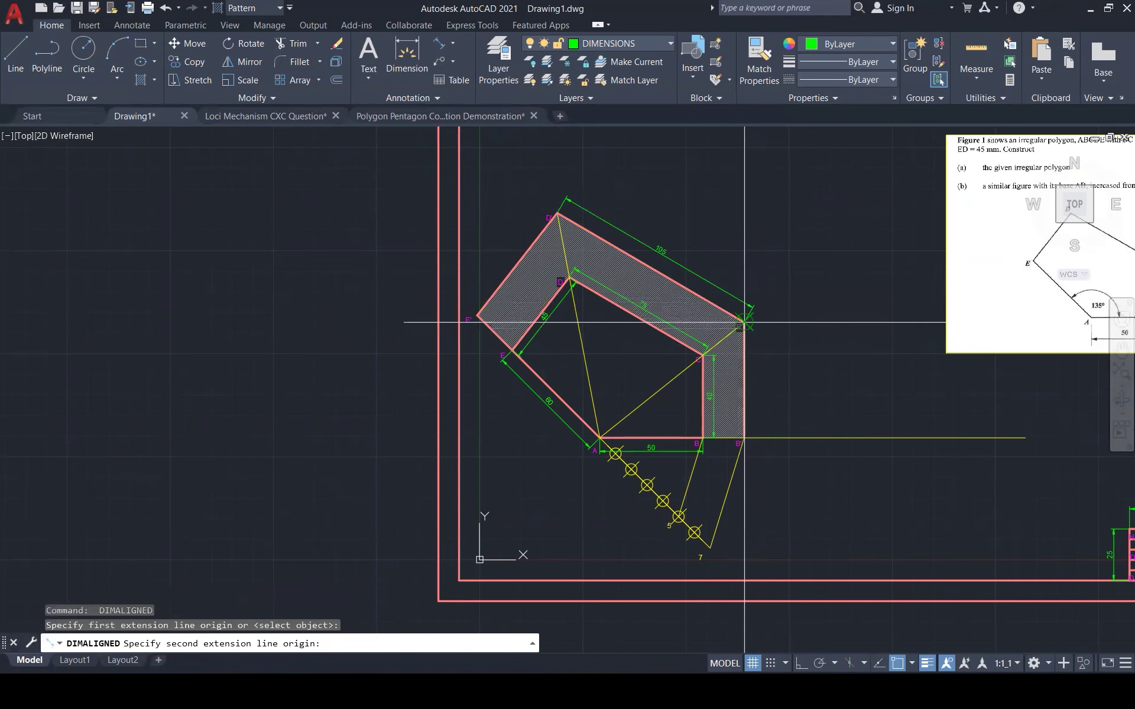
pyautogui.click(745, 439)
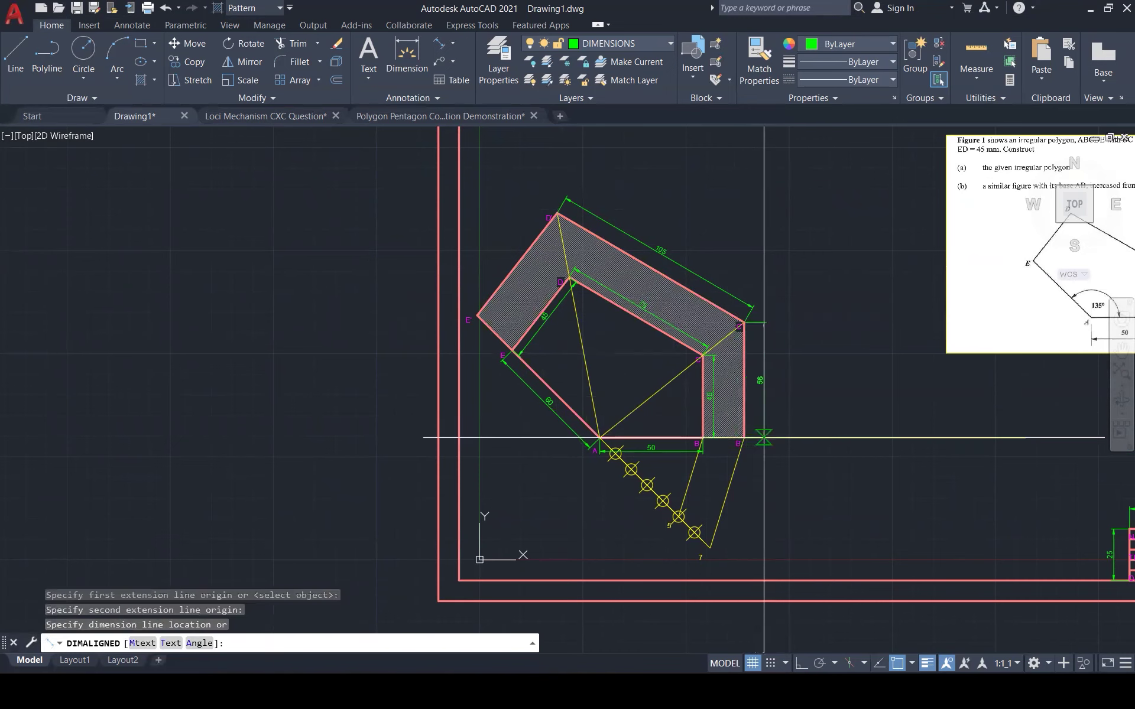
pyautogui.click(763, 431)
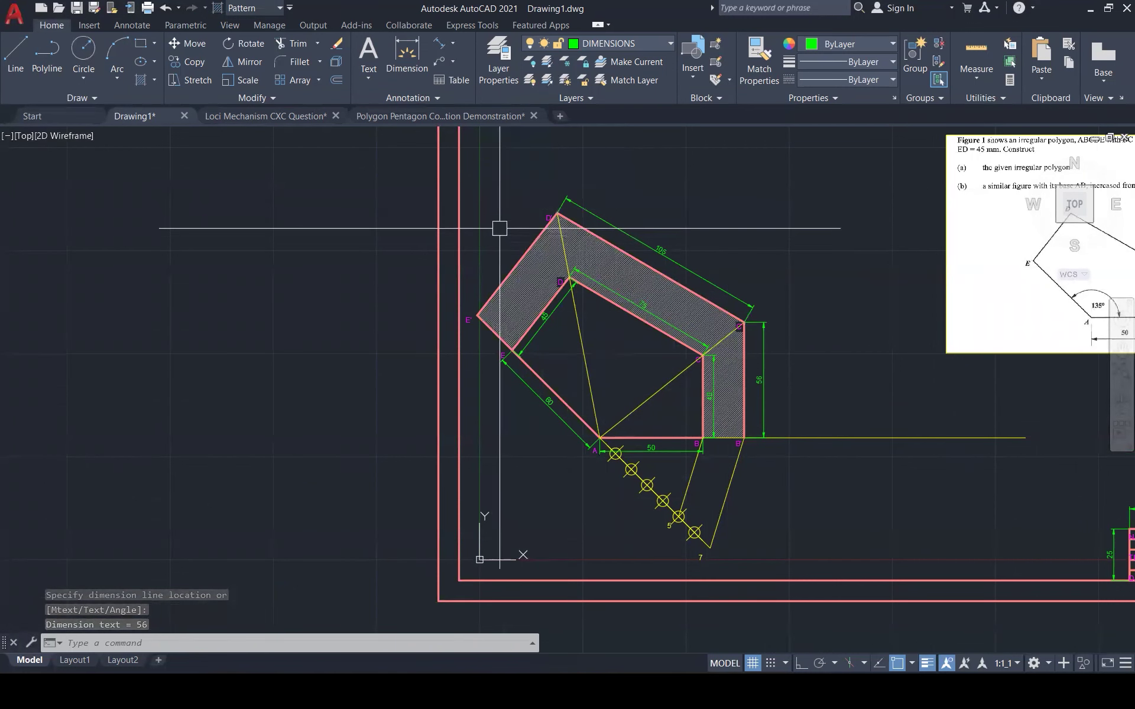
pyautogui.scroll(-1, 499, 230)
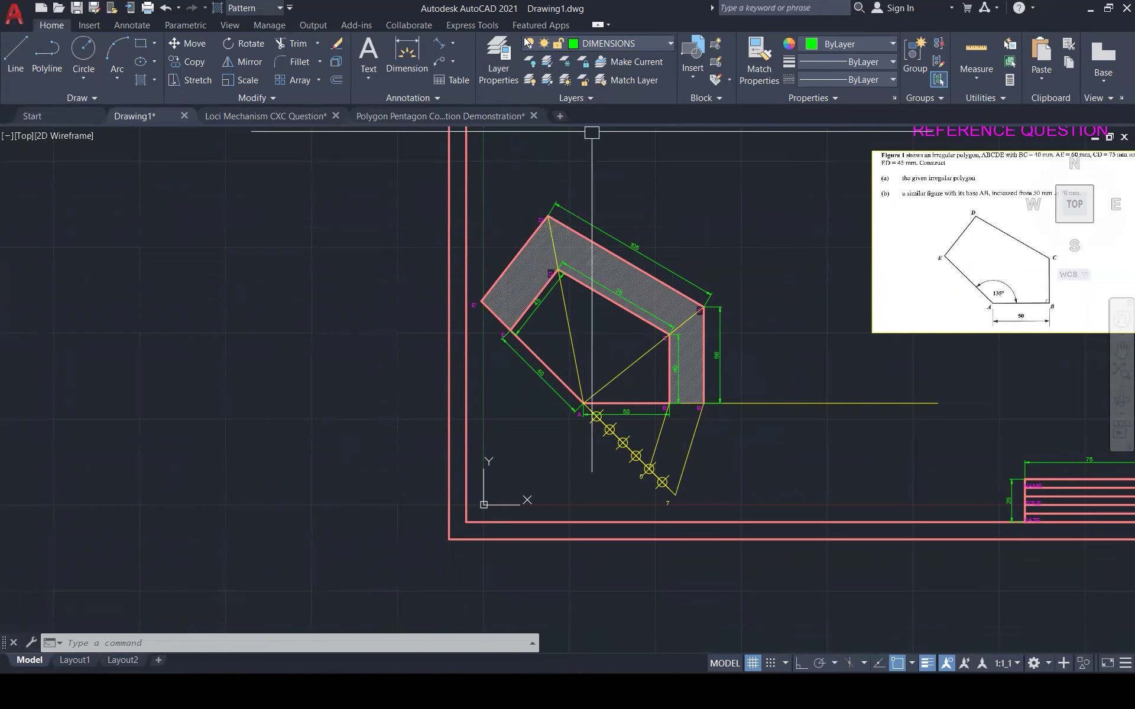
# Add an angular dimension at vertex A between sides AE and AB, with its arc placed inside the original polygon.
pyautogui.click(453, 44)
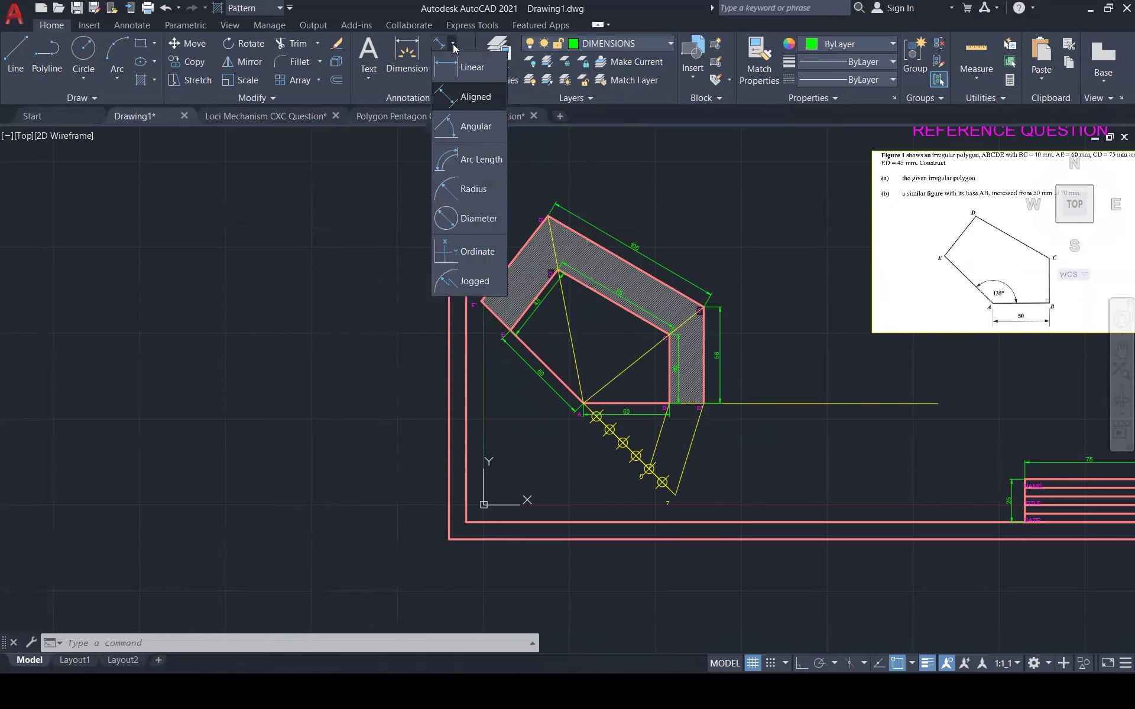
pyautogui.click(468, 125)
pyautogui.scroll(3, 570, 392)
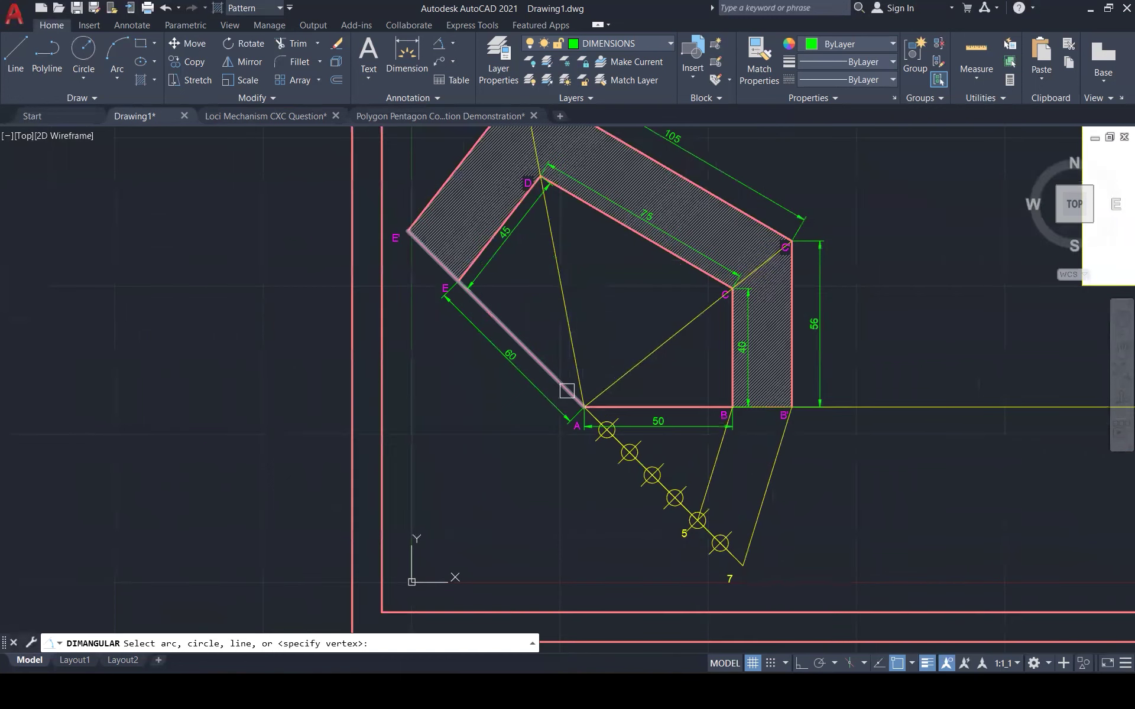
pyautogui.click(567, 391)
pyautogui.click(622, 406)
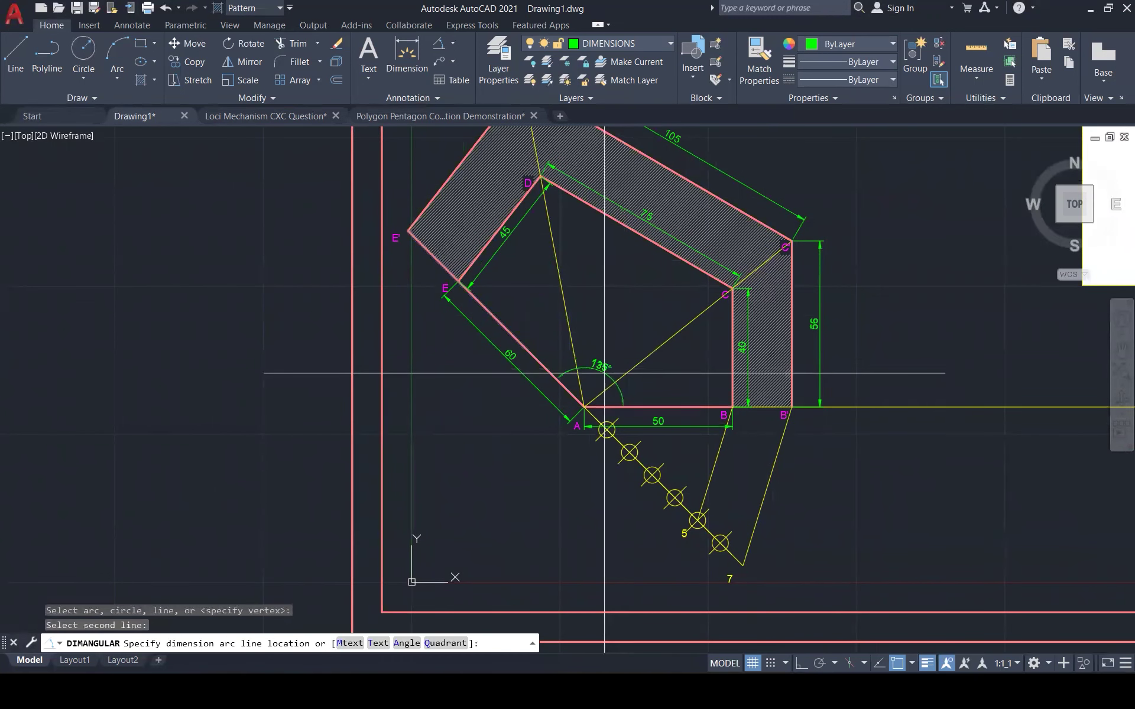
pyautogui.click(604, 373)
pyautogui.scroll(-1, 568, 312)
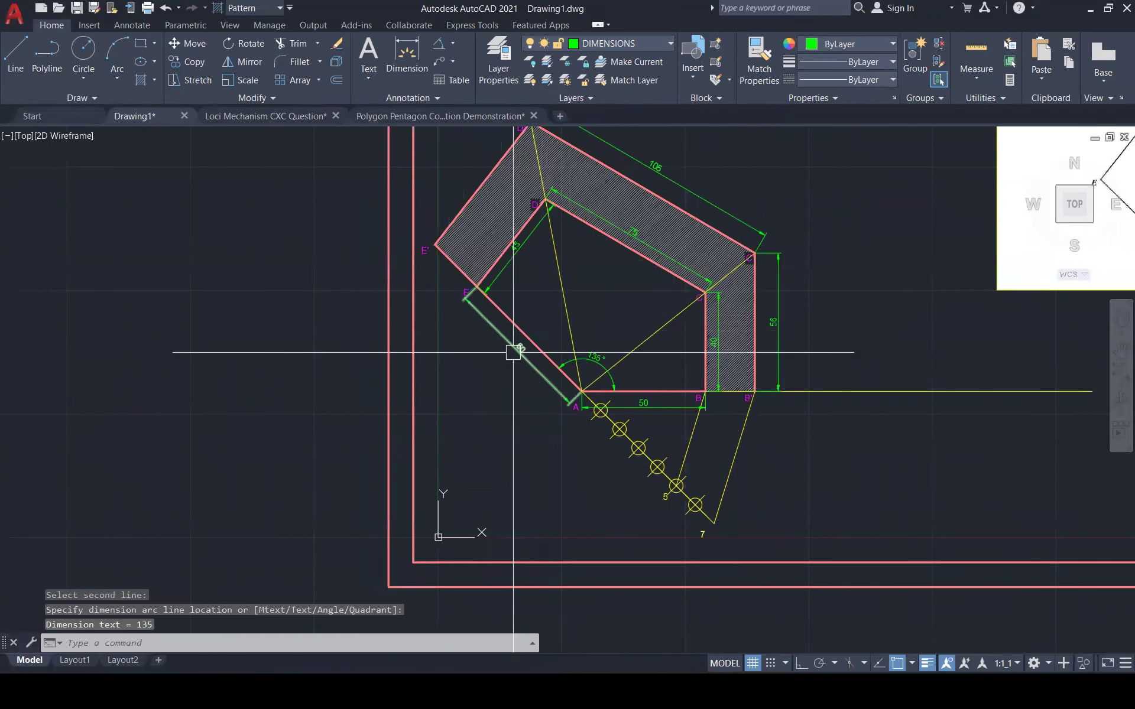
pyautogui.scroll(-2, 482, 368)
pyautogui.scroll(-1, 471, 378)
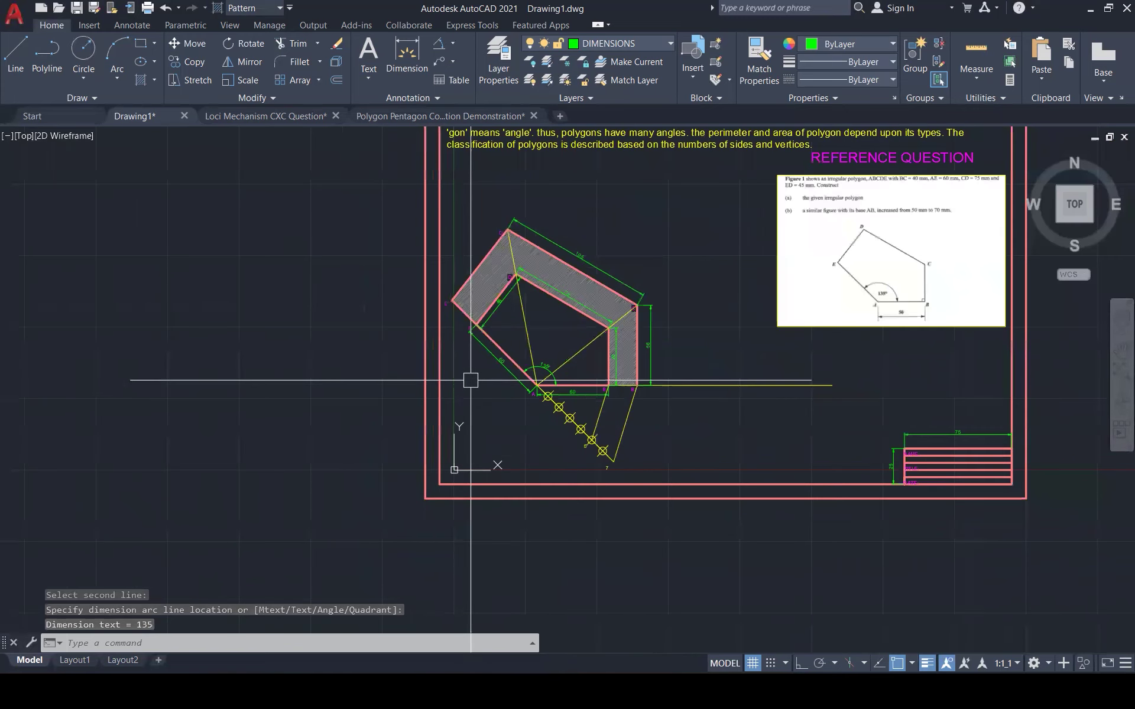
# Add a multileader, arrowhead first, pointing at side B'C' of the enlarged figure with the text "INCREASE SHAPE FROM 50MM TO 70MM".
pyautogui.scroll(1, 724, 274)
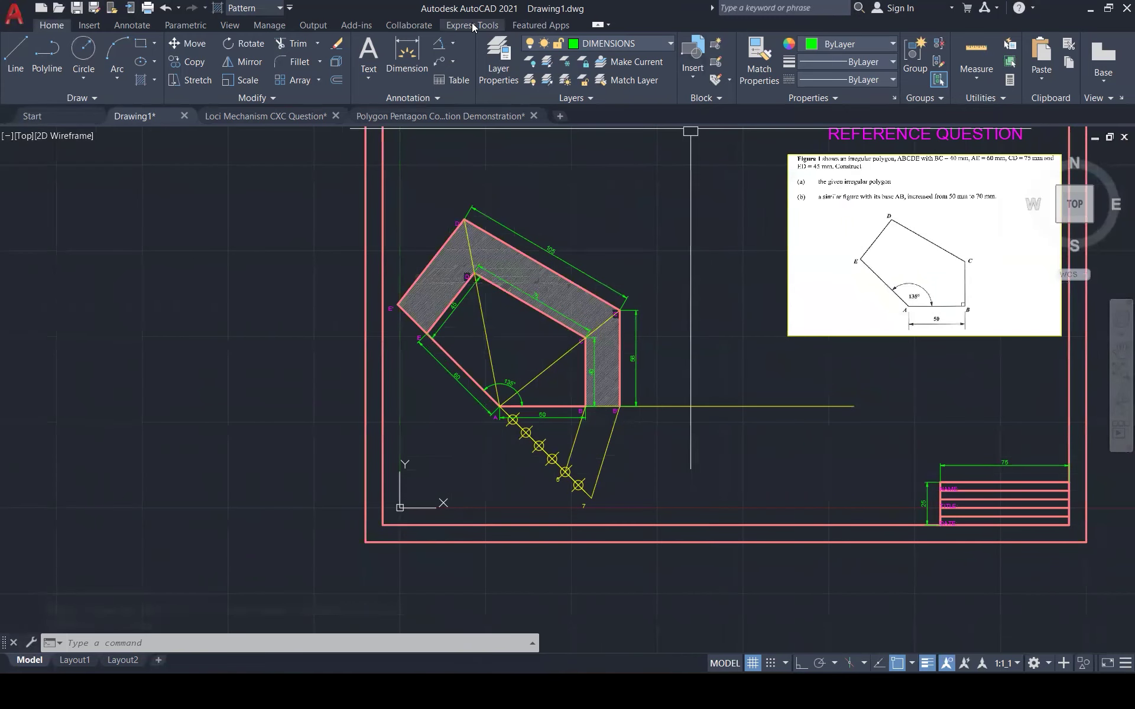
pyautogui.click(451, 62)
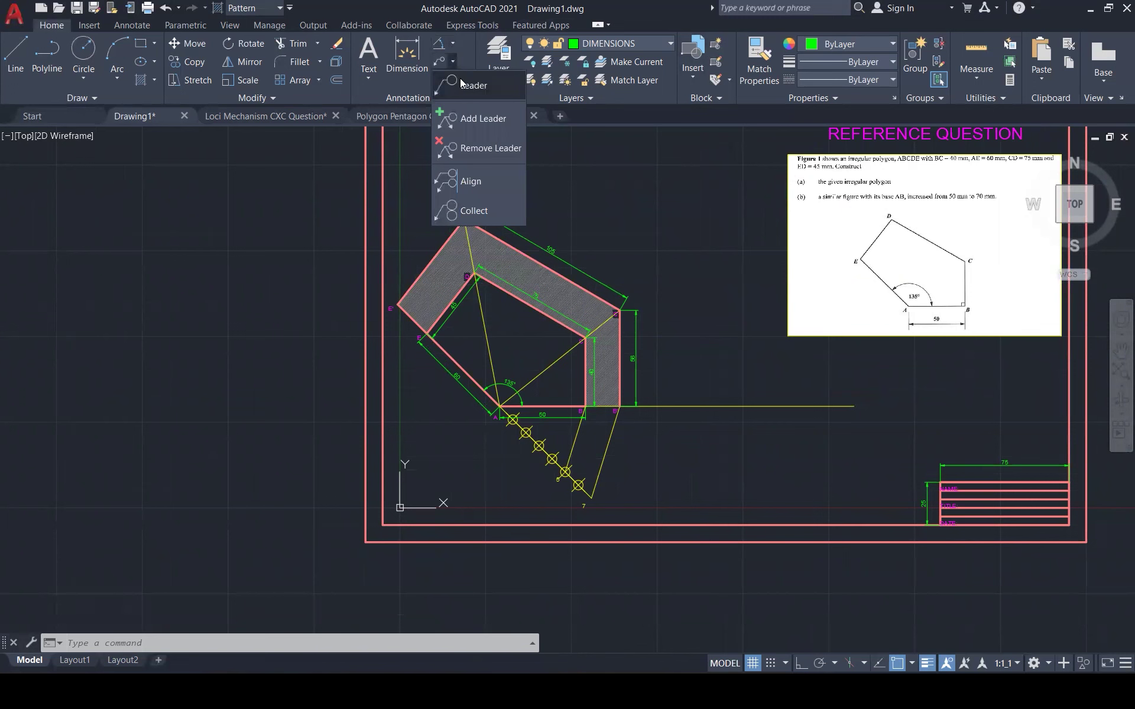
pyautogui.click(467, 83)
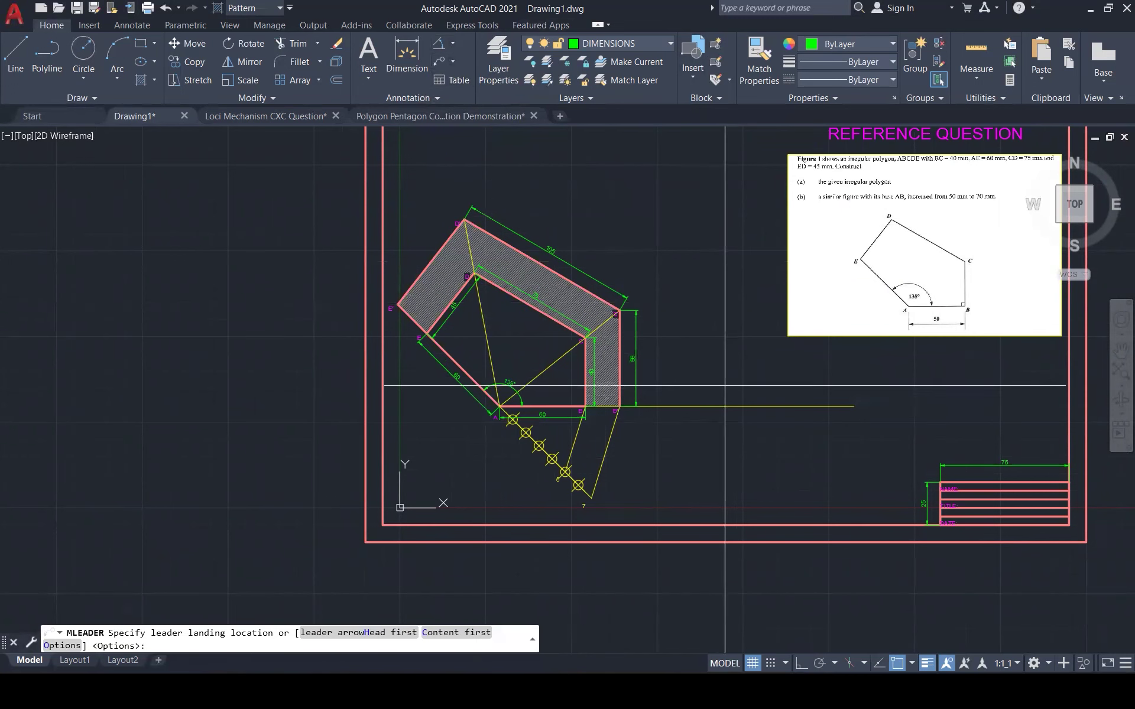
pyautogui.write('h')
pyautogui.press('Return')
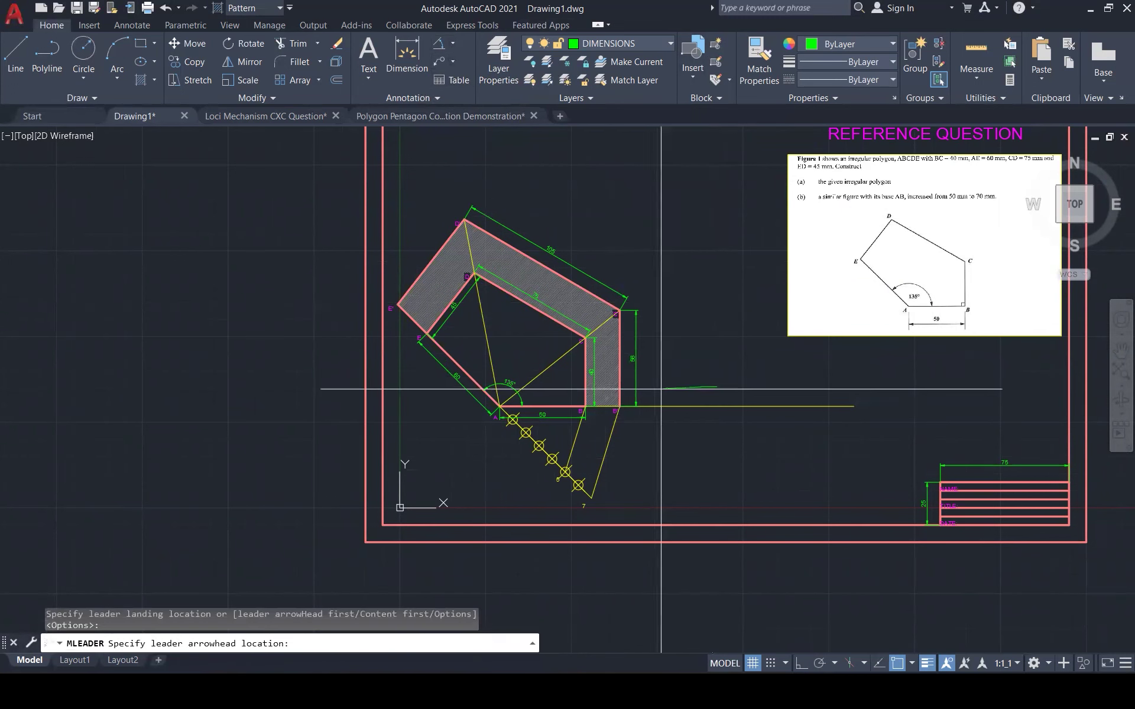
pyautogui.click(620, 387)
pyautogui.click(719, 387)
pyautogui.write('IN')
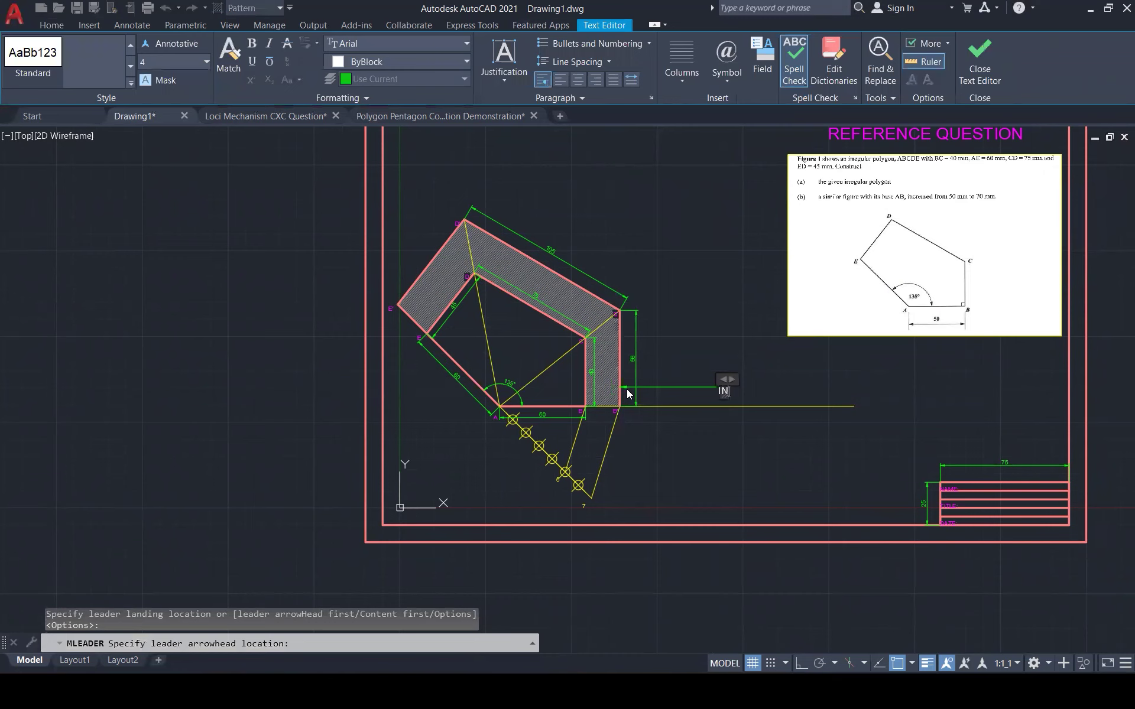
pyautogui.write('CREASE')
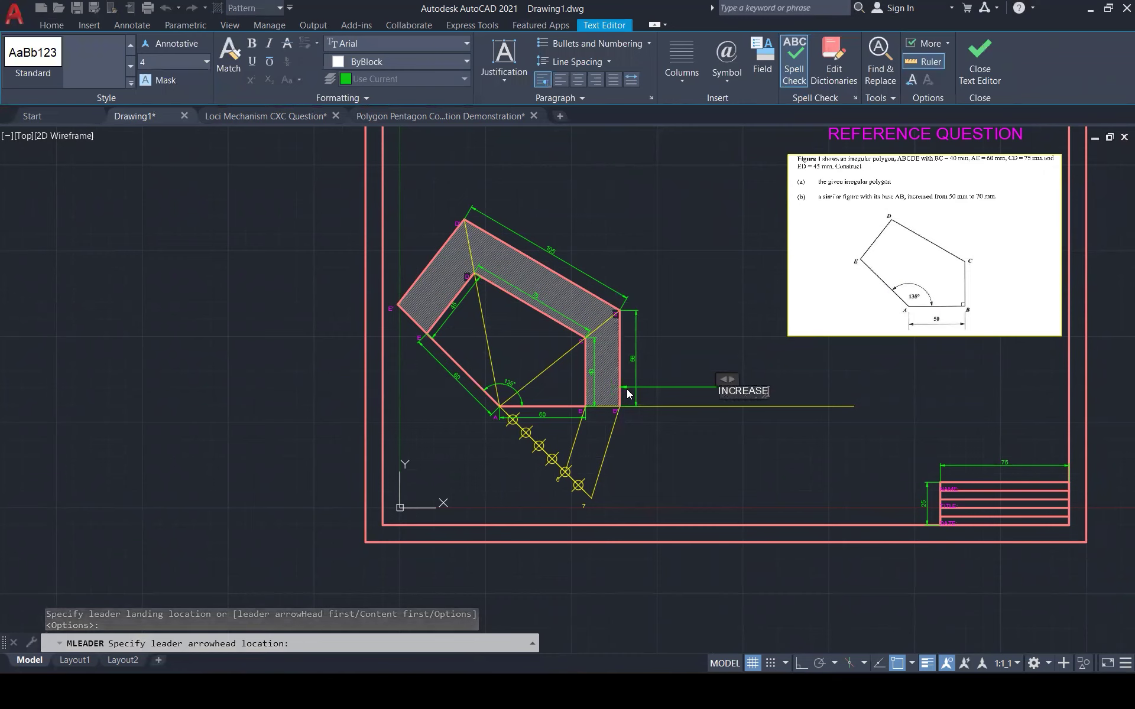
pyautogui.write(' SHAPE')
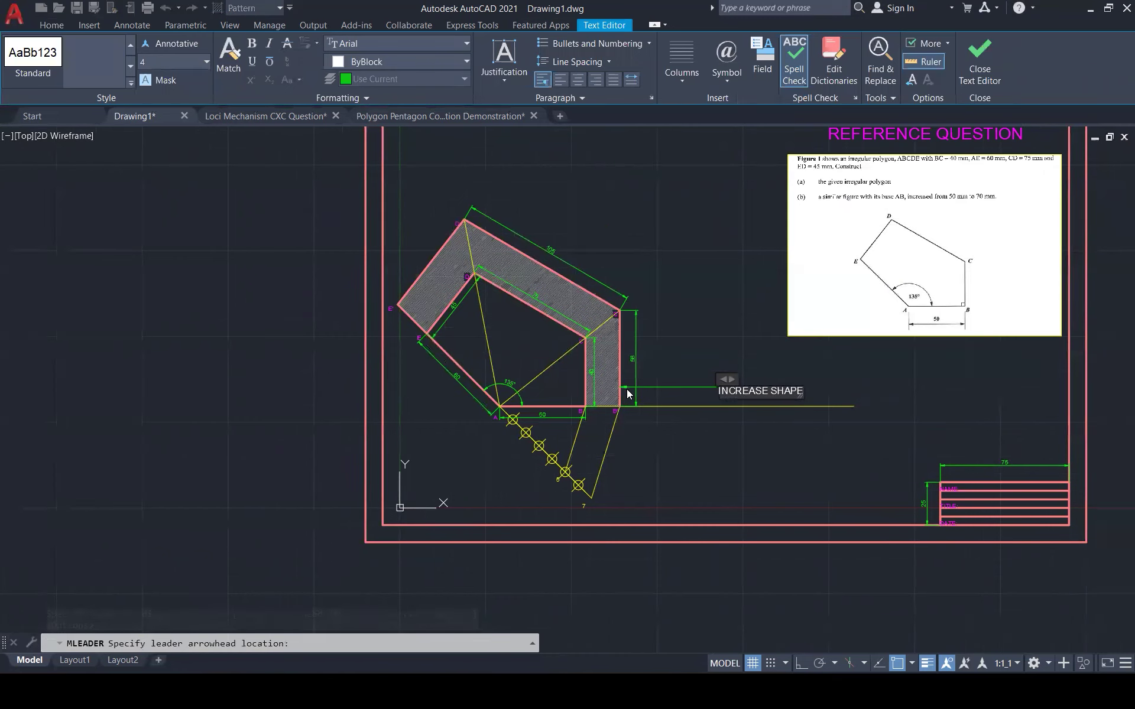
pyautogui.write(' FROM 50MM TO 70MM')
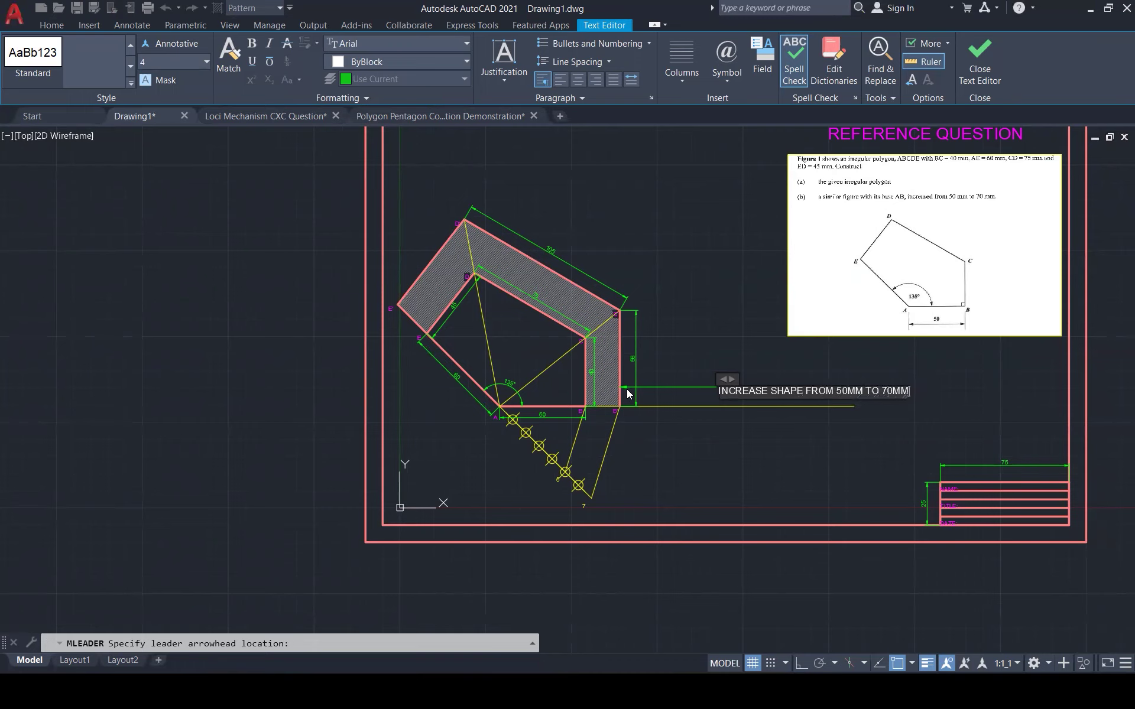
pyautogui.click(976, 67)
# Move the leader note beside the enlarged figure to the TEXT layer.
pyautogui.click(716, 385)
pyautogui.click(638, 44)
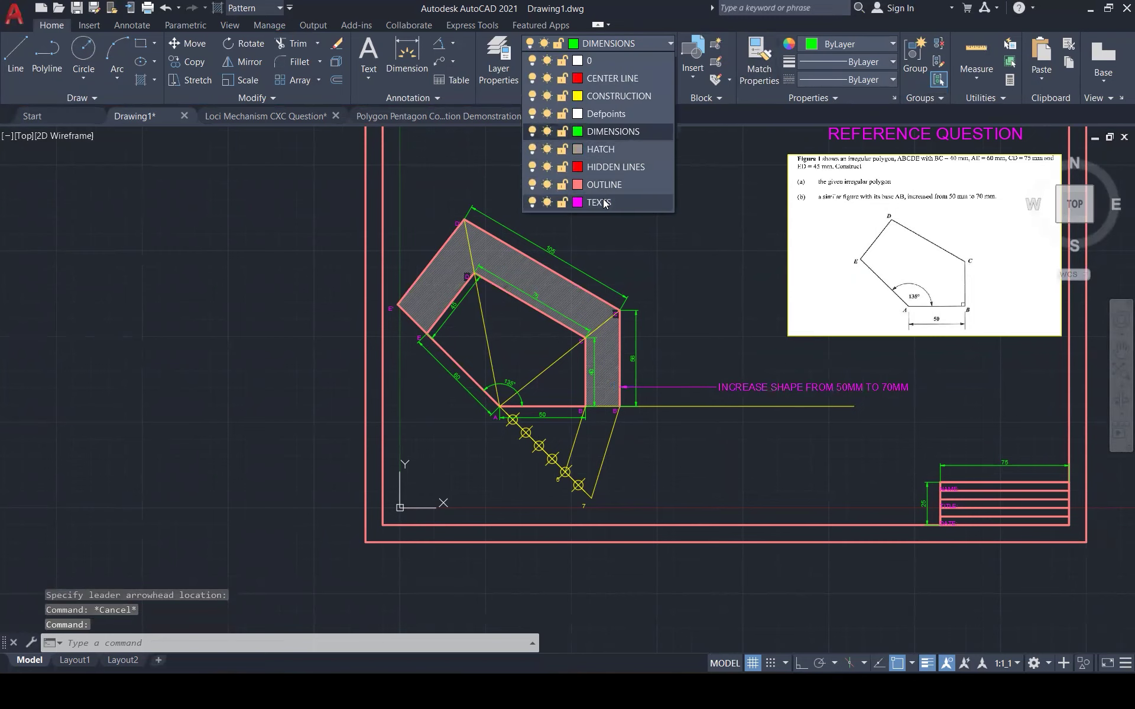
pyautogui.click(600, 202)
pyautogui.press('Escape')
pyautogui.press('Escape')
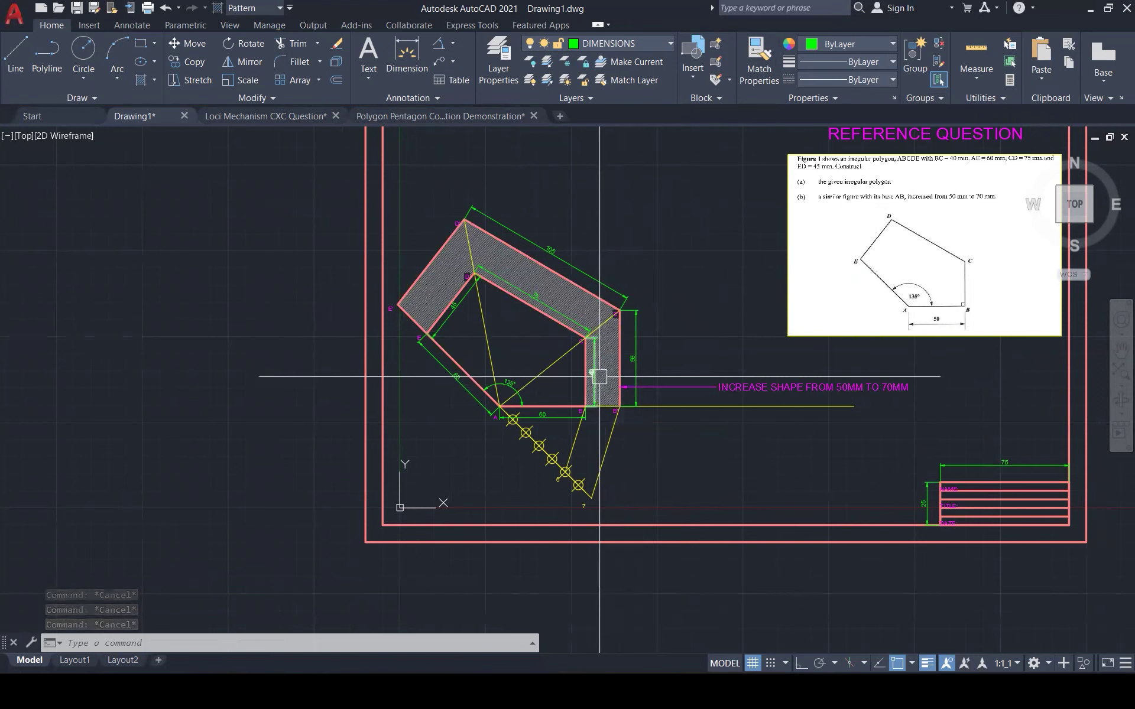
# Examine the whole sheet and compare the constructed polygons with the reference question.
pyautogui.scroll(-2, 599, 376)
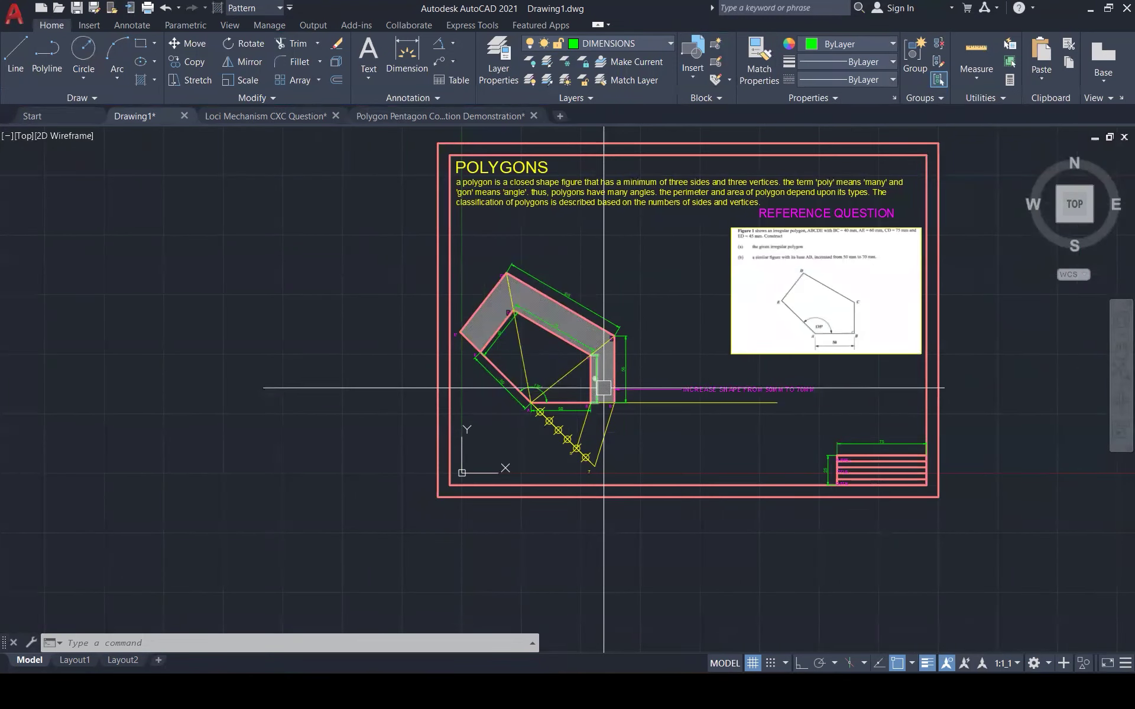
pyautogui.click(1101, 349)
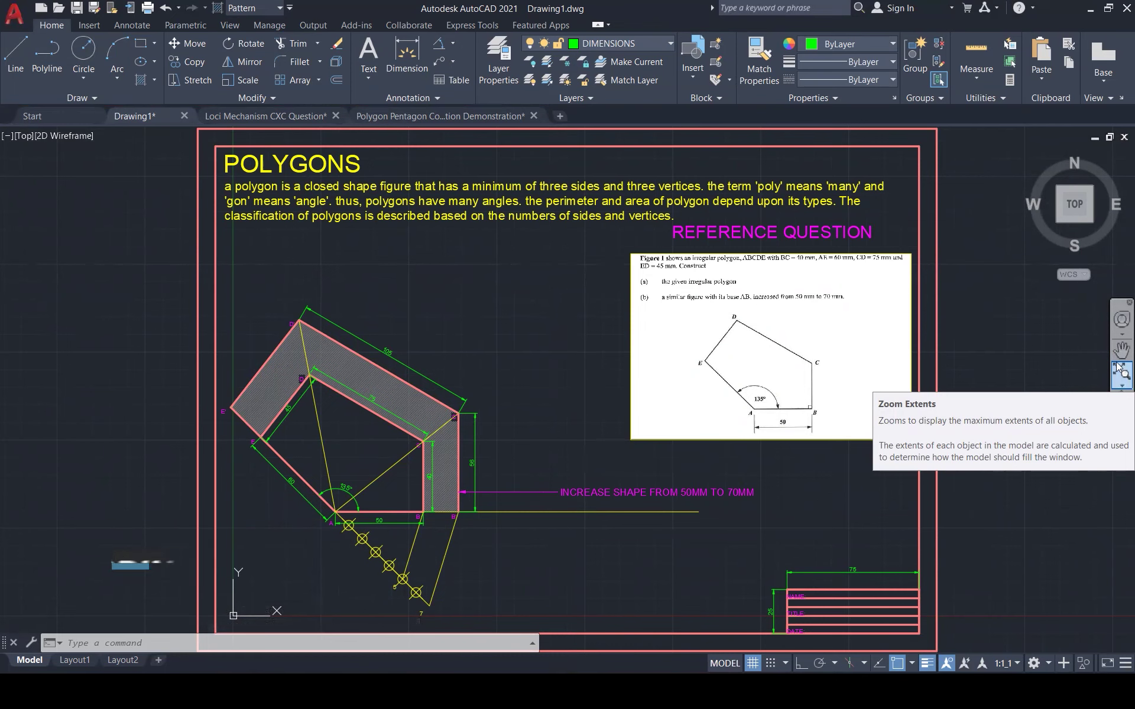
pyautogui.scroll(1, 917, 361)
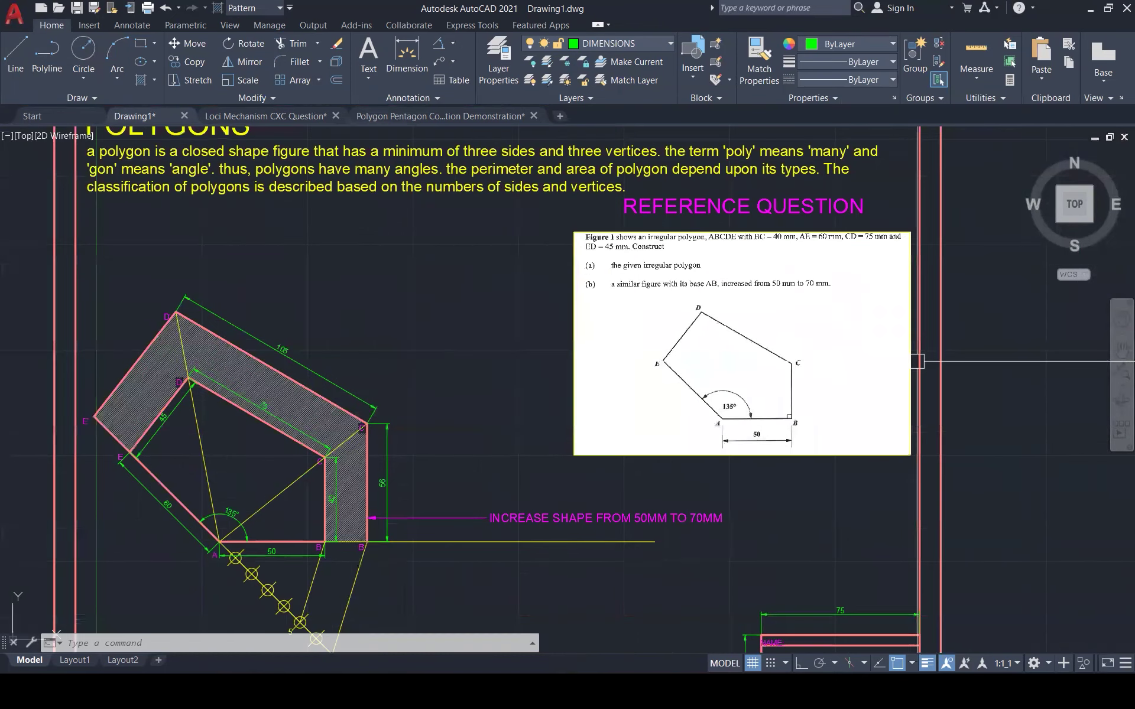
pyautogui.scroll(1, 917, 361)
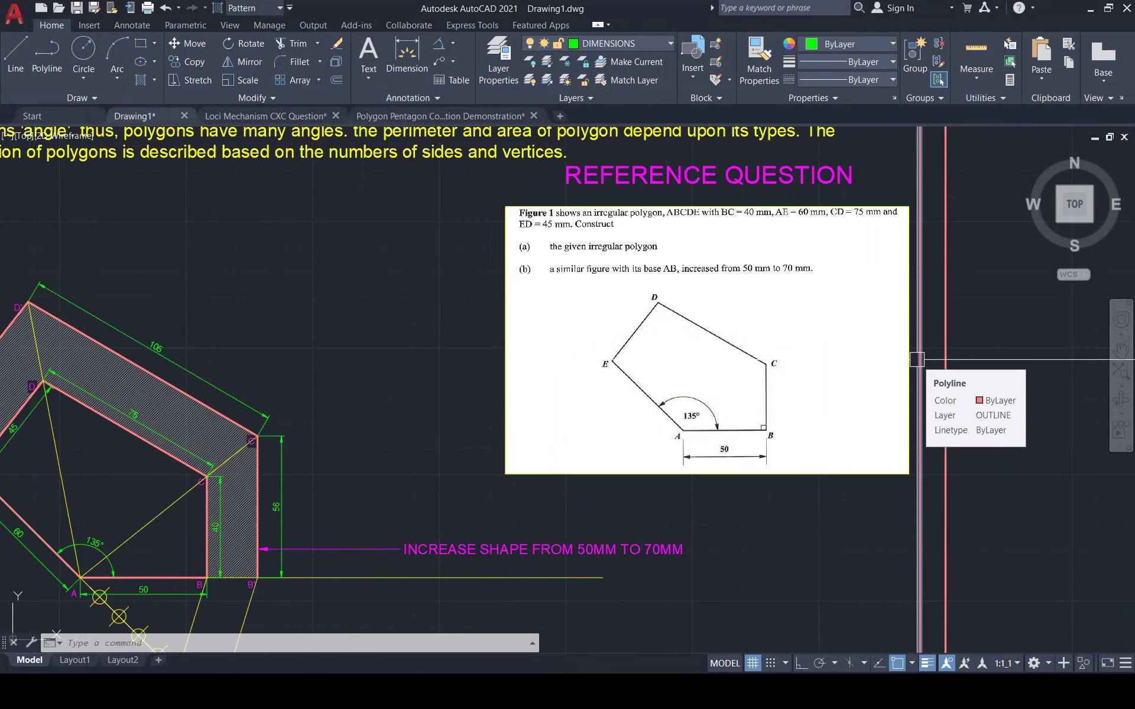
pyautogui.scroll(-1, 918, 356)
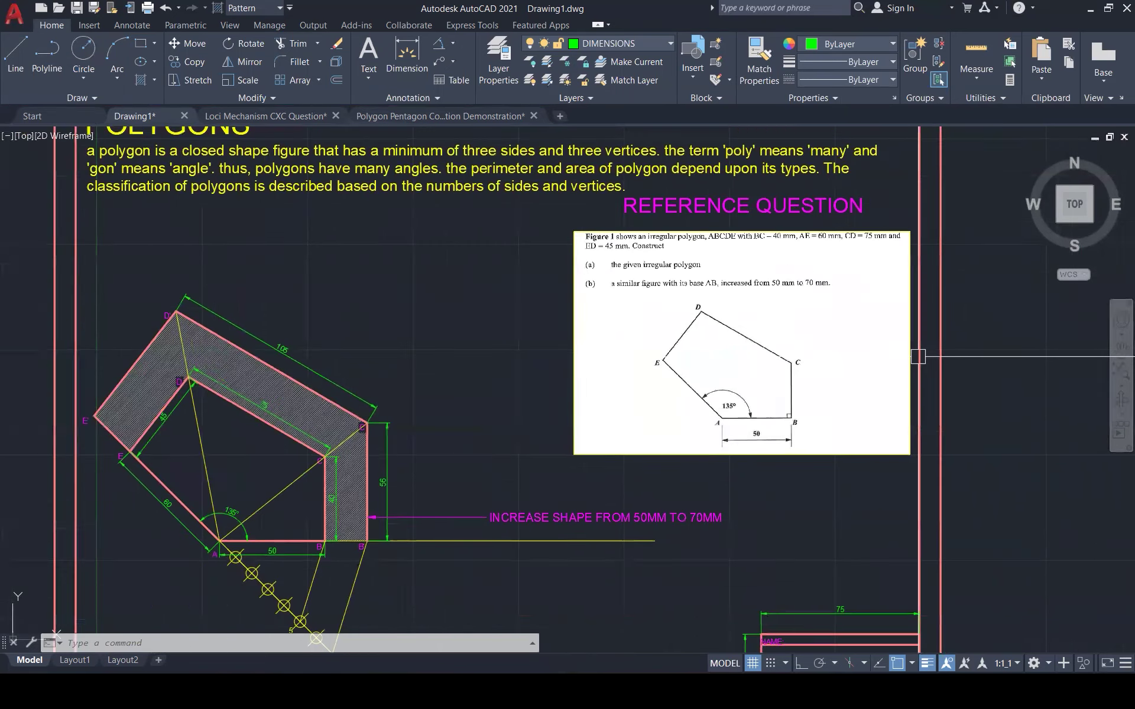
pyautogui.scroll(1, 918, 356)
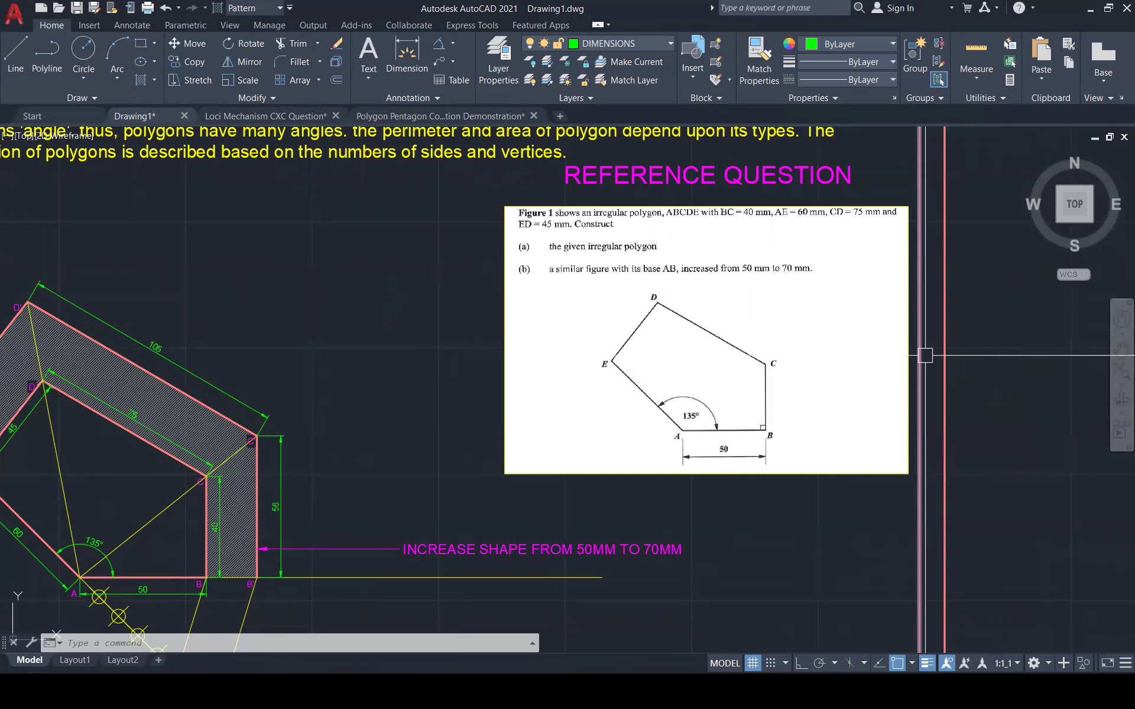
pyautogui.scroll(-2, 925, 355)
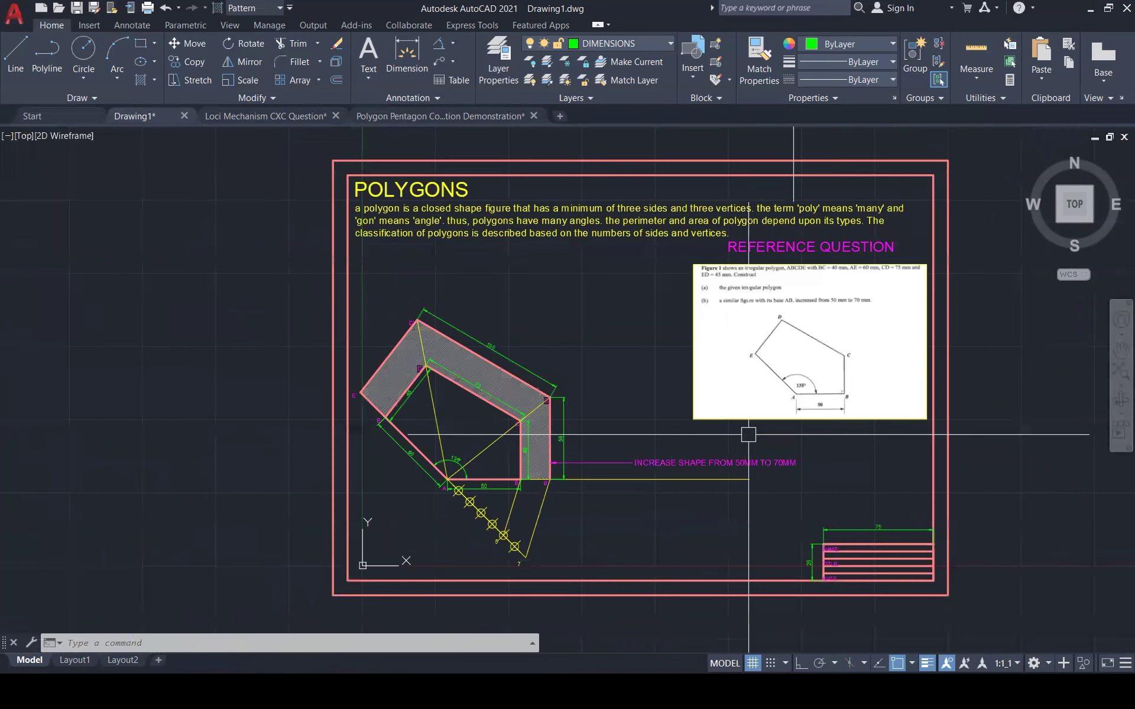
# Add a linear dimension to the enlarged base from A to B', placed below the original base's dimension.
pyautogui.scroll(3, 432, 520)
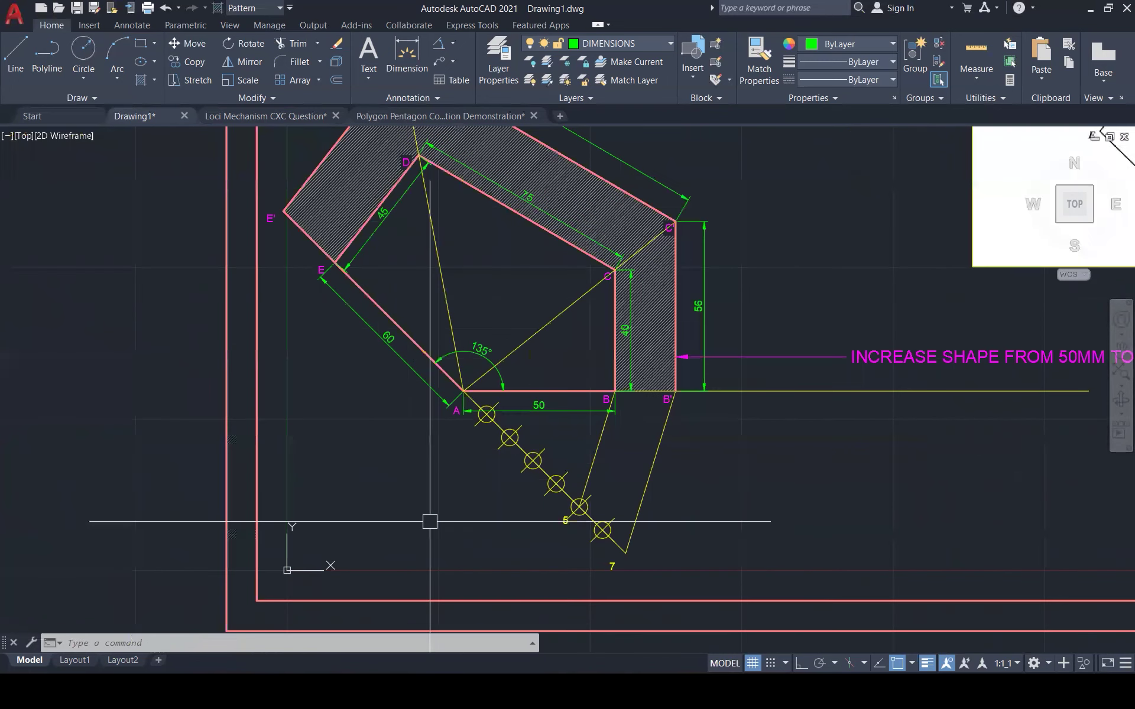
pyautogui.click(453, 44)
pyautogui.click(469, 91)
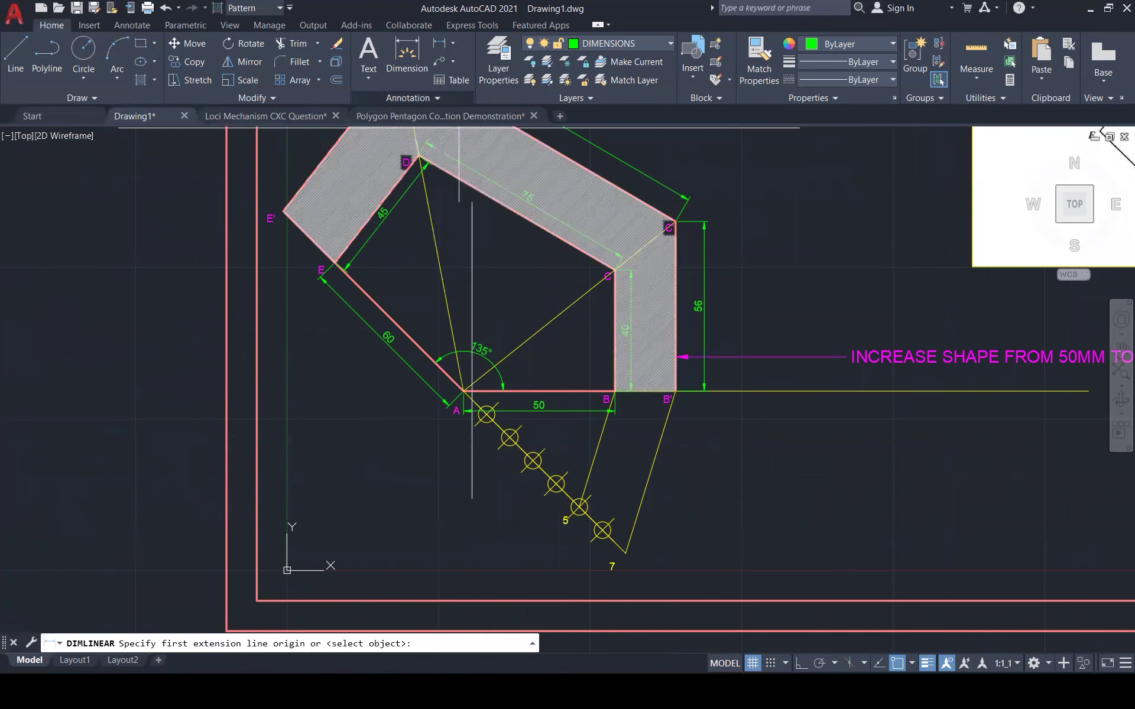
pyautogui.click(464, 391)
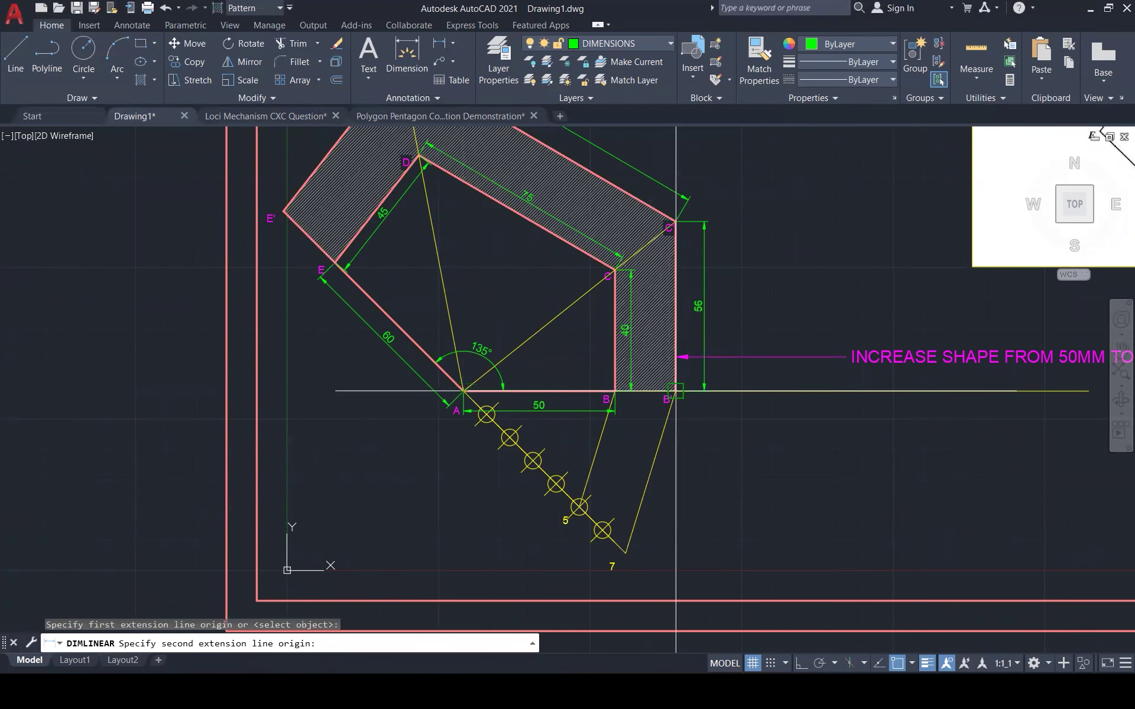
pyautogui.click(675, 391)
pyautogui.click(684, 434)
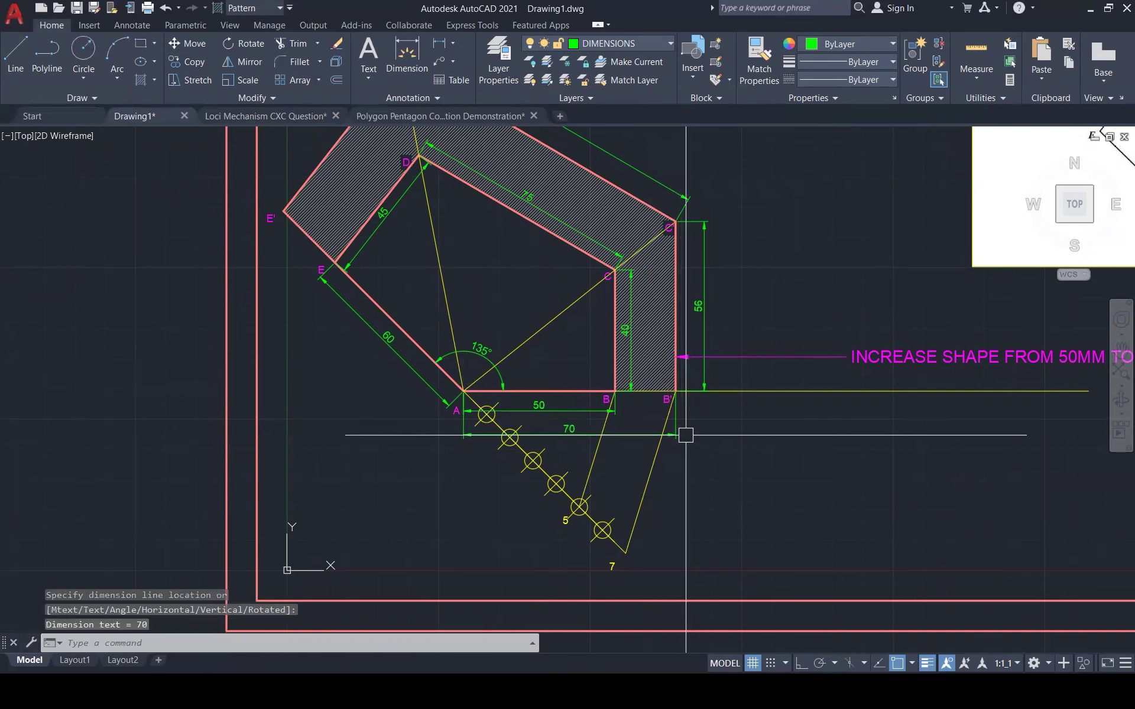
pyautogui.press('Escape')
pyautogui.press('Escape')
pyautogui.scroll(1, 494, 426)
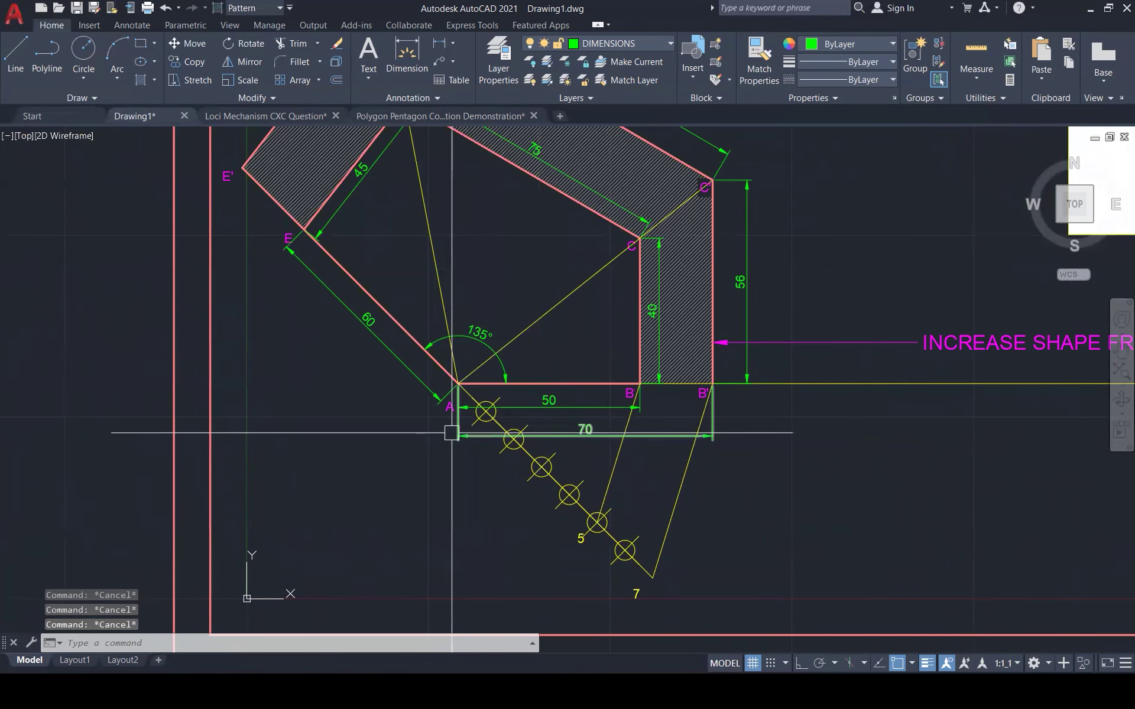
# Fit the full drawing extents in view to examine the completed sheet.
pyautogui.scroll(-4, 618, 451)
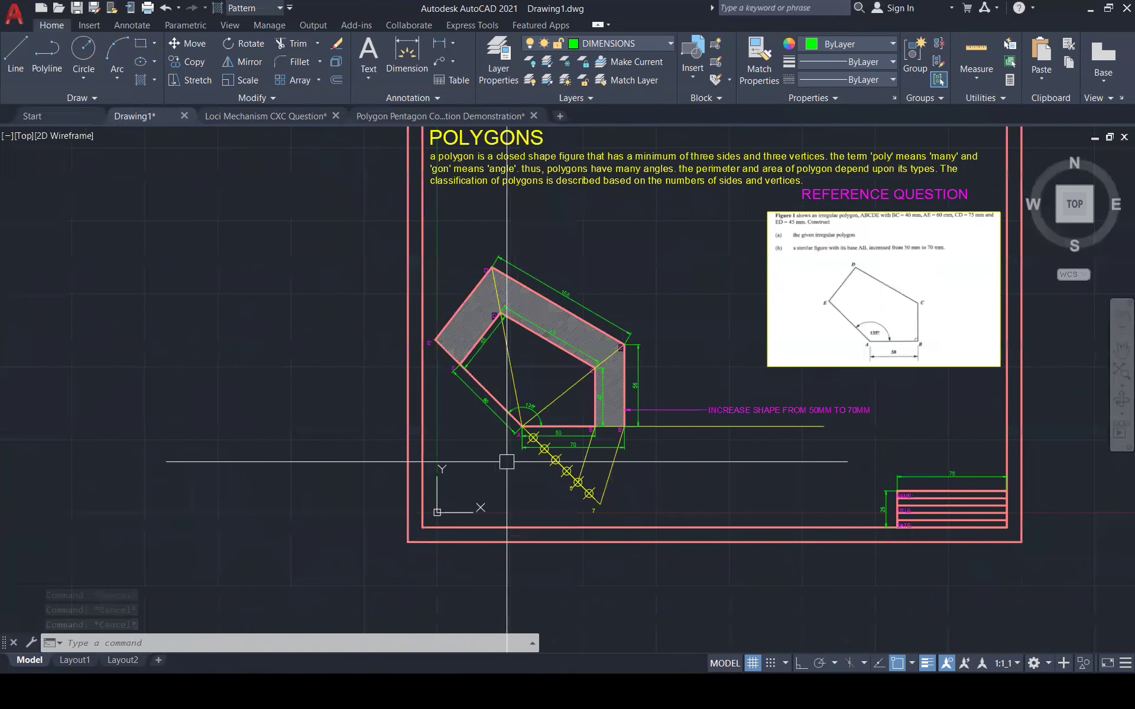
pyautogui.click(637, 358)
pyautogui.press('Escape')
pyautogui.press('Escape')
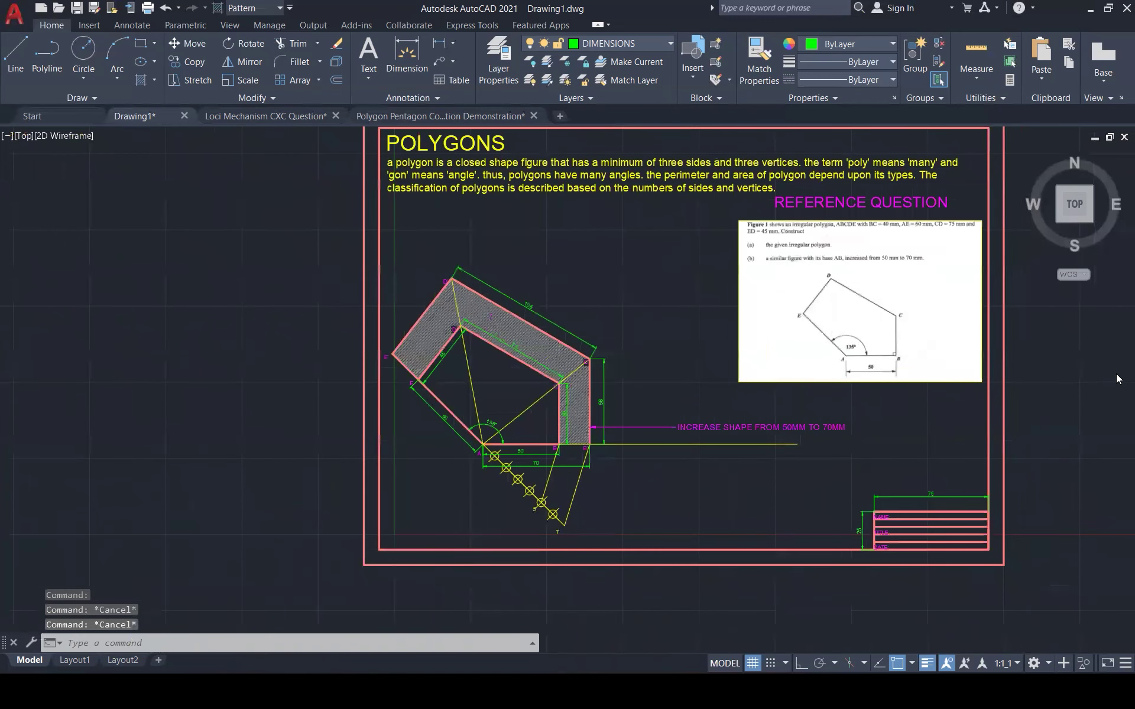
pyautogui.click(1121, 372)
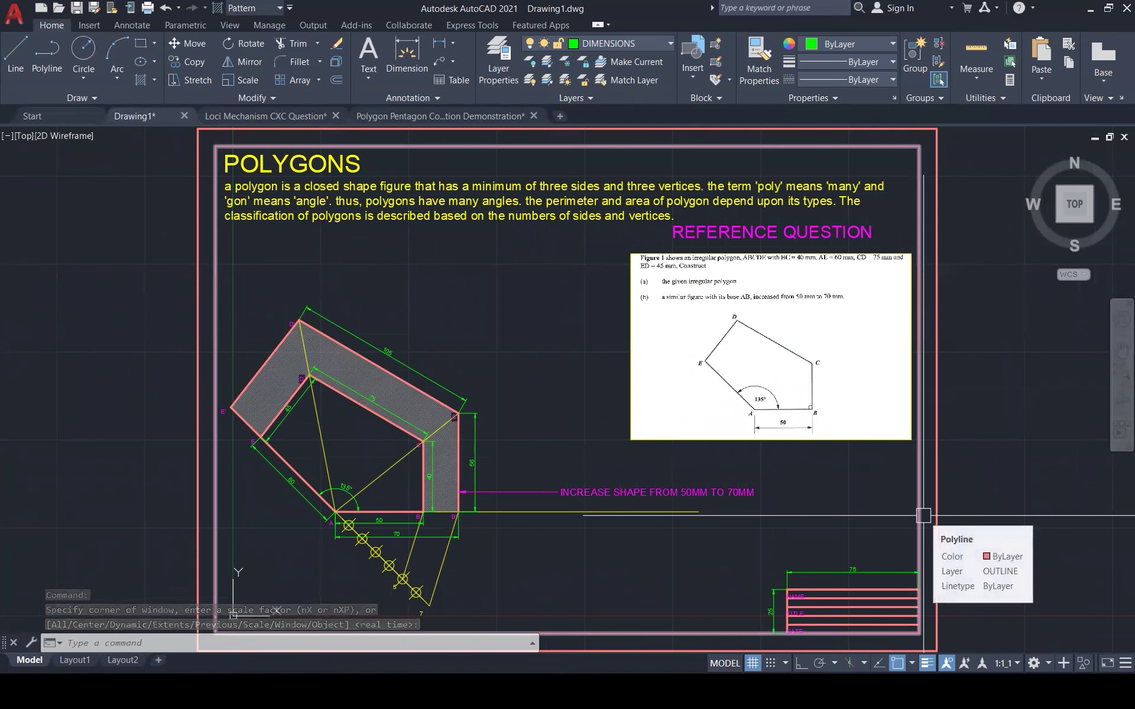
pyautogui.press('Escape')
pyautogui.press('Escape')
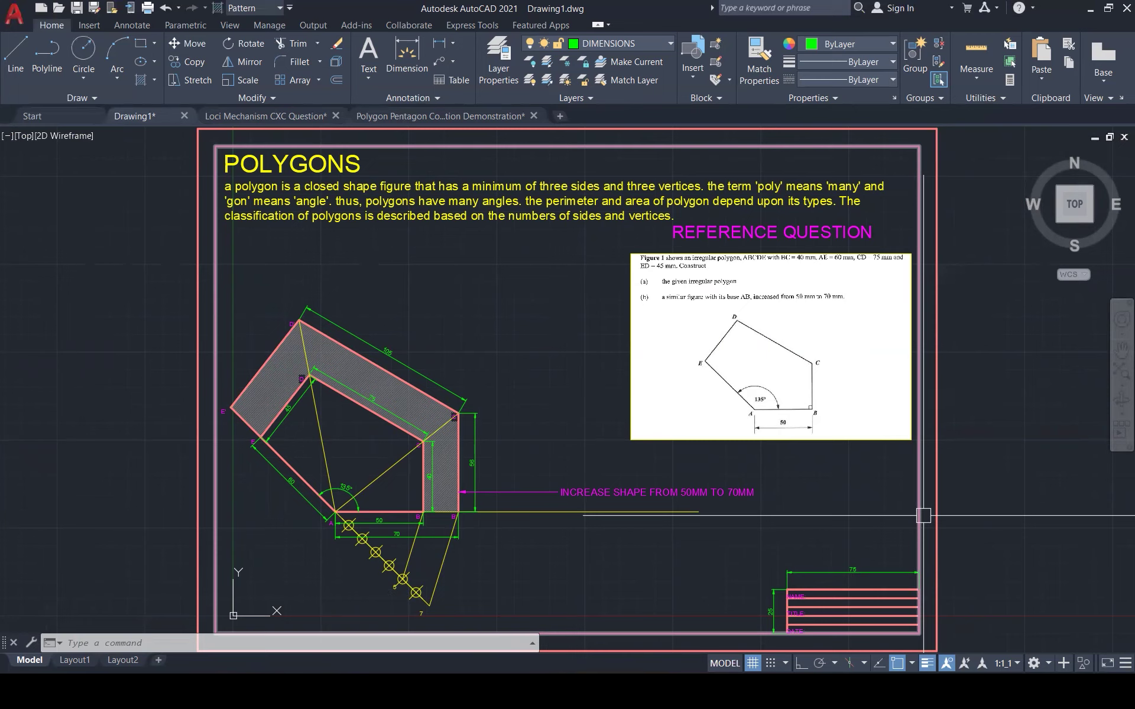
pyautogui.press('Escape')
pyautogui.press('Escape')
pyautogui.press('Escape')
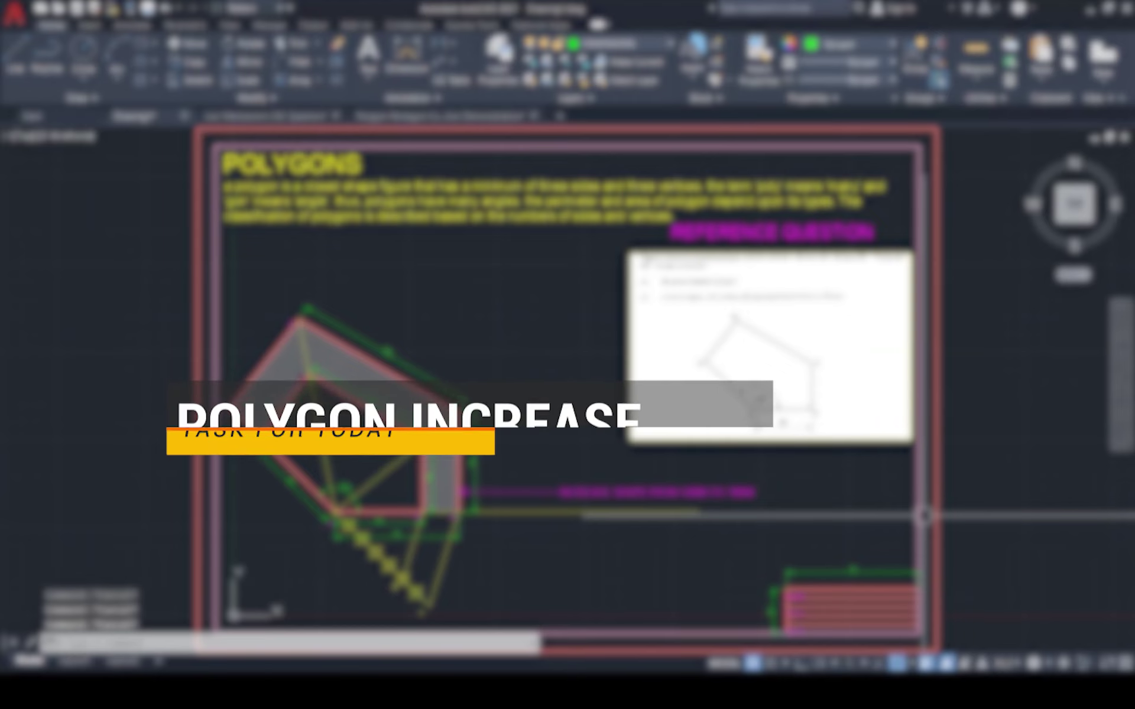